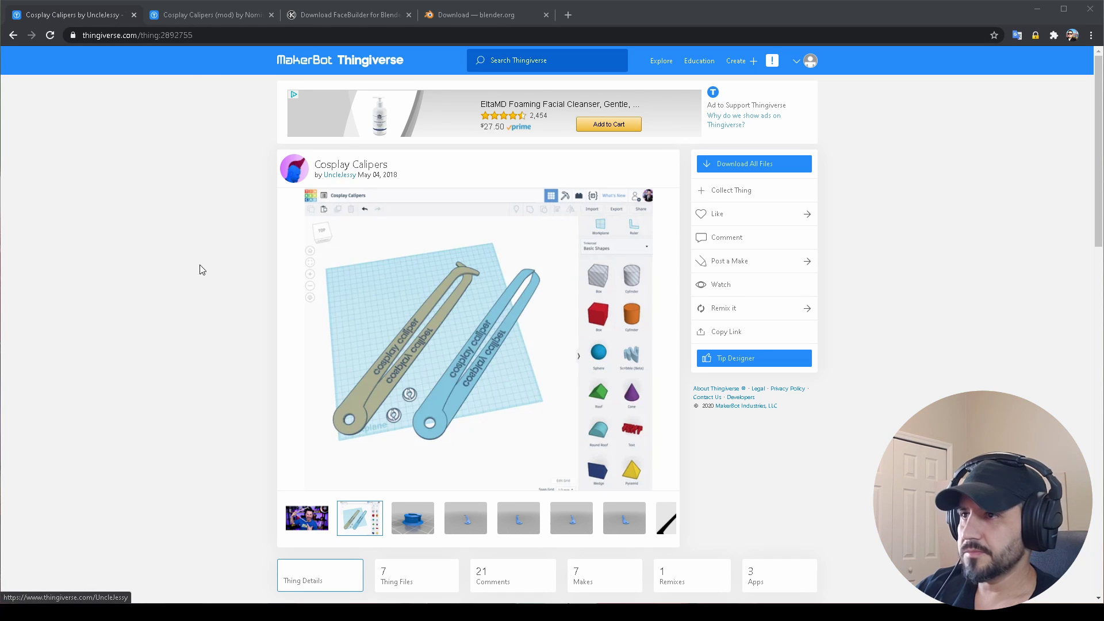
View the modded Cosplay Calipers page, then return to the blender.org download tab
click(193, 19)
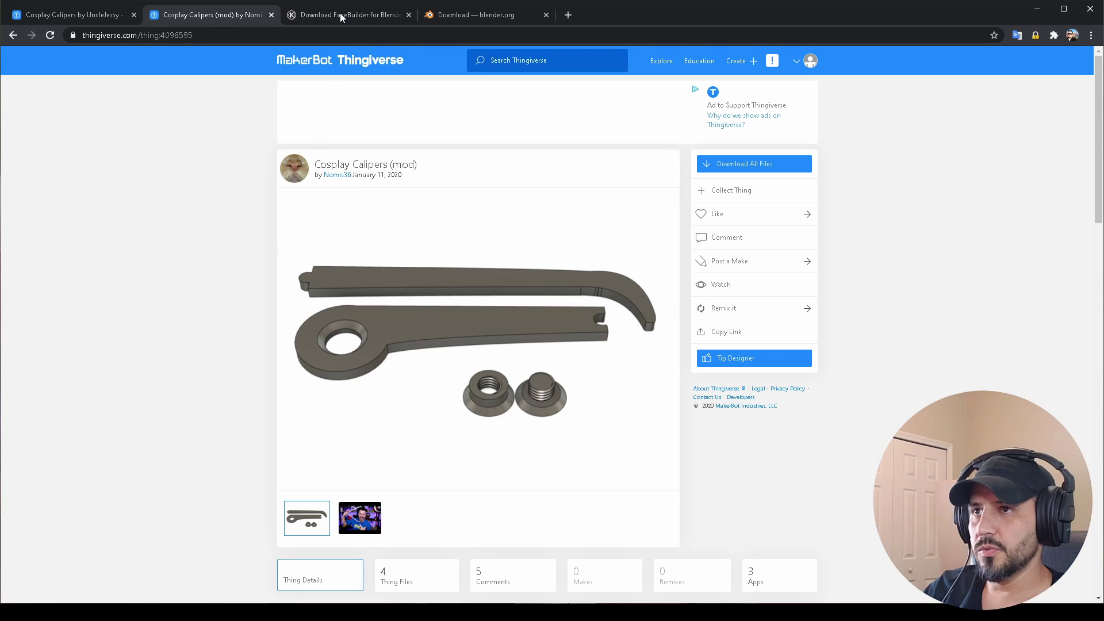
click(479, 16)
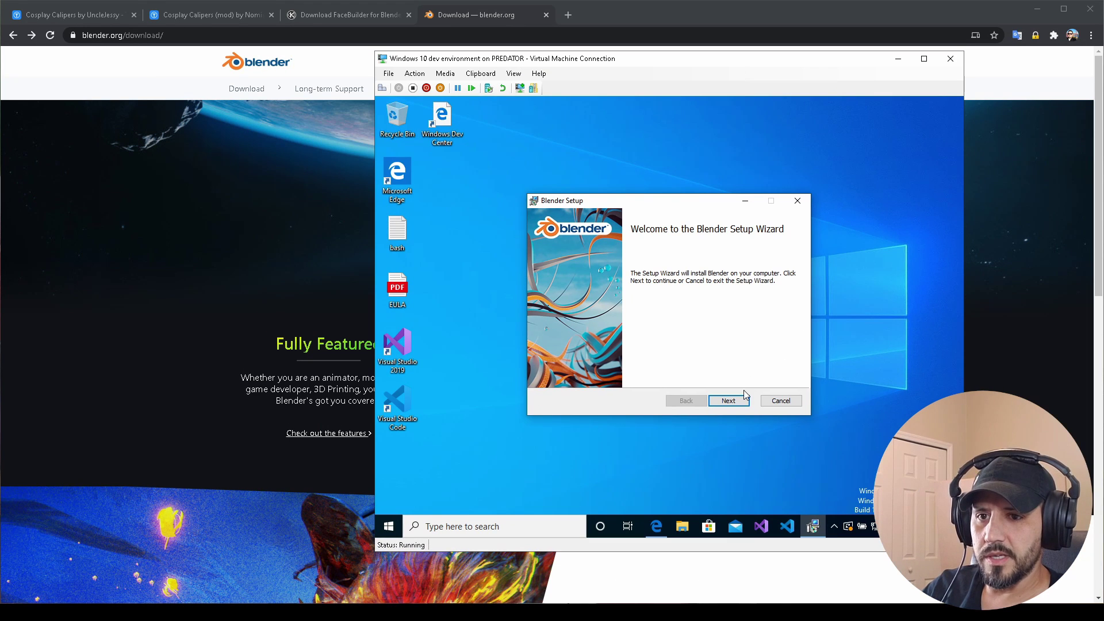
Run the Blender installer with the license accepted, then bring up the FaceBuilder download page
click(716, 405)
click(610, 375)
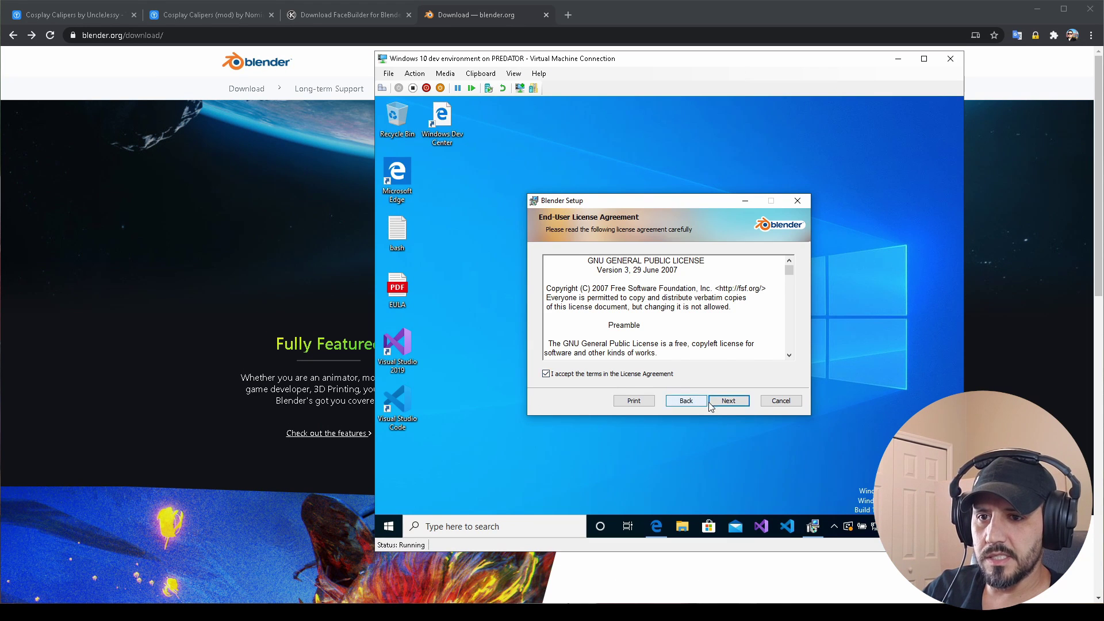
click(716, 402)
click(739, 403)
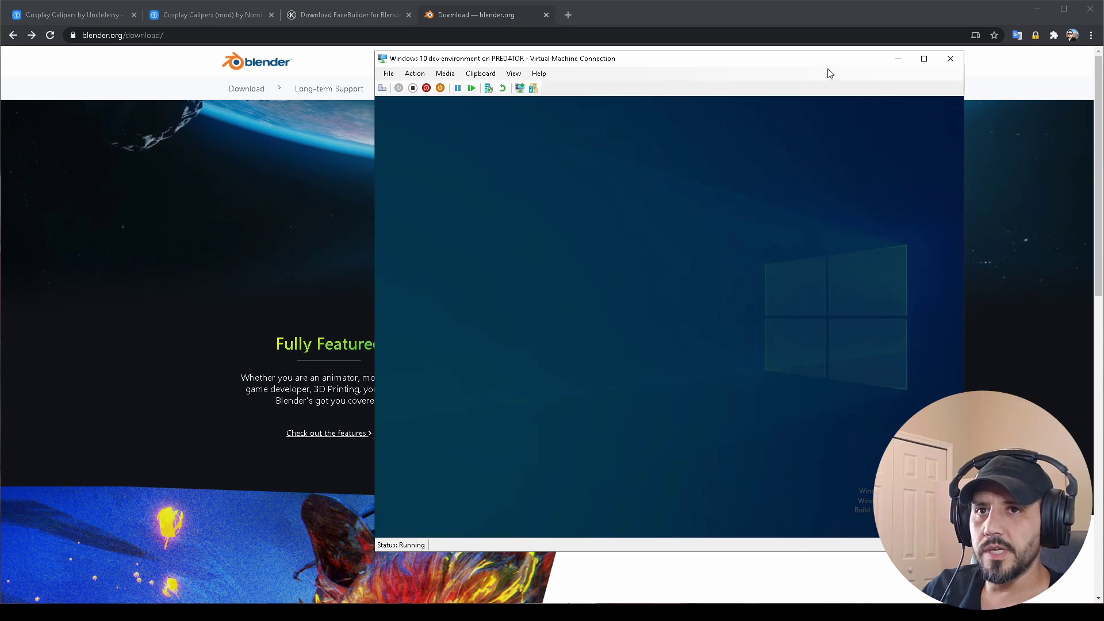
click(578, 389)
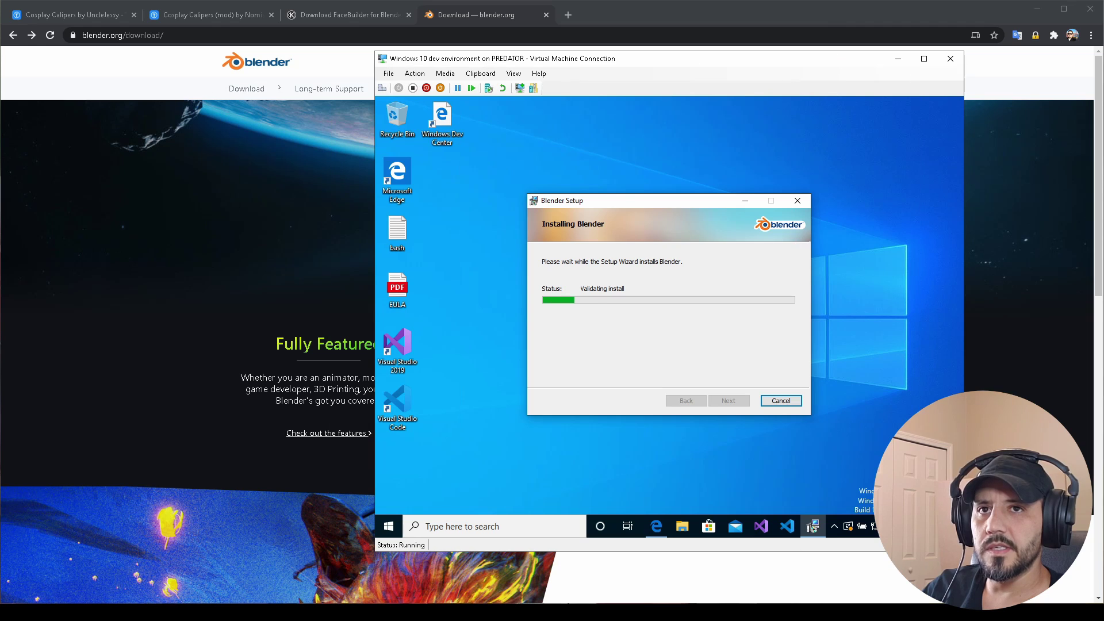
click(367, 82)
click(325, 11)
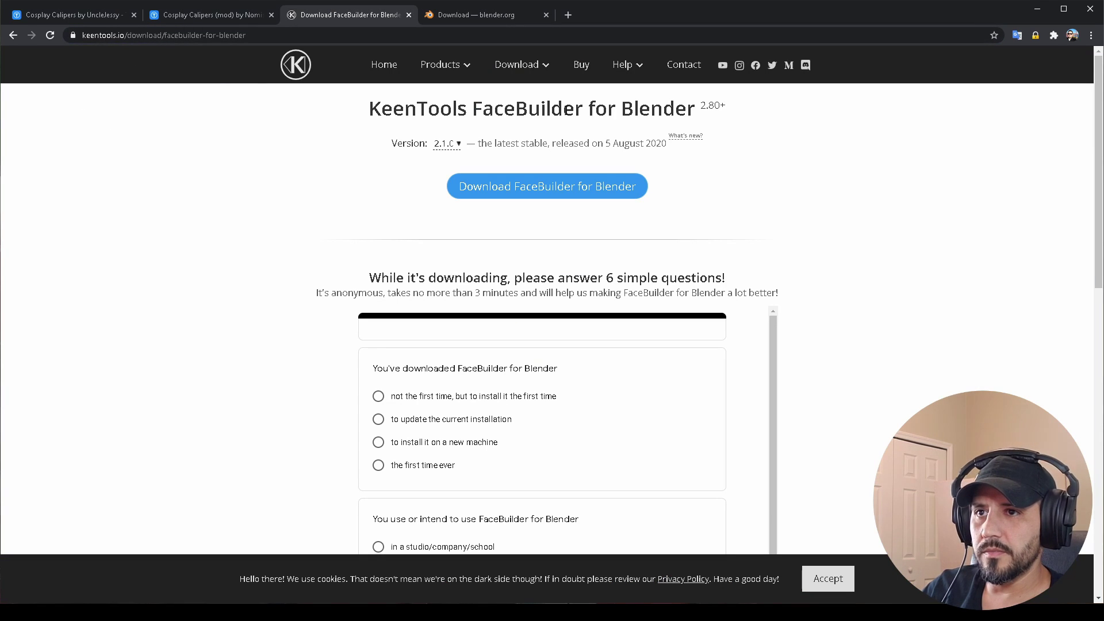
Leave the FaceBuilder page and bring the virtual machine running Blender back into view
drag(582, 109, 371, 109)
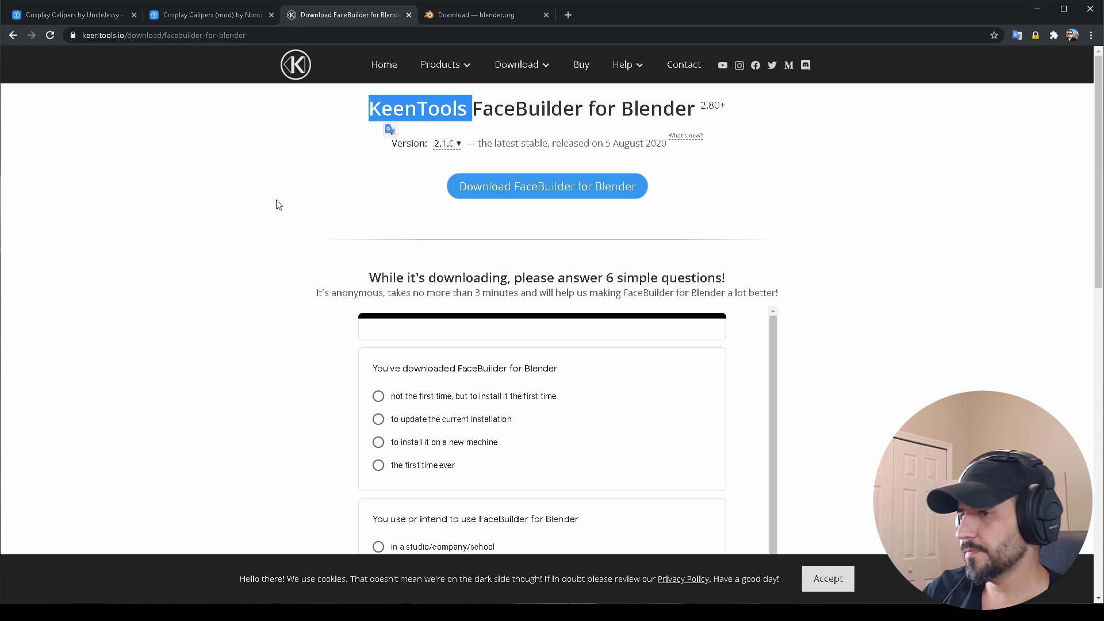
click(339, 151)
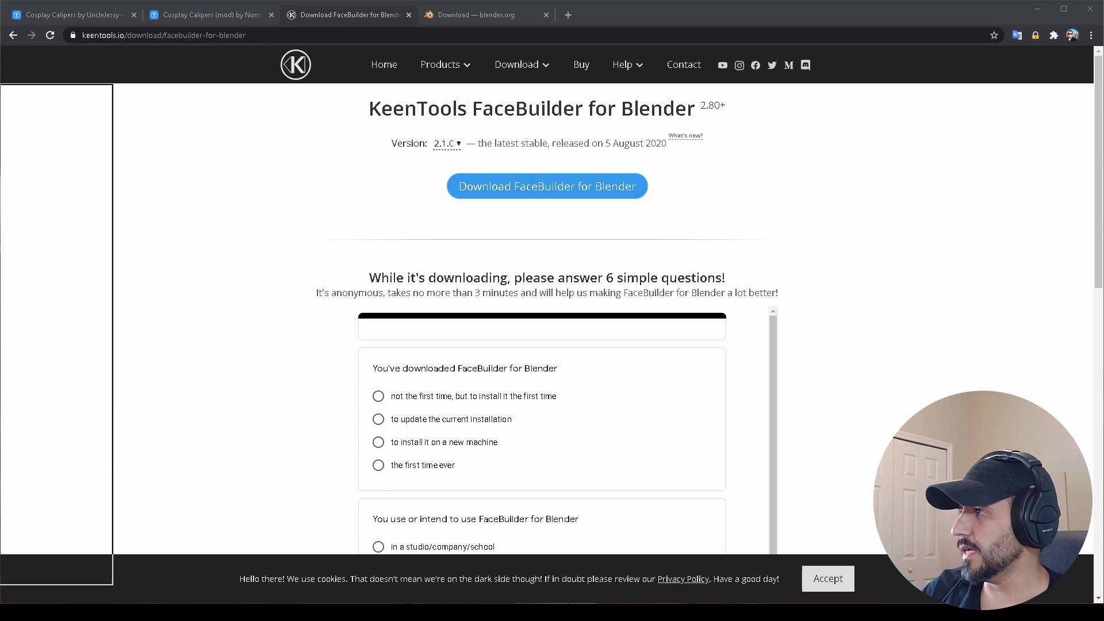
drag(1, 96, 671, 74)
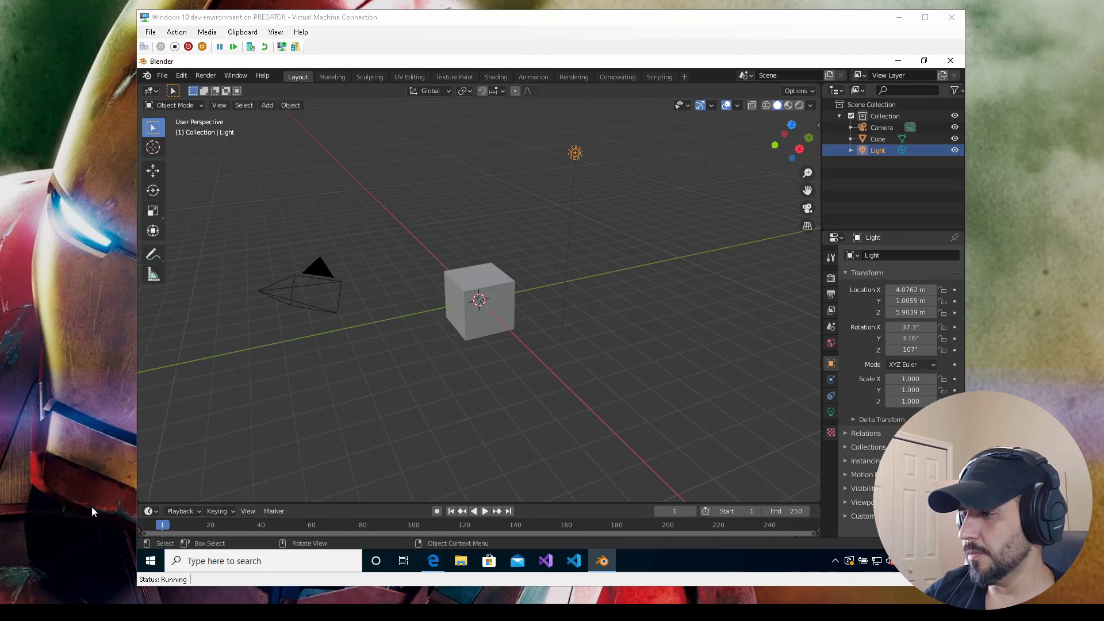
Install the KeenTools FaceBuilder 2.1.0 add-on from the Downloads zip and enable it
click(205, 76)
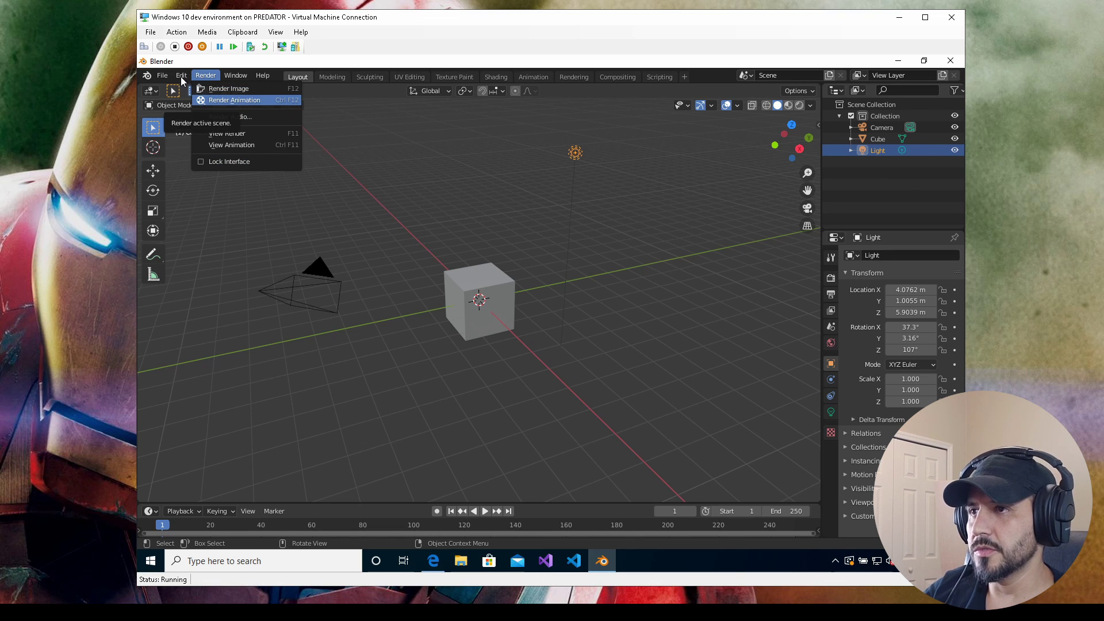
click(182, 76)
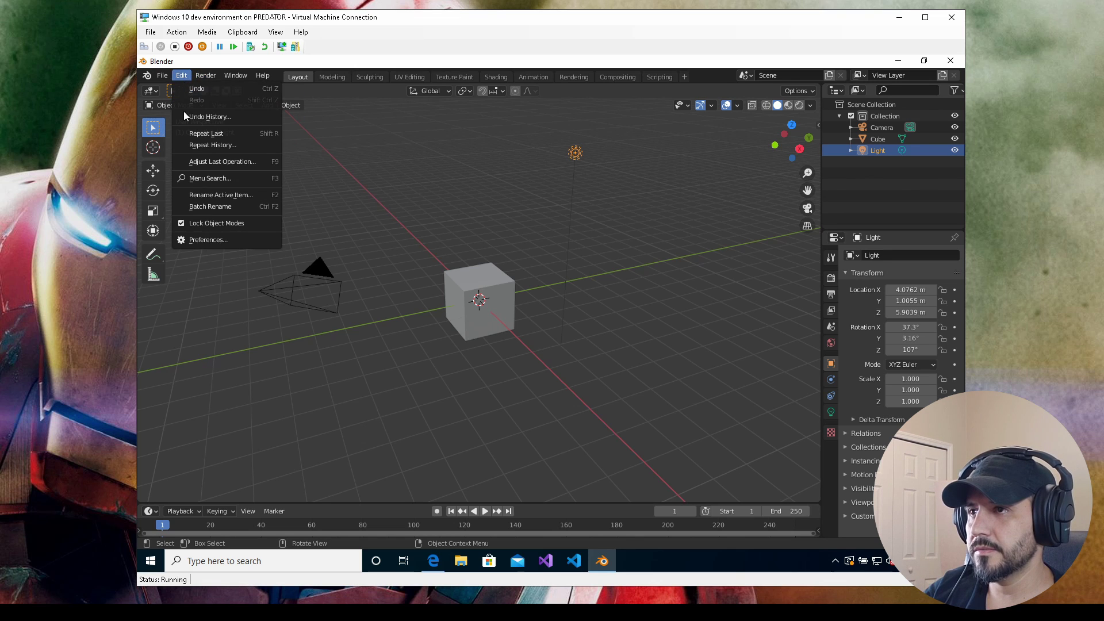
click(196, 241)
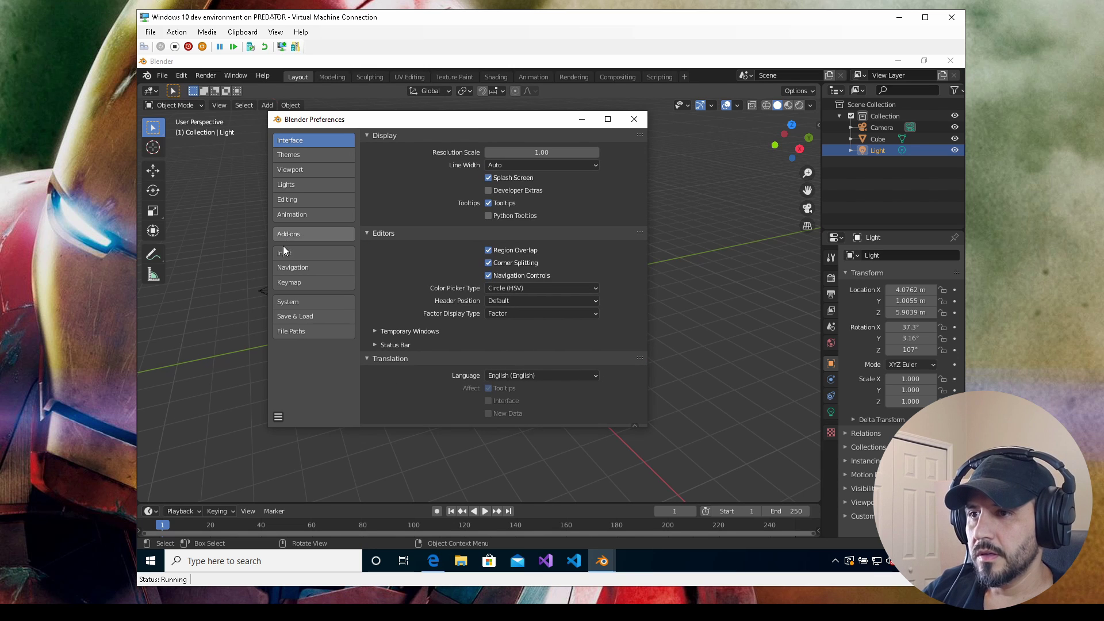
click(288, 233)
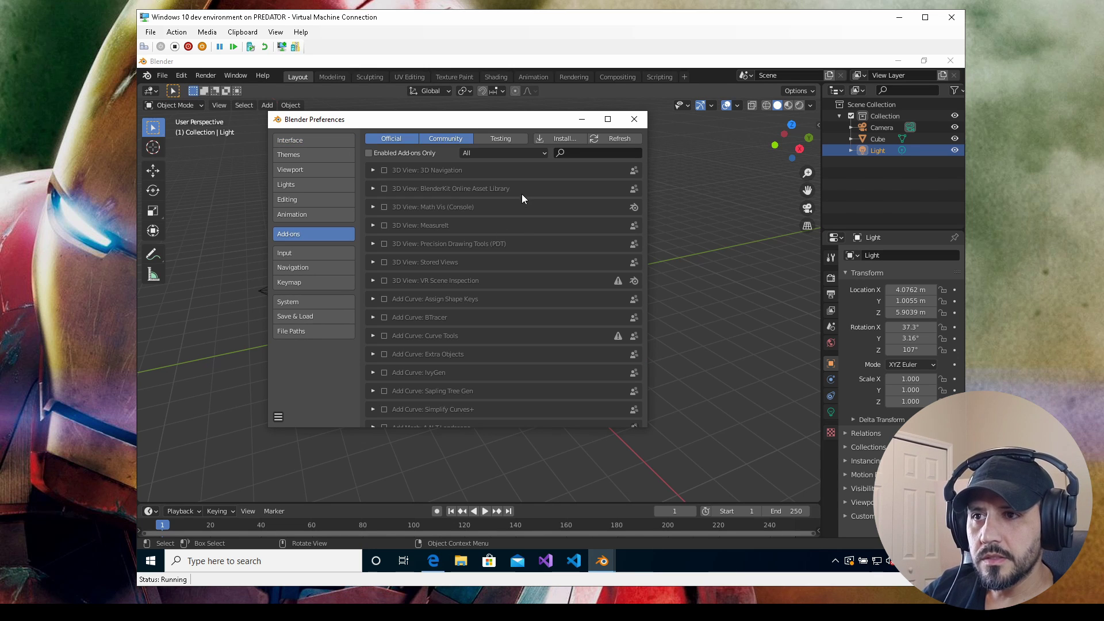
click(564, 141)
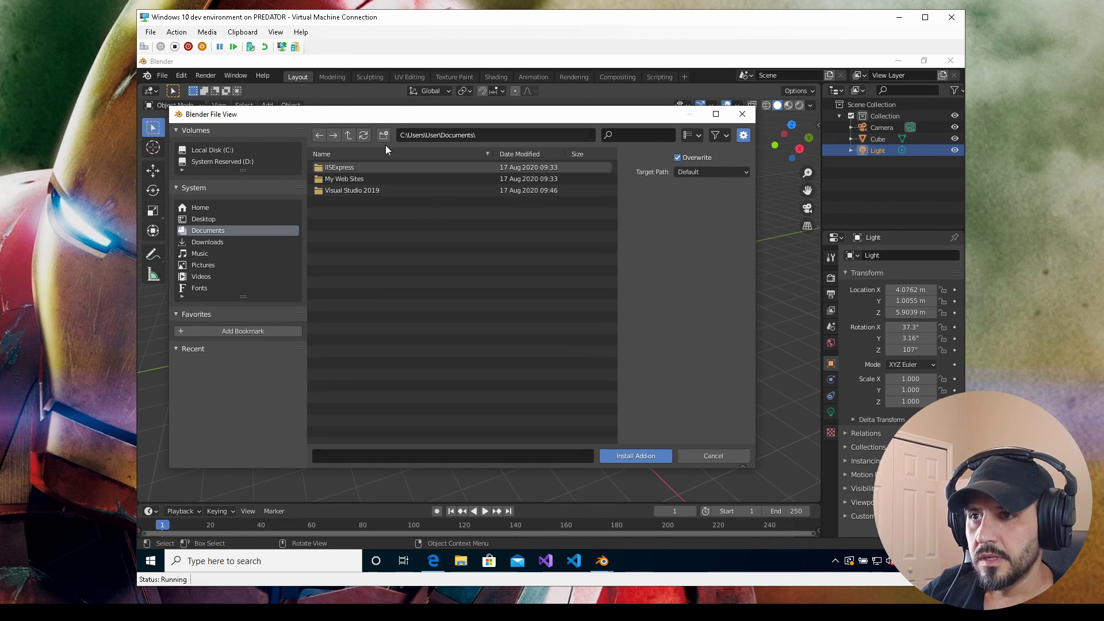
click(198, 245)
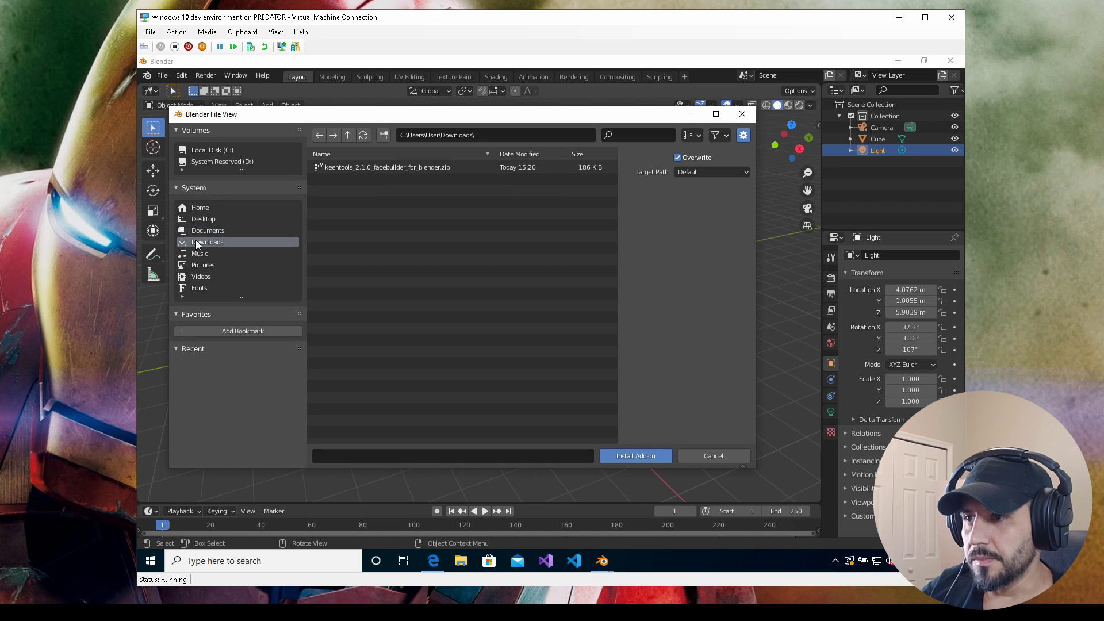
click(356, 172)
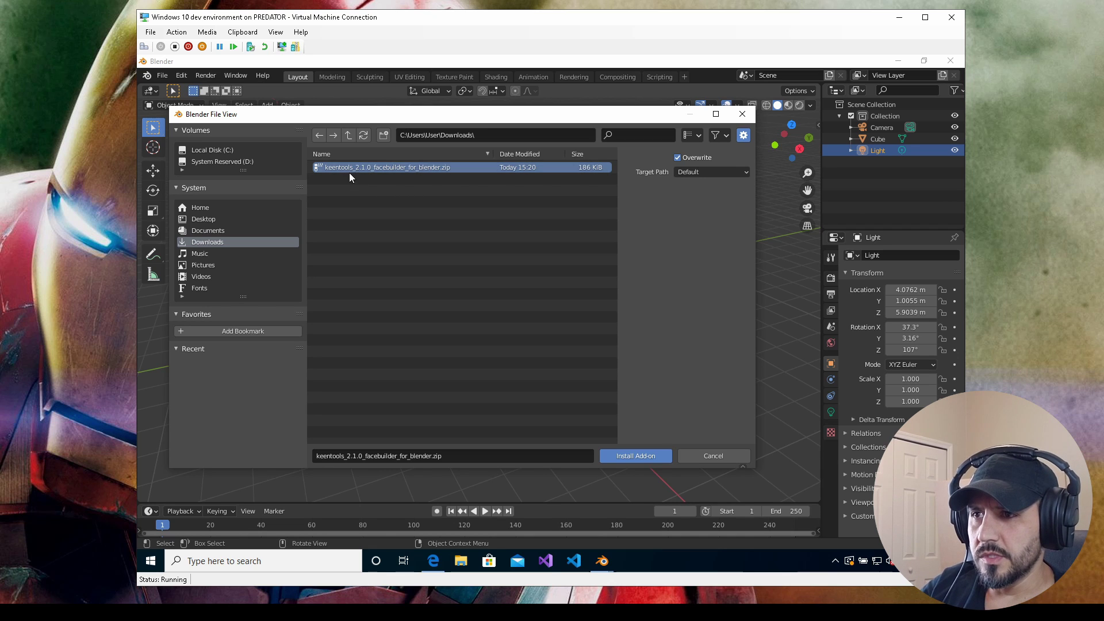
click(638, 456)
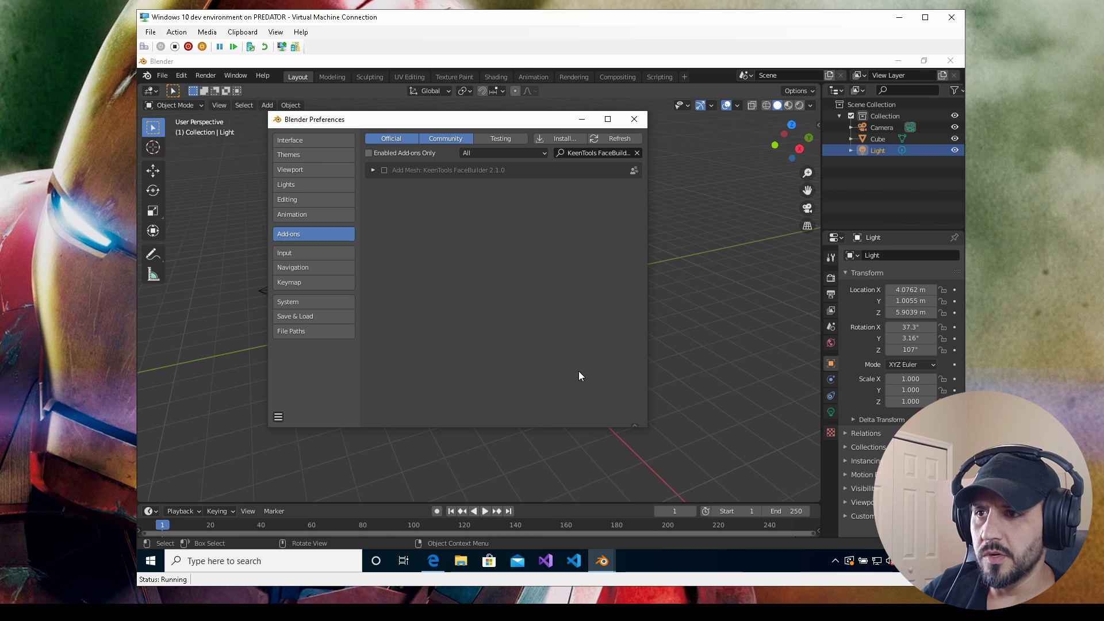
click(385, 170)
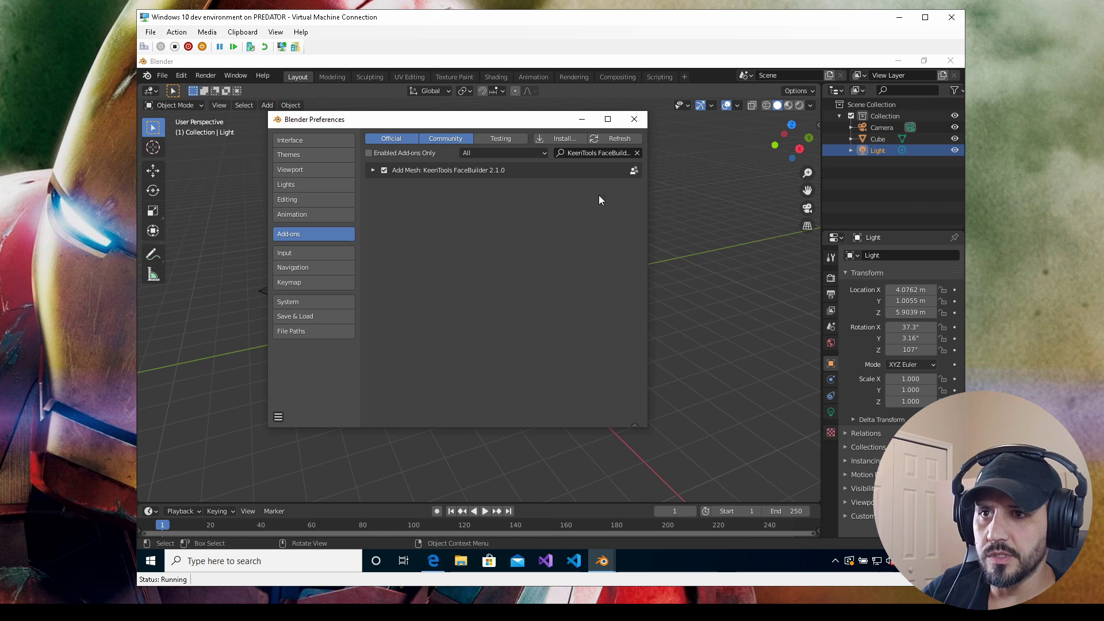
Close Preferences, select the cube and show the FaceBuilder sidebar panel
click(635, 120)
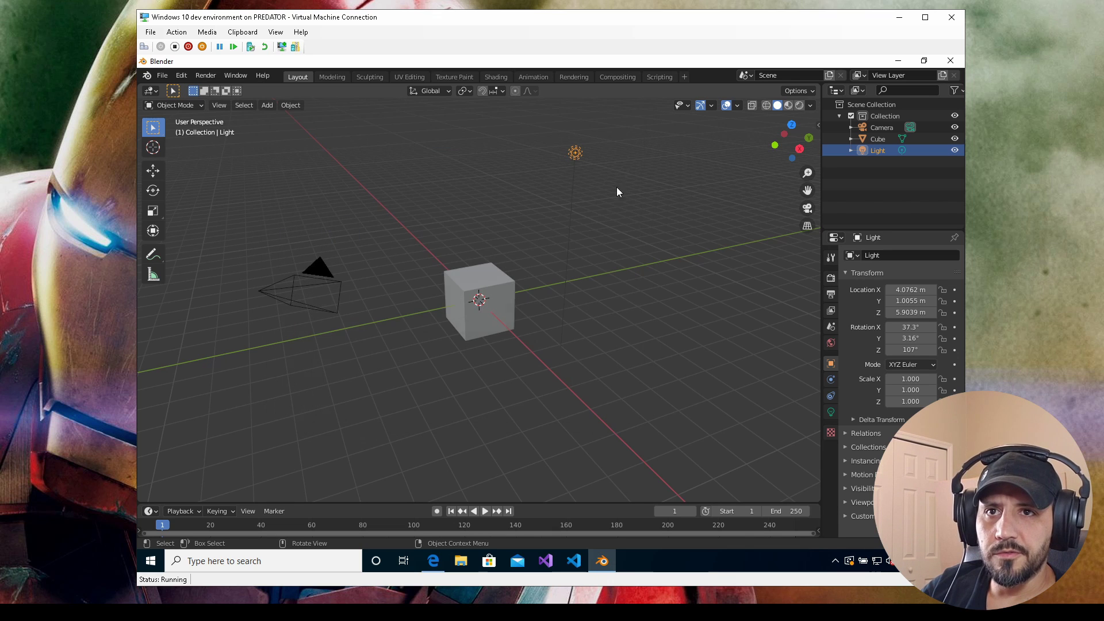
click(481, 299)
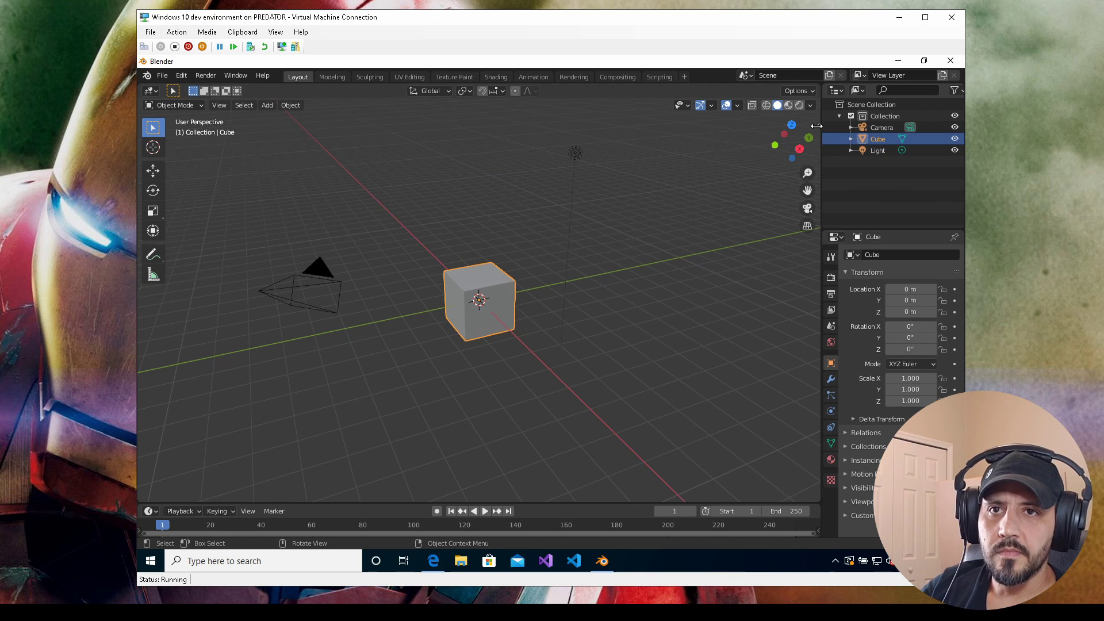
click(817, 125)
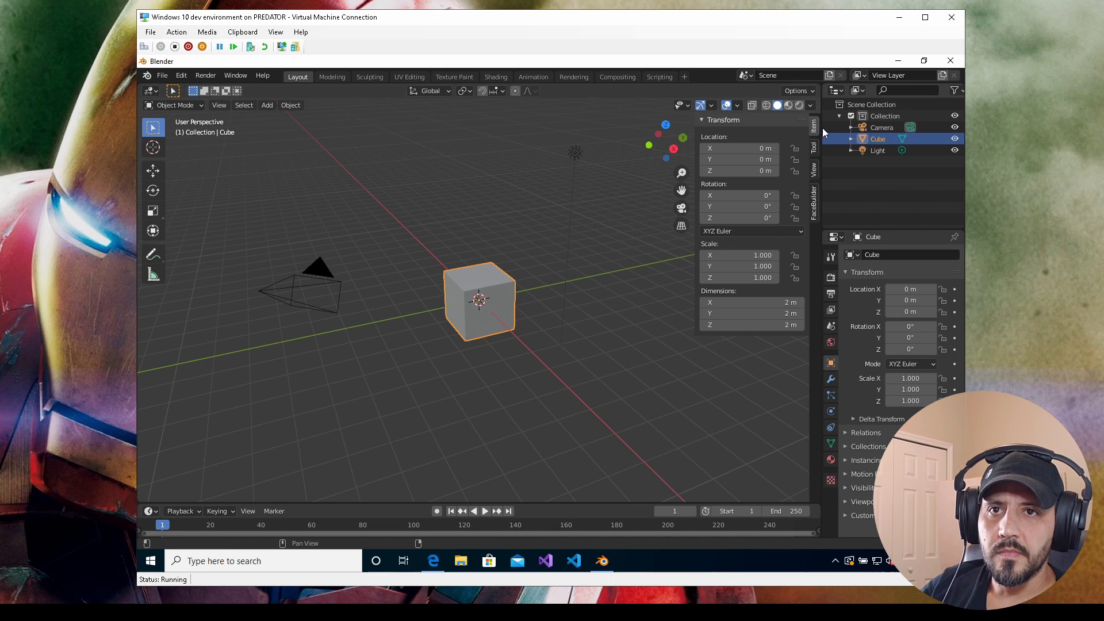
click(815, 207)
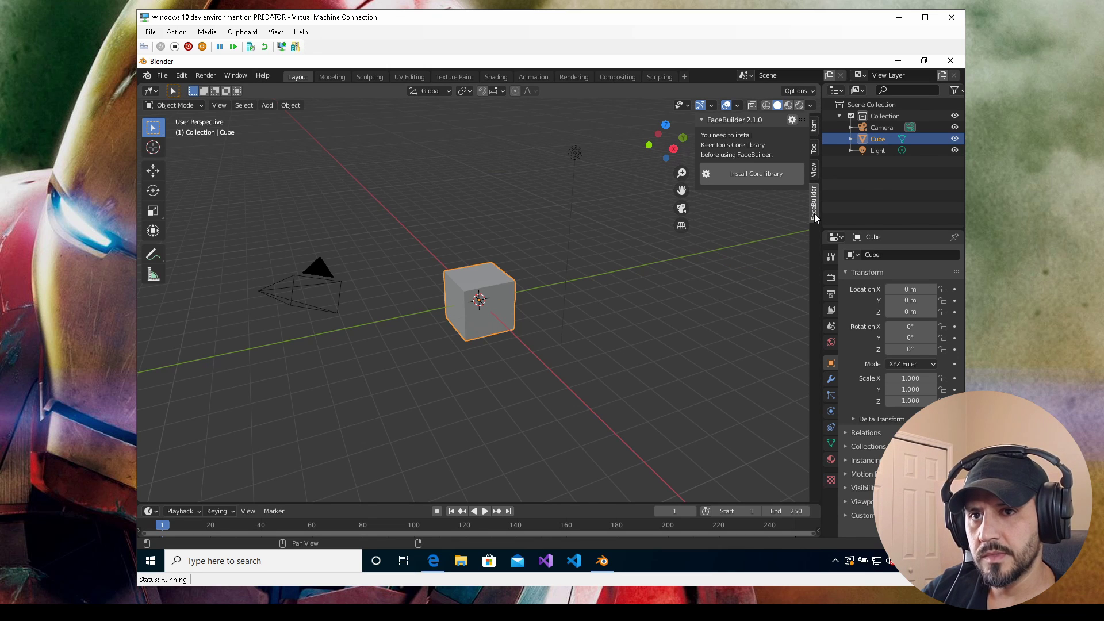
Accept the KeenTools EULA and install the Latest Stable core library online
click(740, 175)
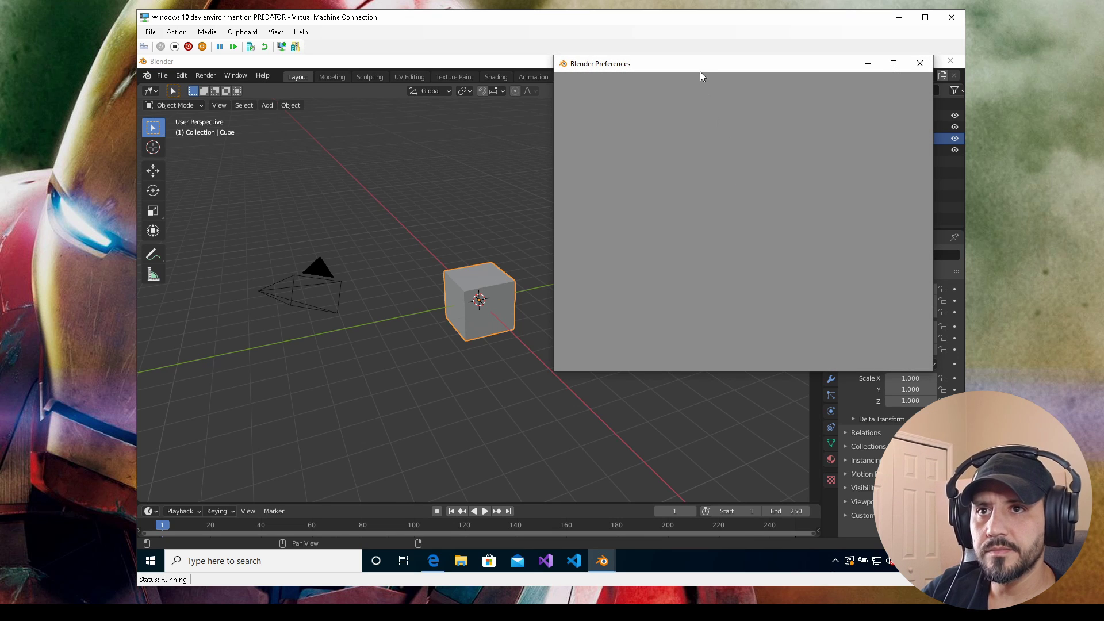
drag(678, 67, 616, 86)
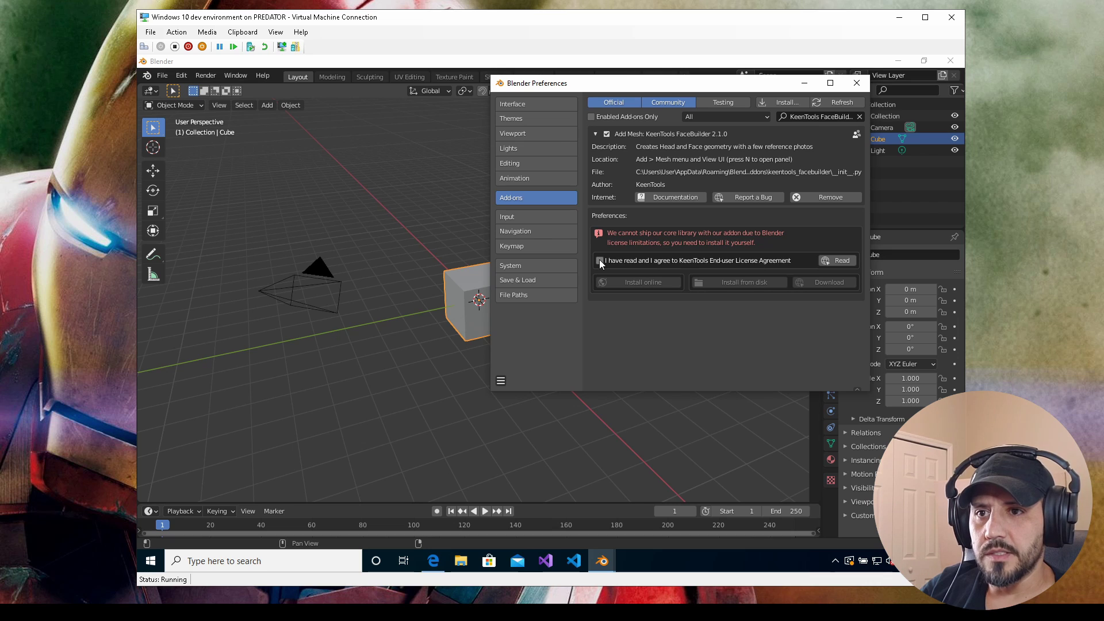
click(602, 261)
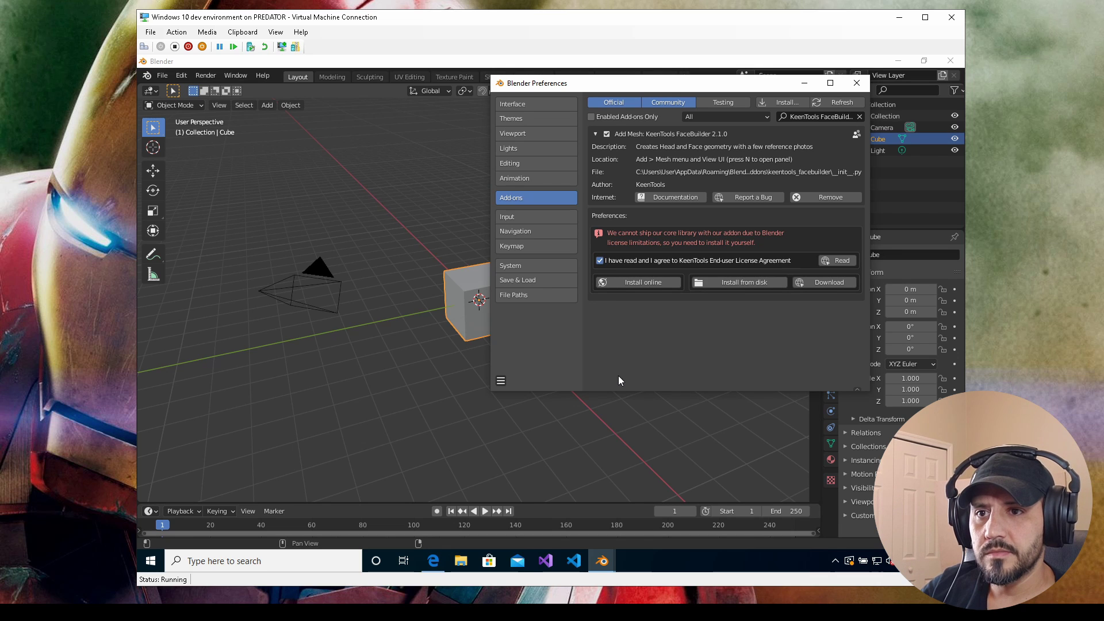
click(622, 285)
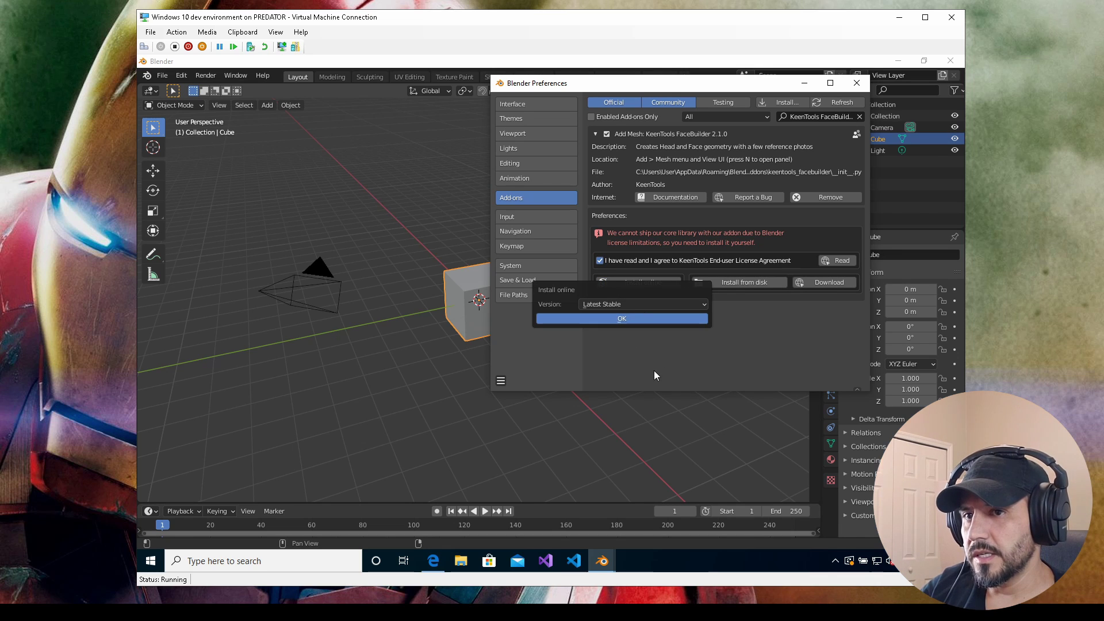
click(610, 317)
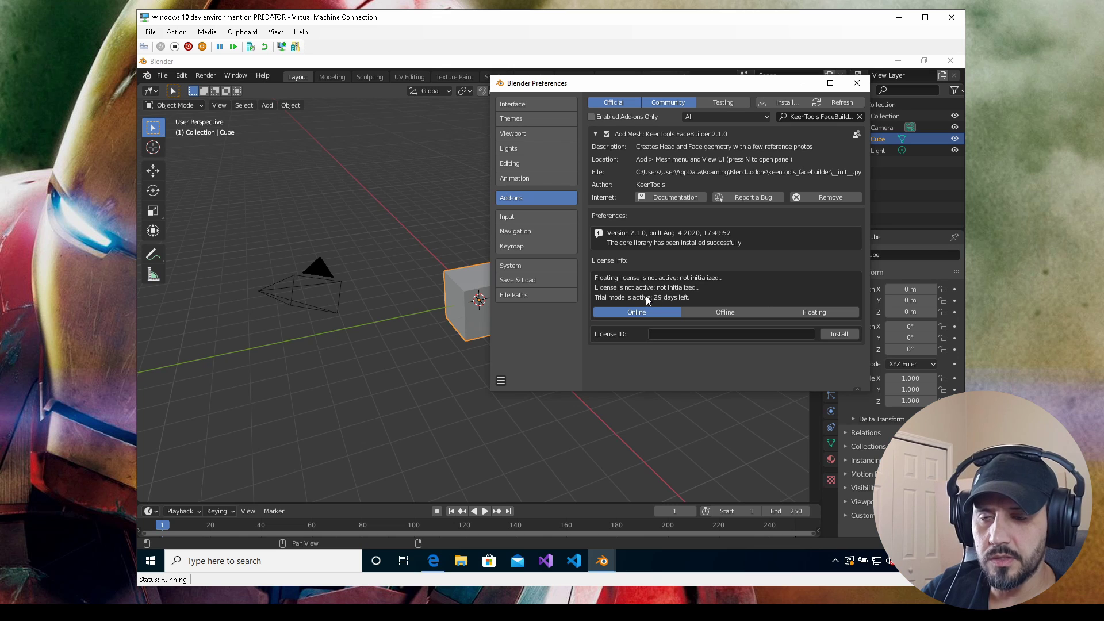
drag(609, 83, 493, 110)
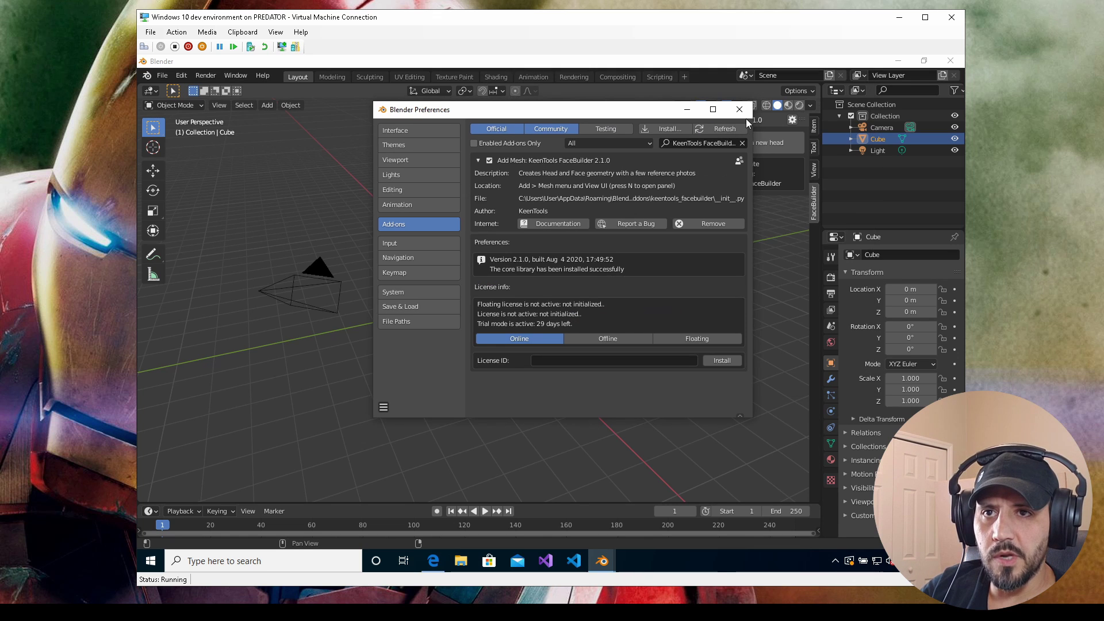
Close the Blender Preferences window
click(740, 110)
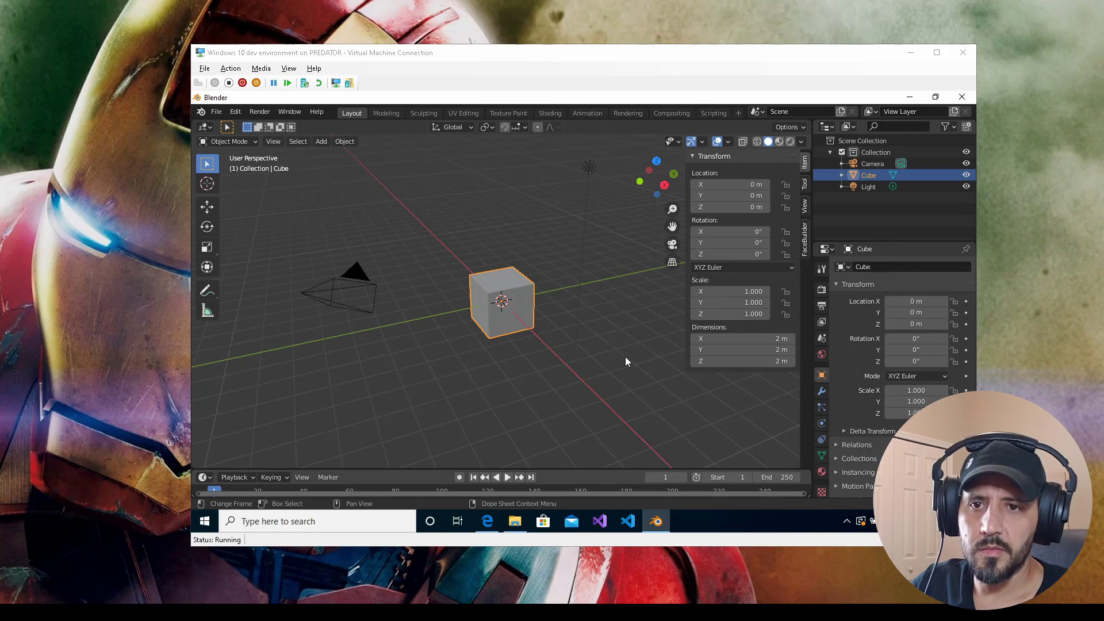
Set the scene unit scale to 0.001 with lengths in millimetres
click(822, 340)
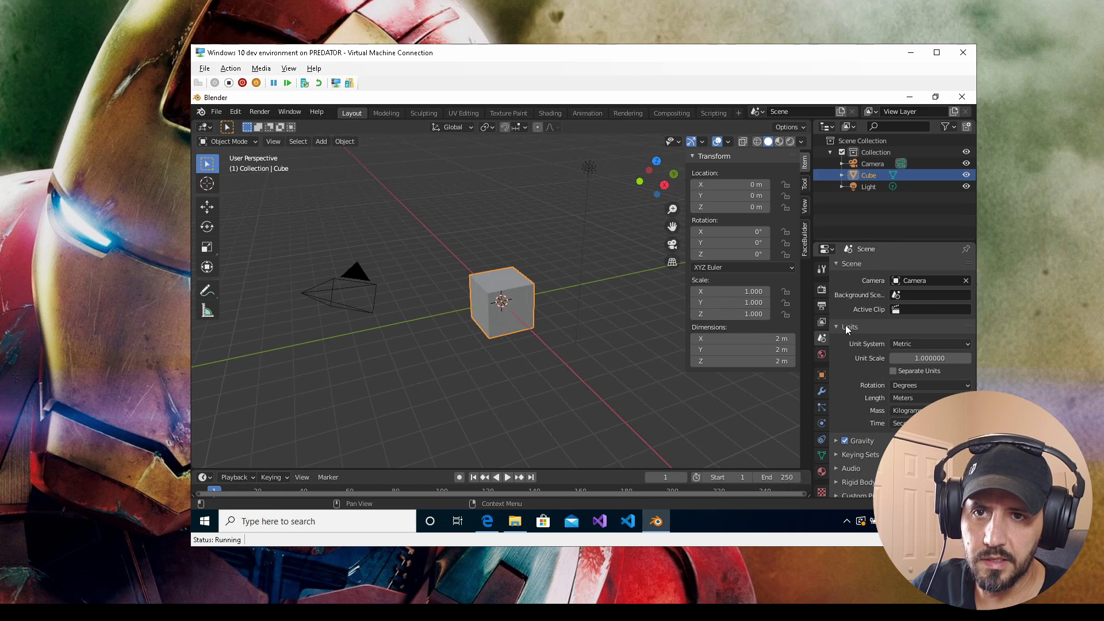
click(835, 326)
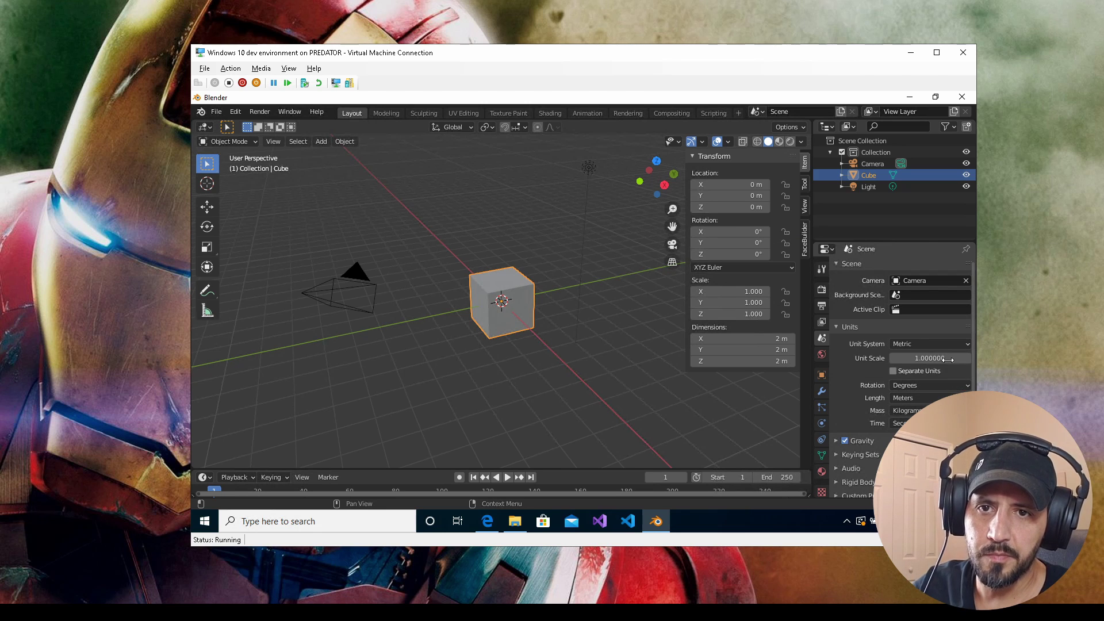
click(929, 358)
key(BackSpace)
key(BackSpace)
key(BackSpace)
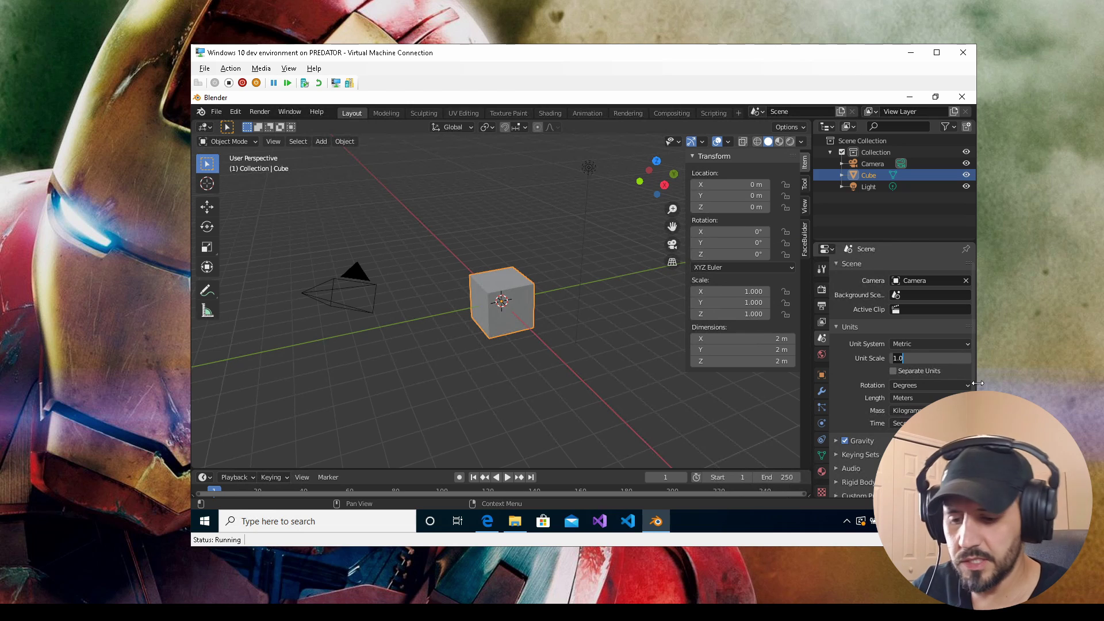
text(0)
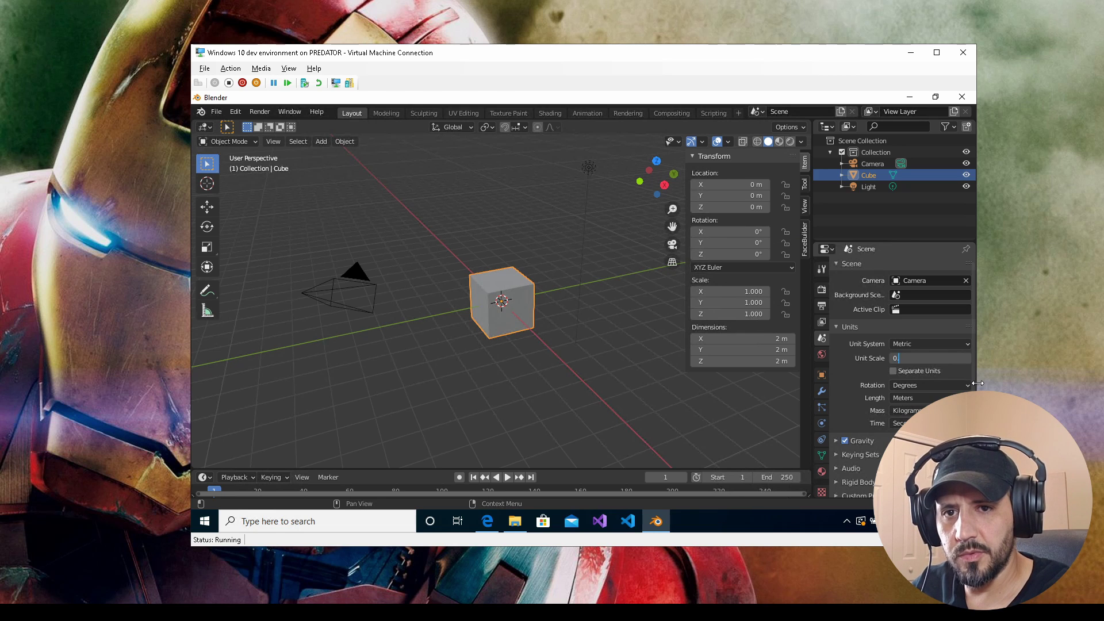
text(.001)
key(Return)
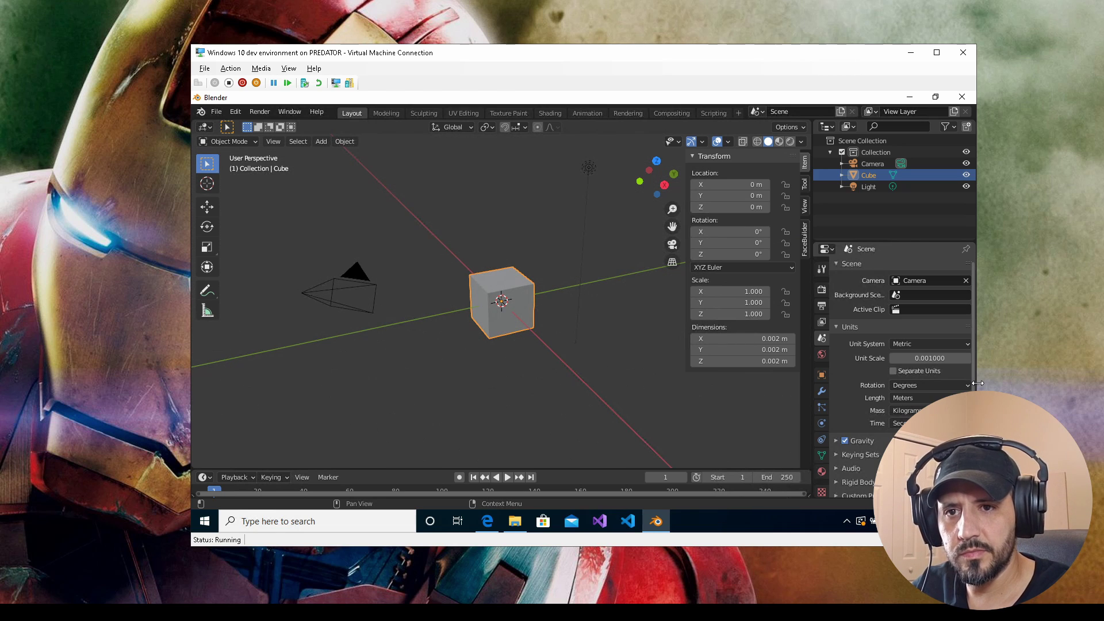
click(902, 398)
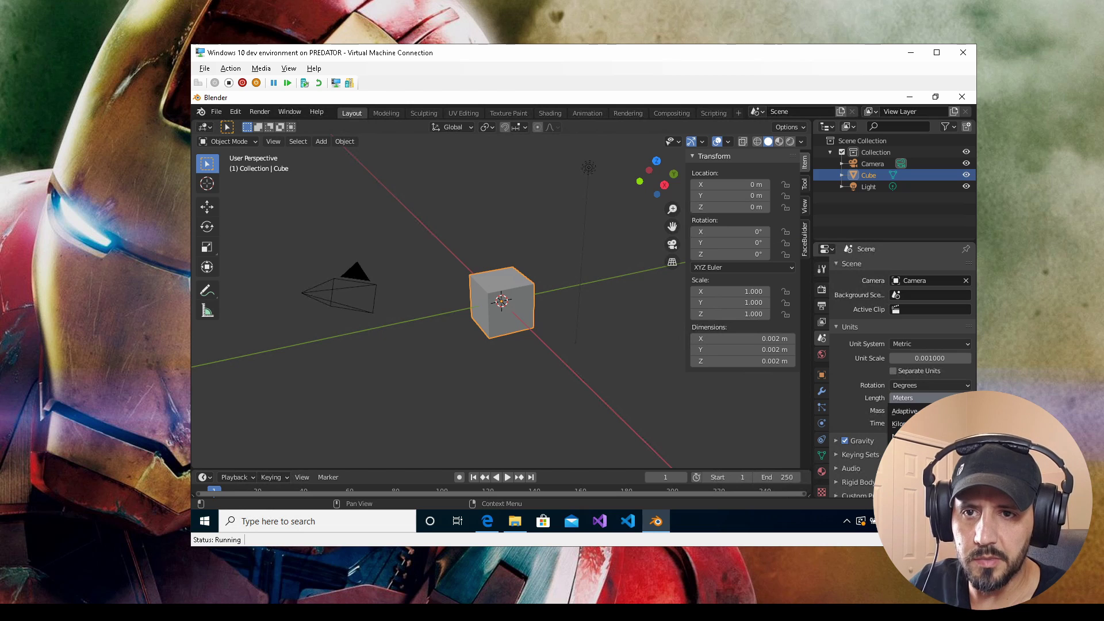
click(906, 461)
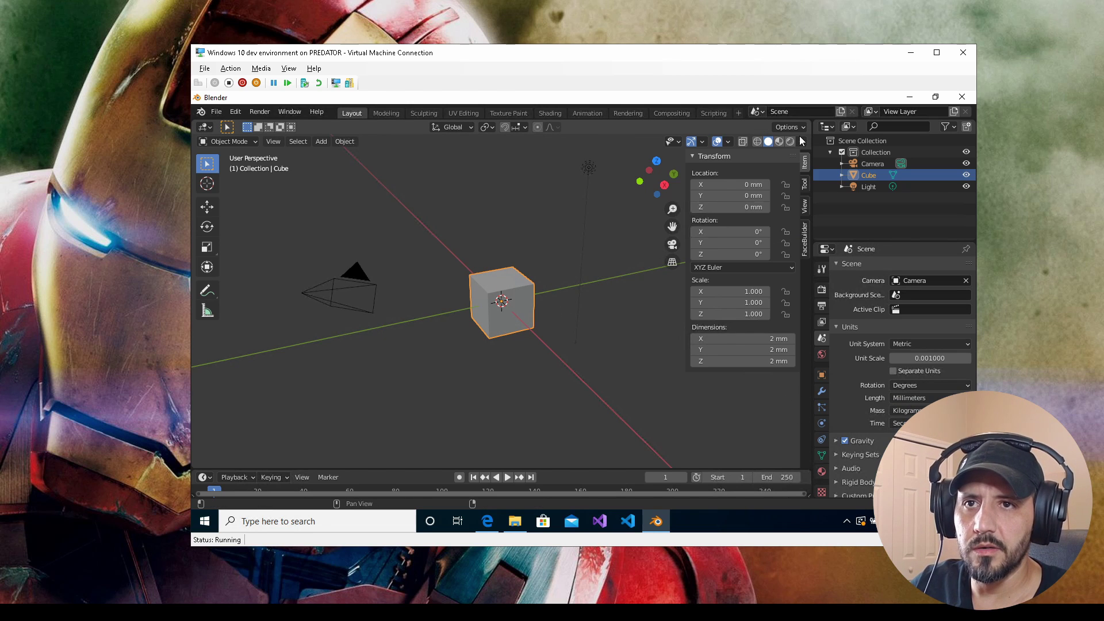
Set the viewport clip end to 10000 mm and delete the default cube
click(806, 207)
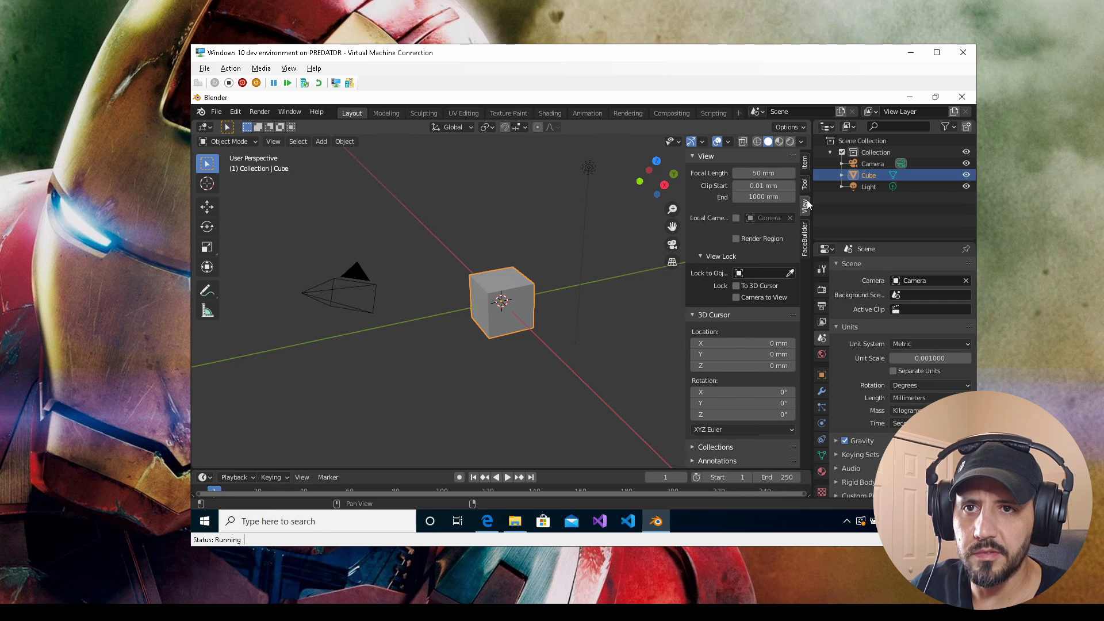
click(760, 197)
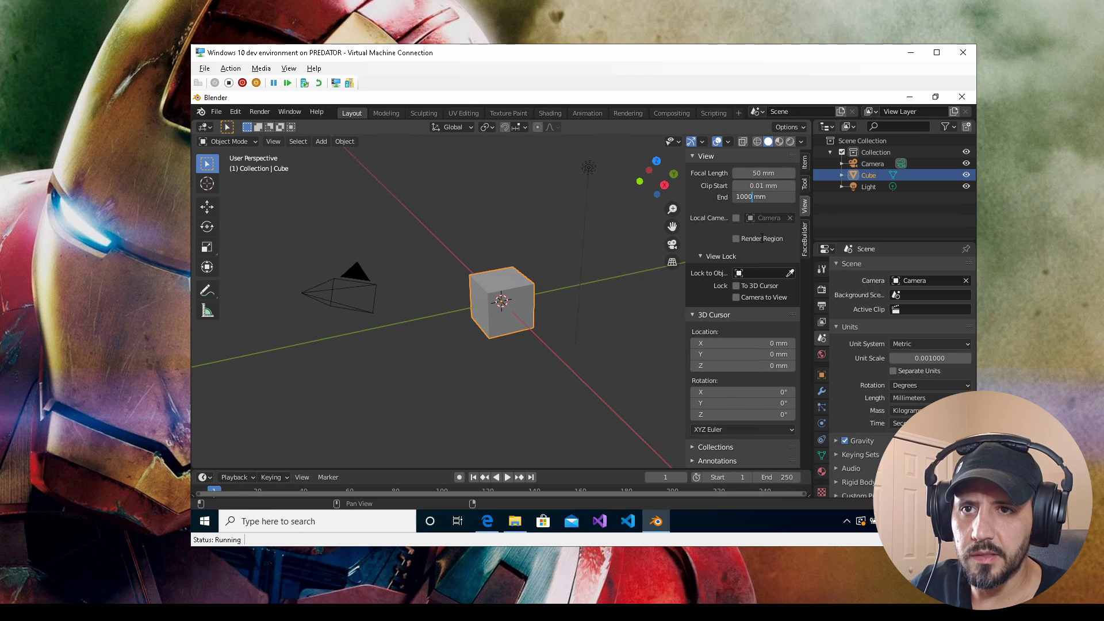
text(0)
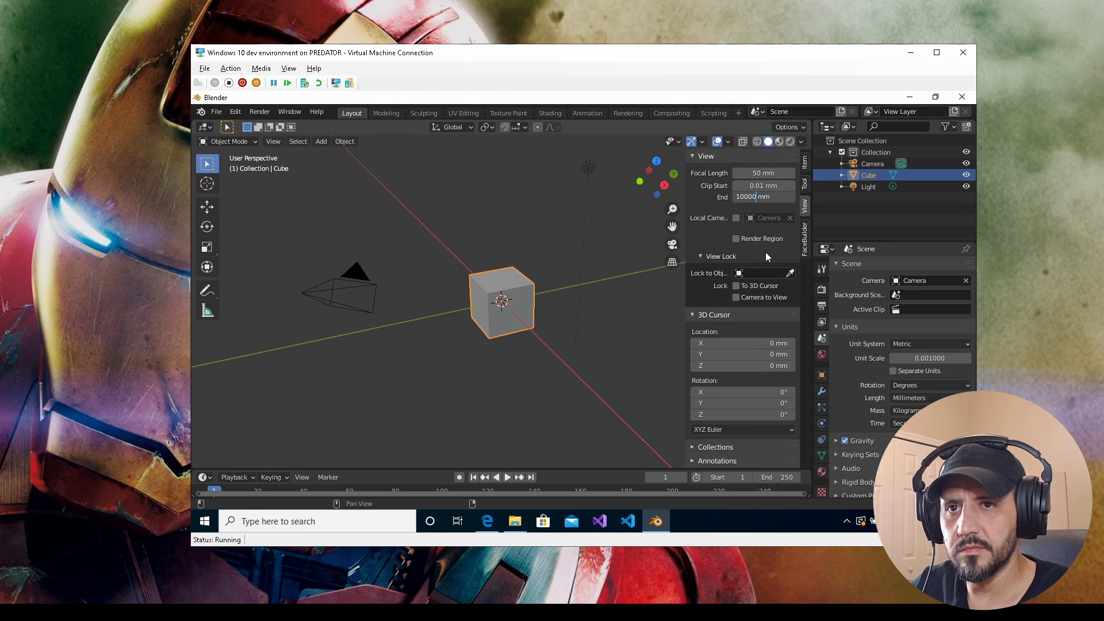
key(Return)
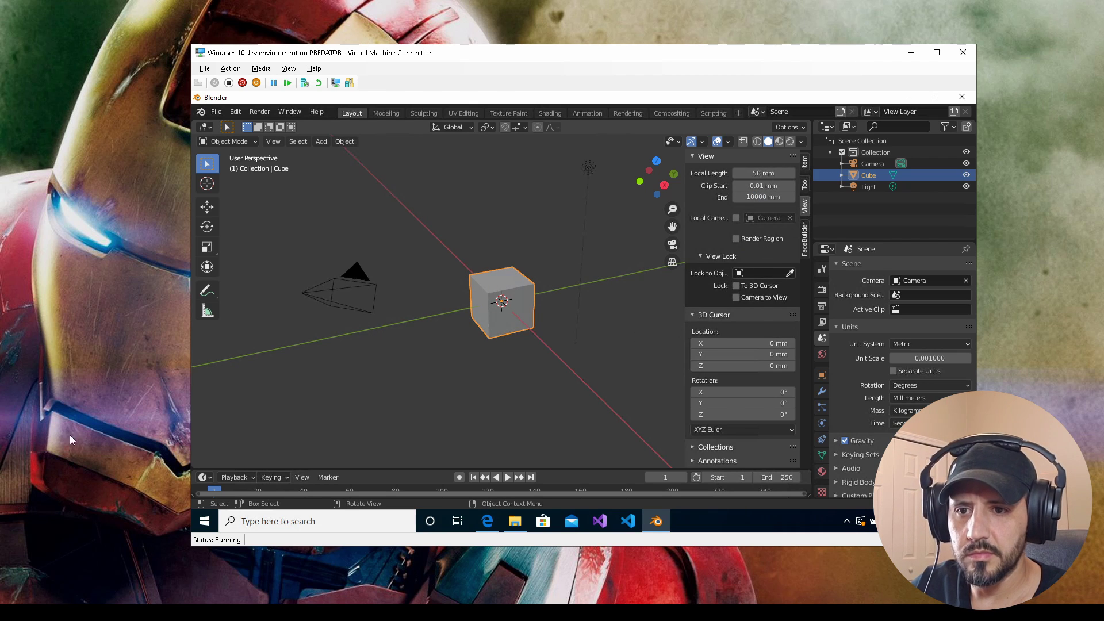
key(Delete)
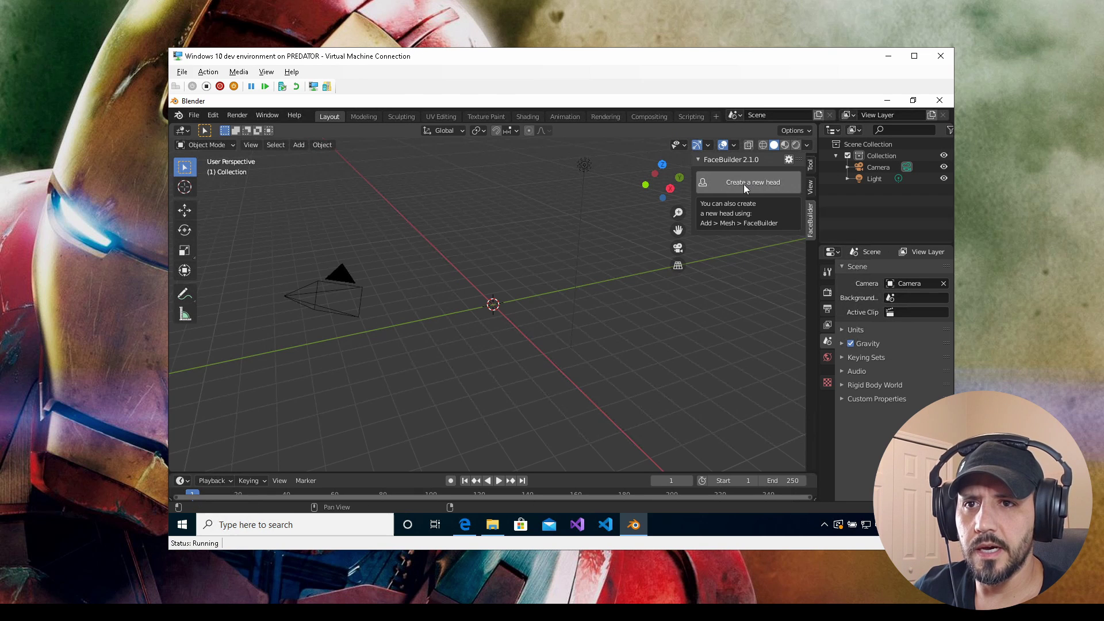
Create a FaceBuilder head and load photos IMG_0242–IMG_0252 as its views
click(755, 188)
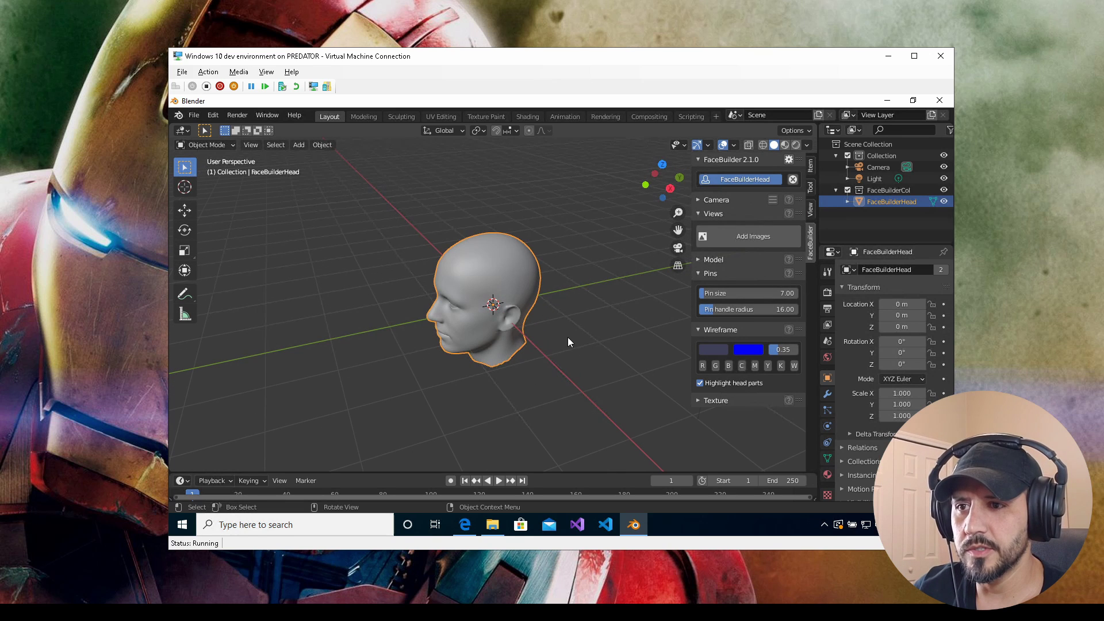
middle_drag(569, 338, 560, 335)
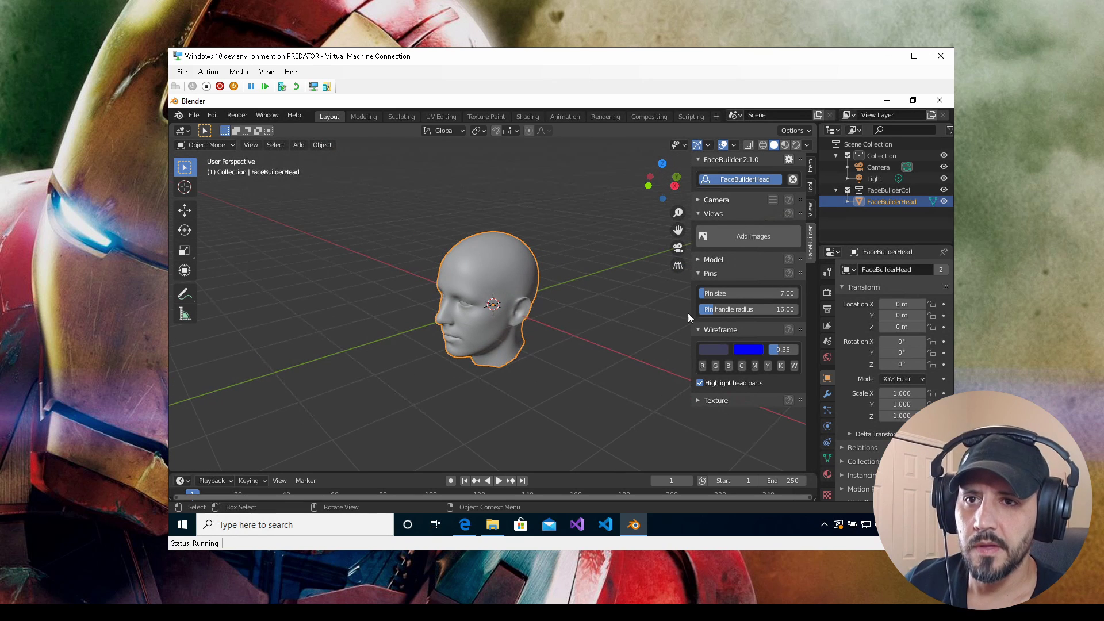
click(751, 237)
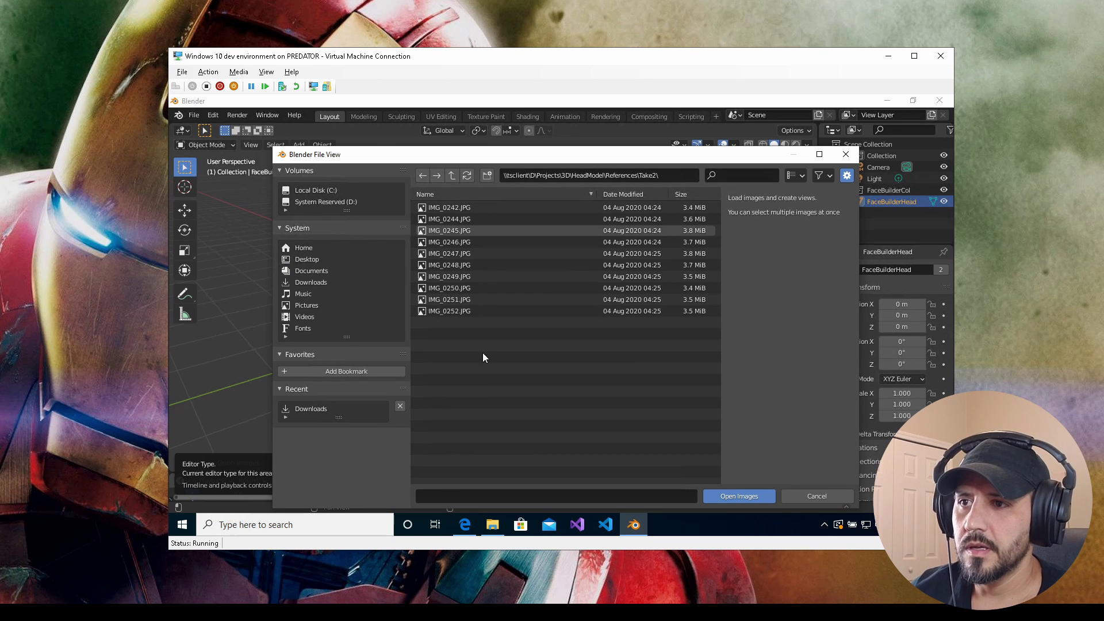
drag(482, 353, 426, 203)
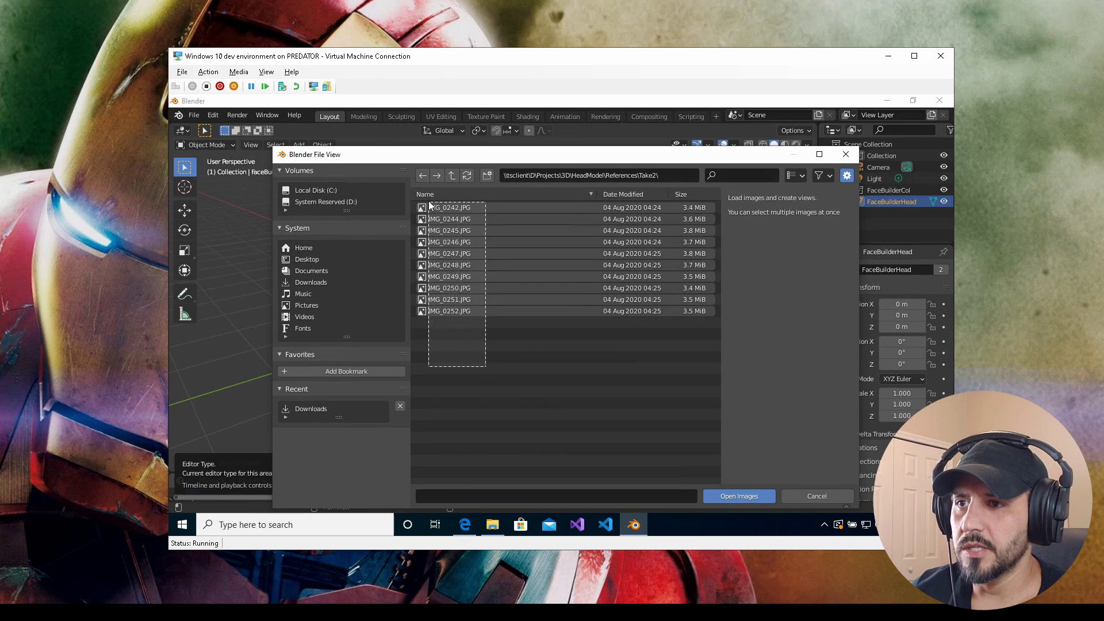
click(731, 496)
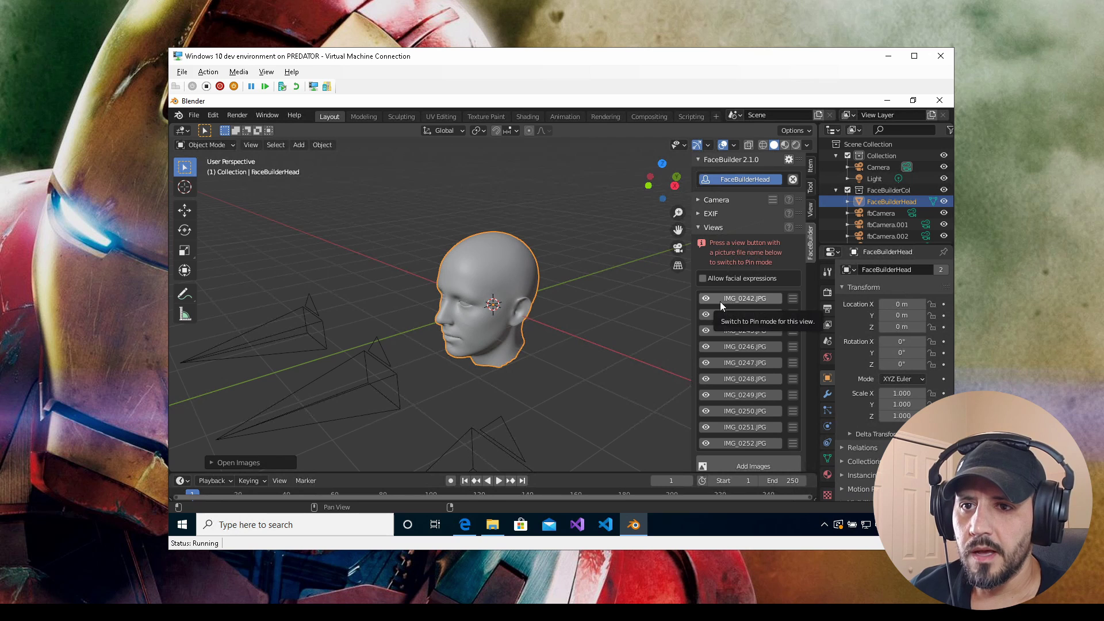
Orbit the view to inspect the photo cameras around the head
middle_drag(547, 361, 471, 312)
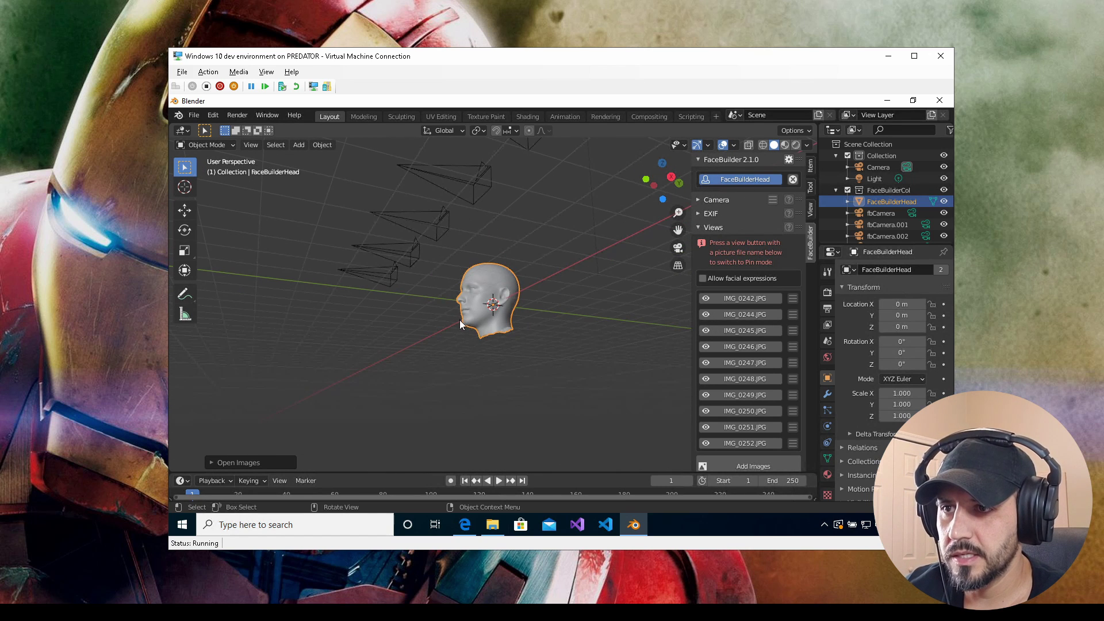
middle_drag(458, 340, 459, 354)
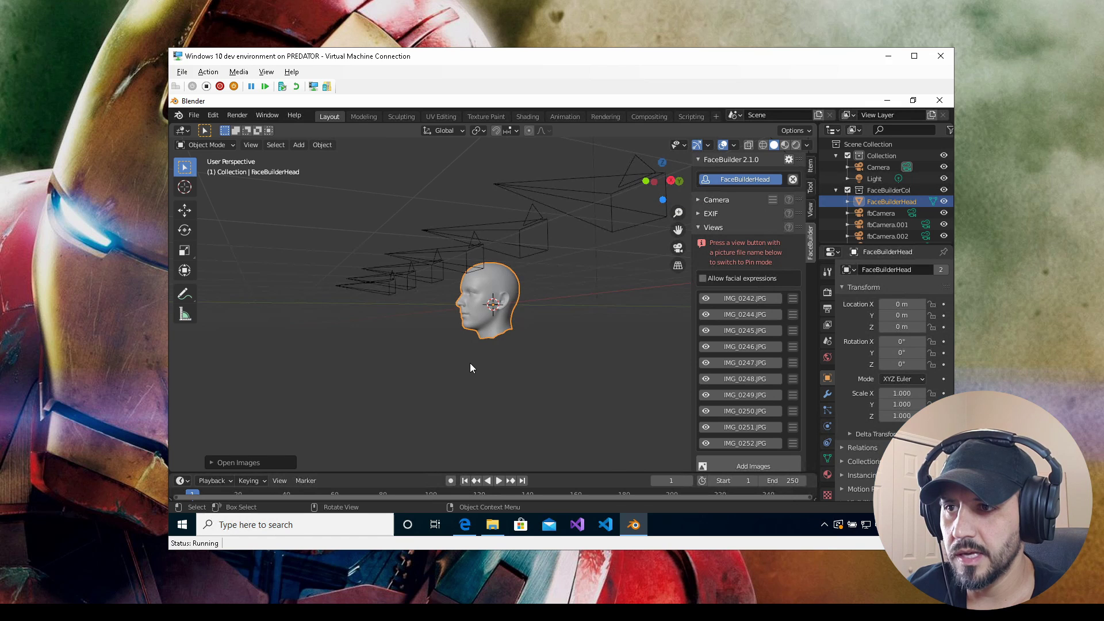
right_click(482, 348)
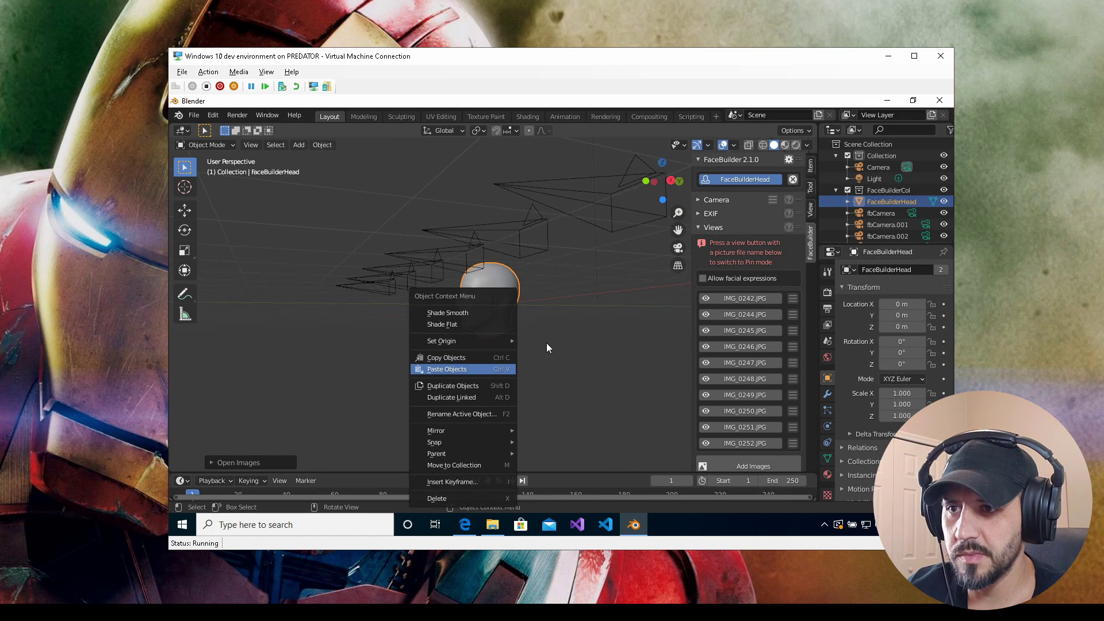
middle_drag(577, 379, 485, 313)
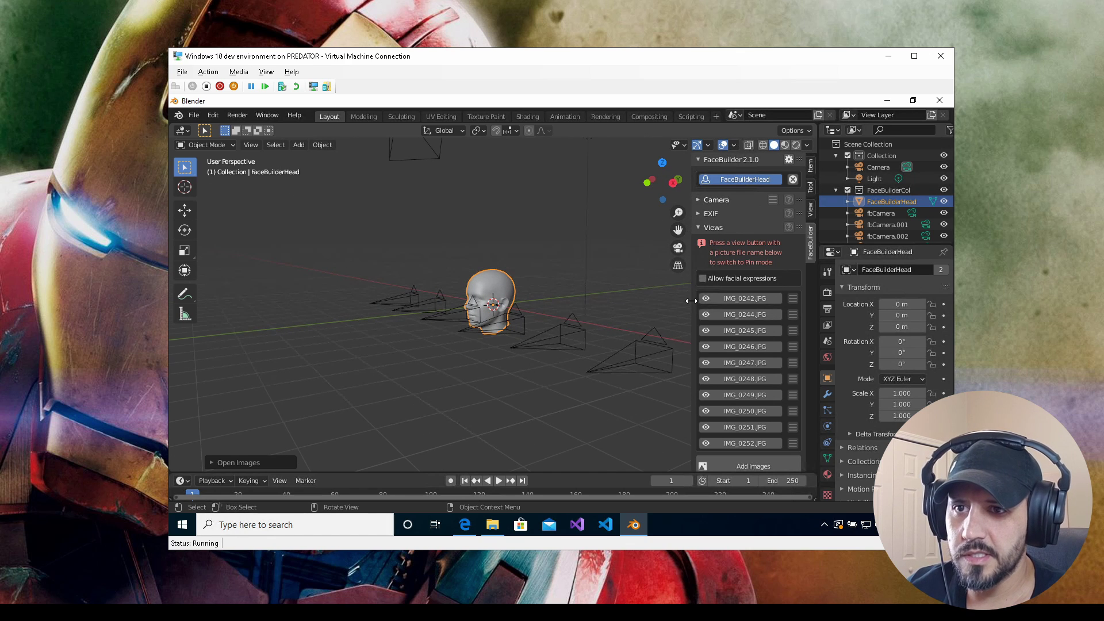
Enter Pin Mode on IMG_0242.JPG and zoom in centred on the face
click(727, 298)
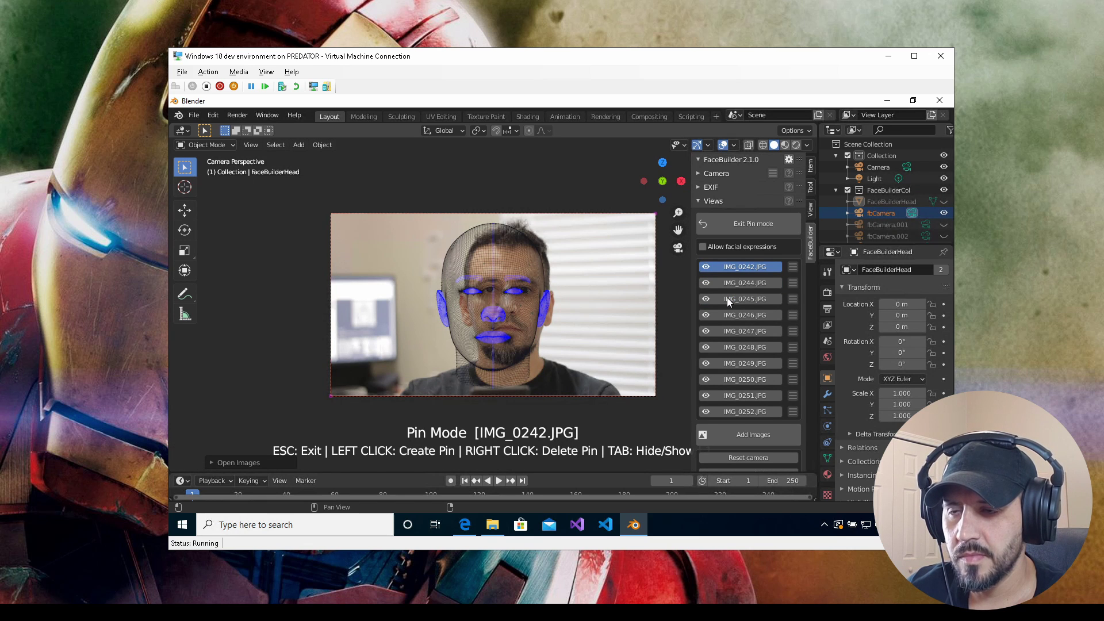
scroll(549, 341, up, 2)
scroll(549, 341, up, 1)
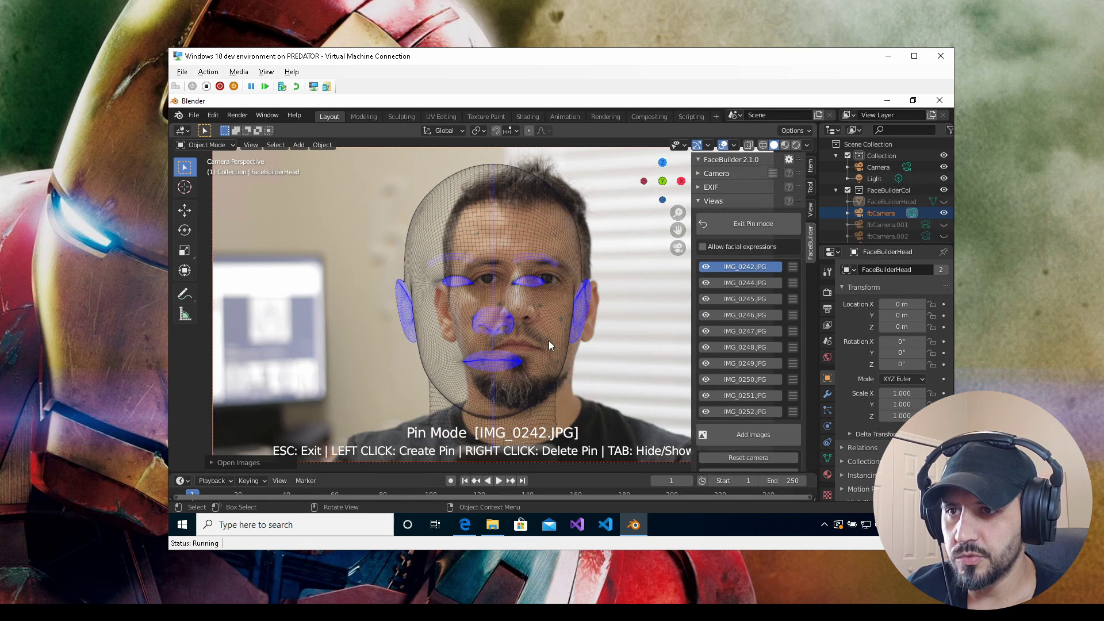
scroll(544, 327, up, 1)
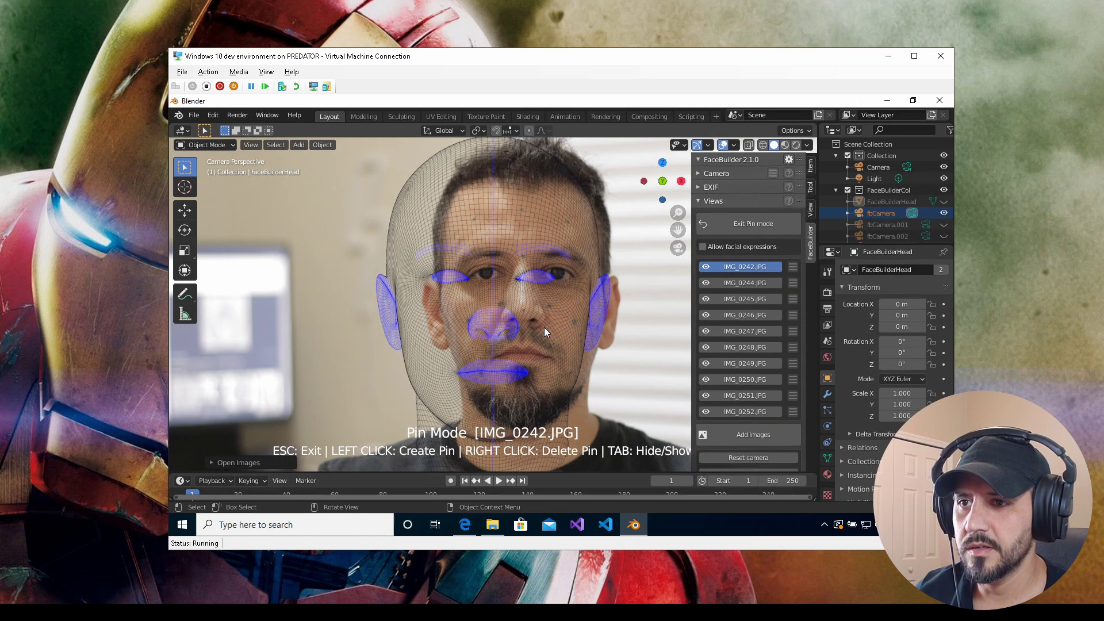
scroll(544, 327, up, 1)
scroll(529, 320, up, 1)
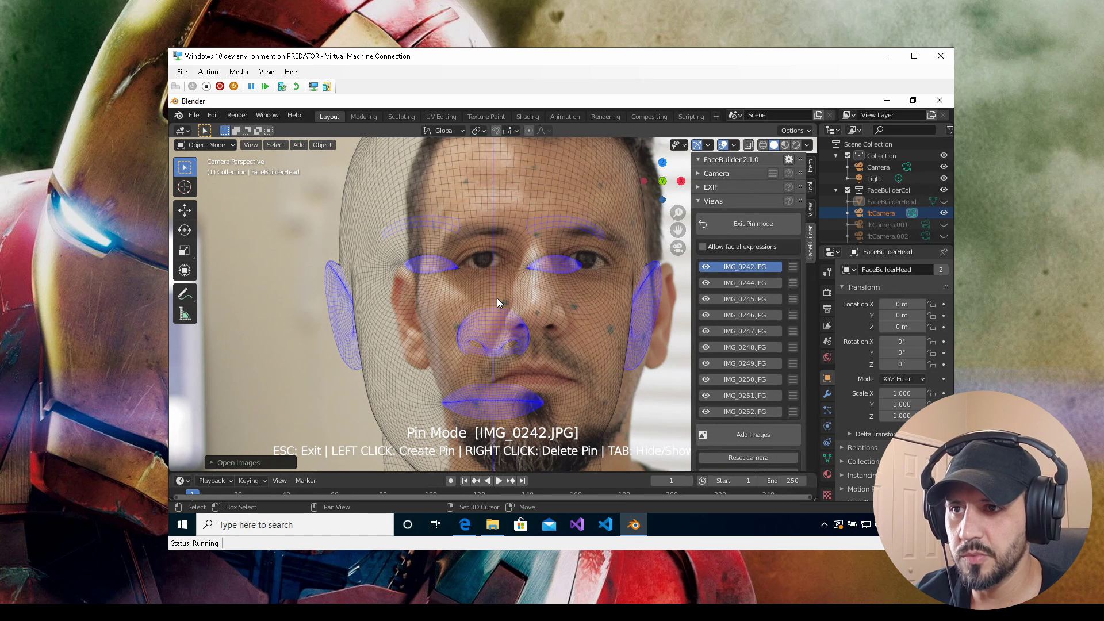
scroll(497, 298, up, 1)
scroll(508, 265, up, 1)
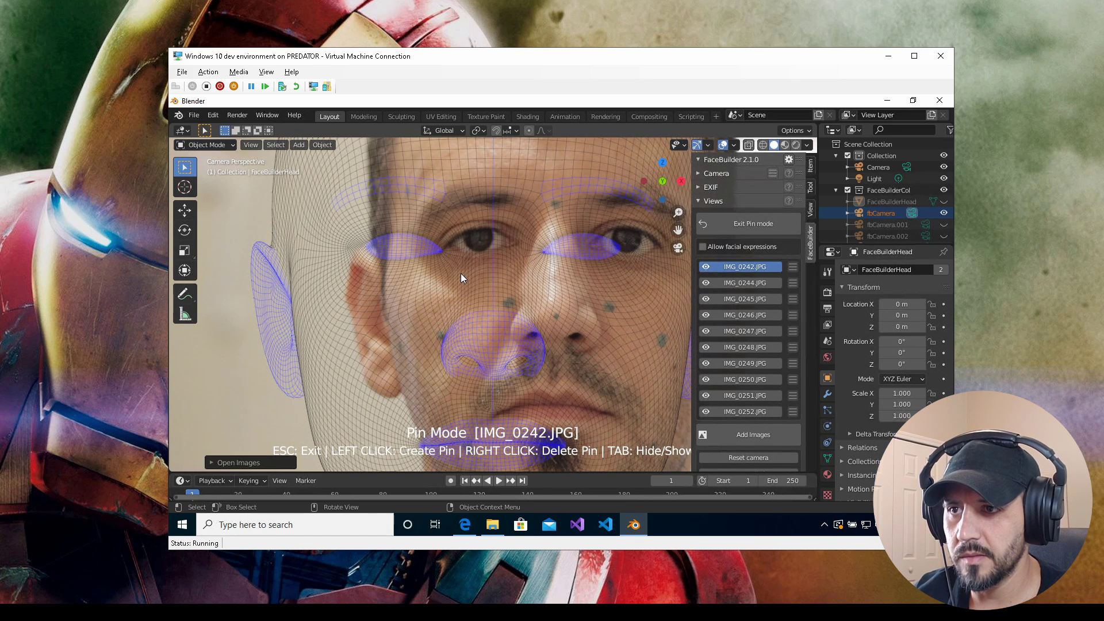
shift+middle_drag(432, 291, 363, 306)
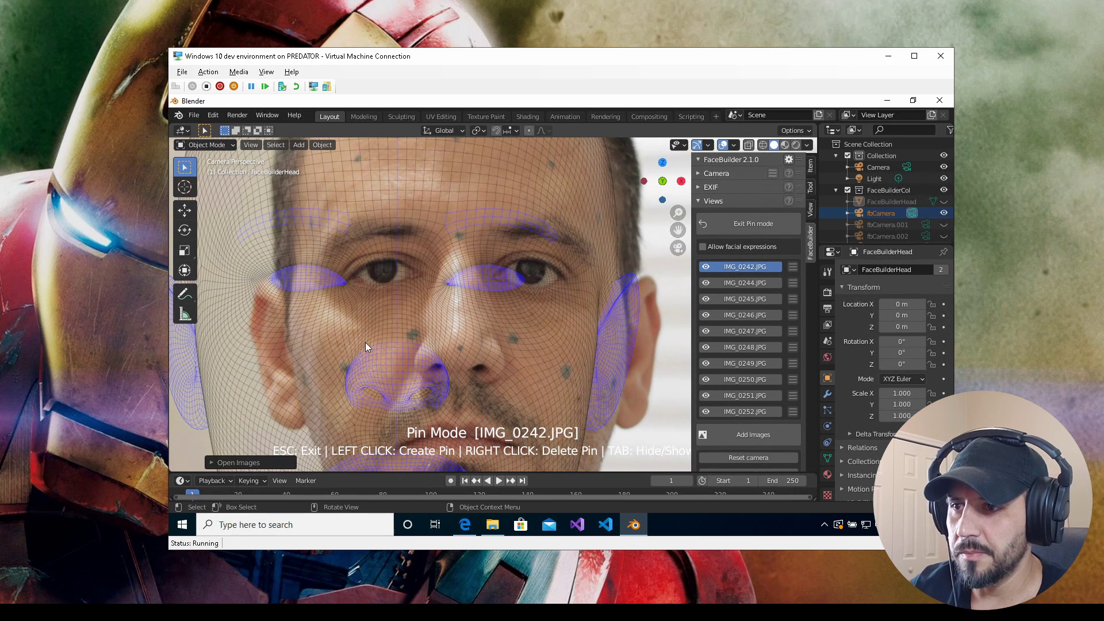
scroll(364, 354, up, 1)
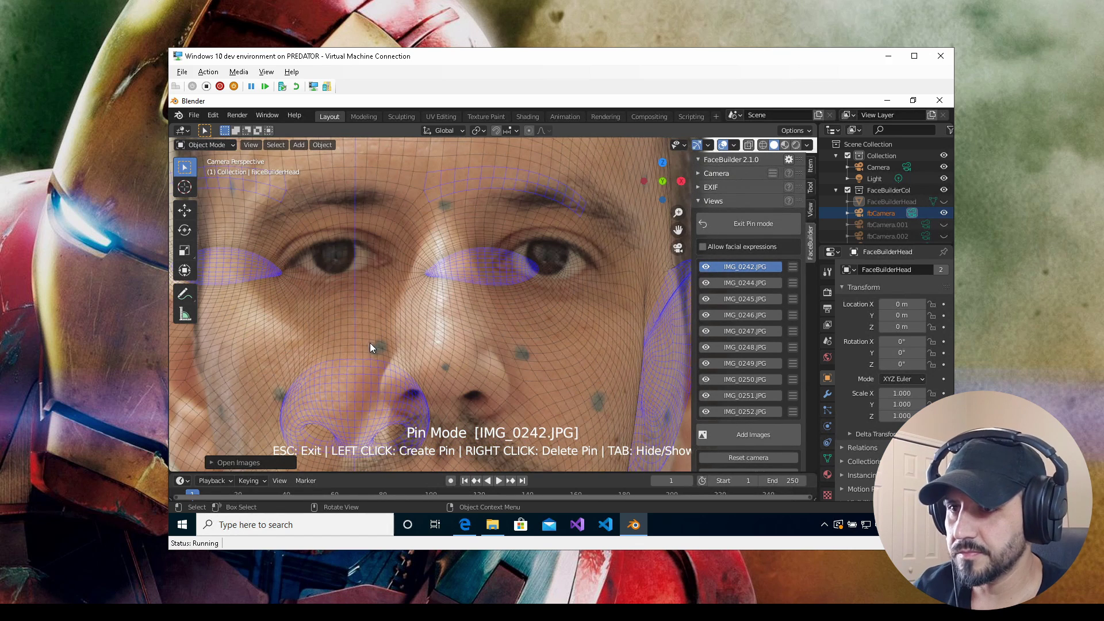
mouse_move(378, 333)
shift+middle_down()
mouse_move(416, 321)
mouse_move(411, 310)
shift+middle_up()
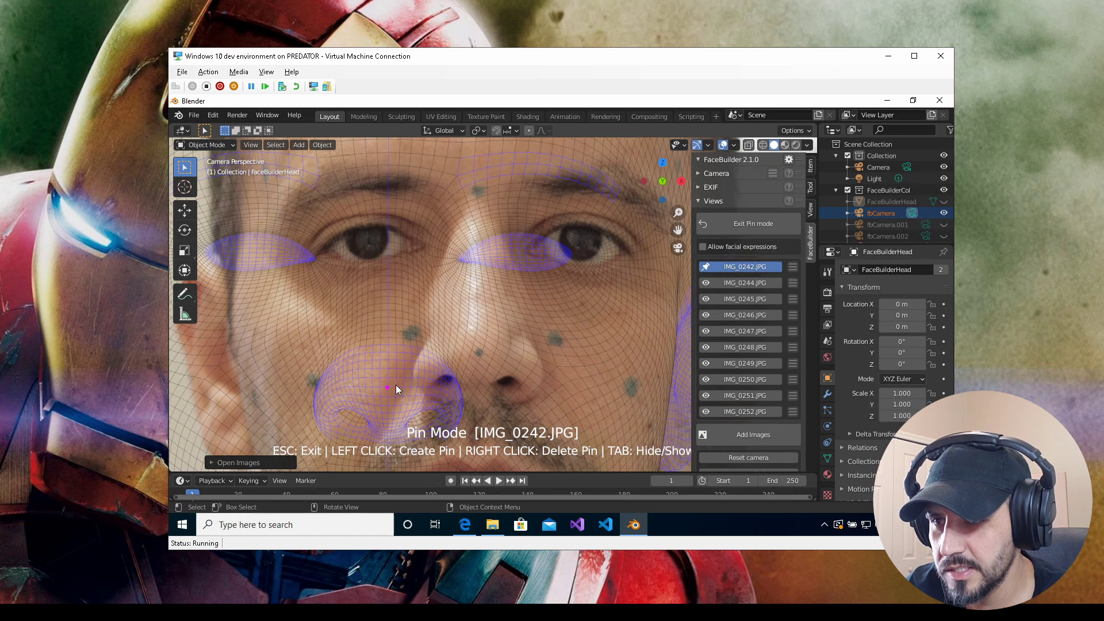
Pin the head mesh onto the nose in the photo
drag(423, 378, 478, 355)
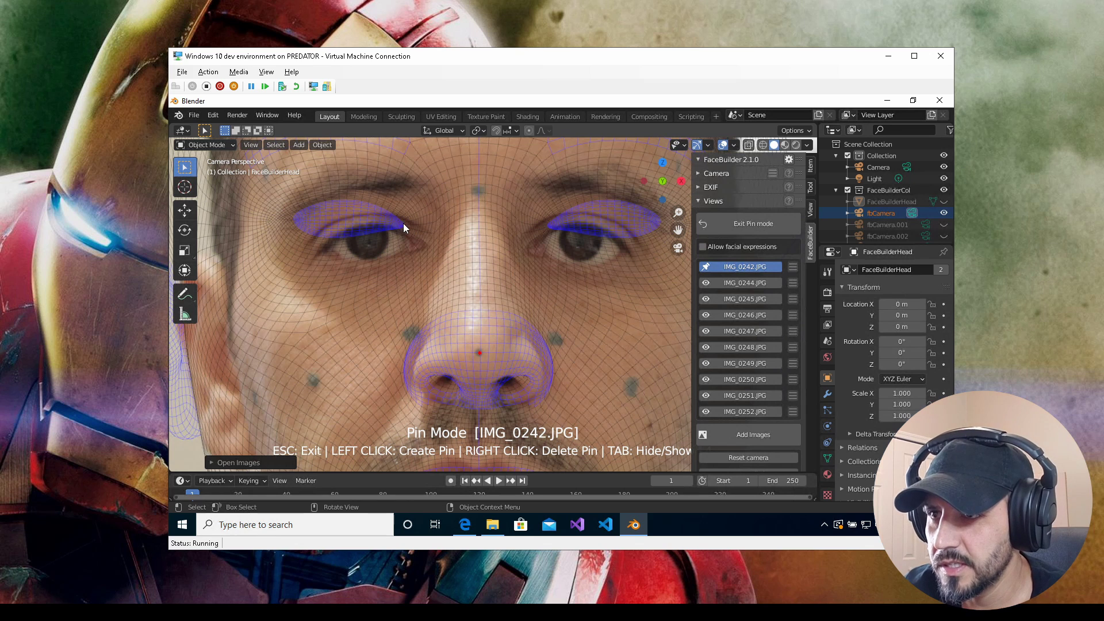
scroll(403, 237, up, 1)
scroll(398, 250, up, 1)
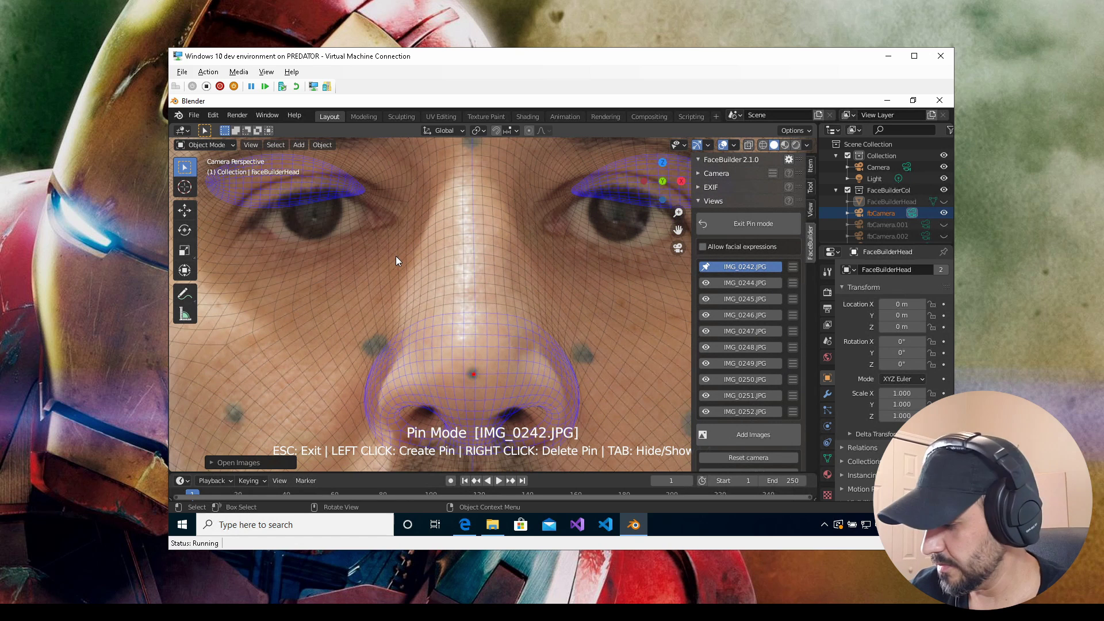
Re-enter Pin Mode on IMG_0242.JPG and zoom in on the left-hand eye
key(Escape)
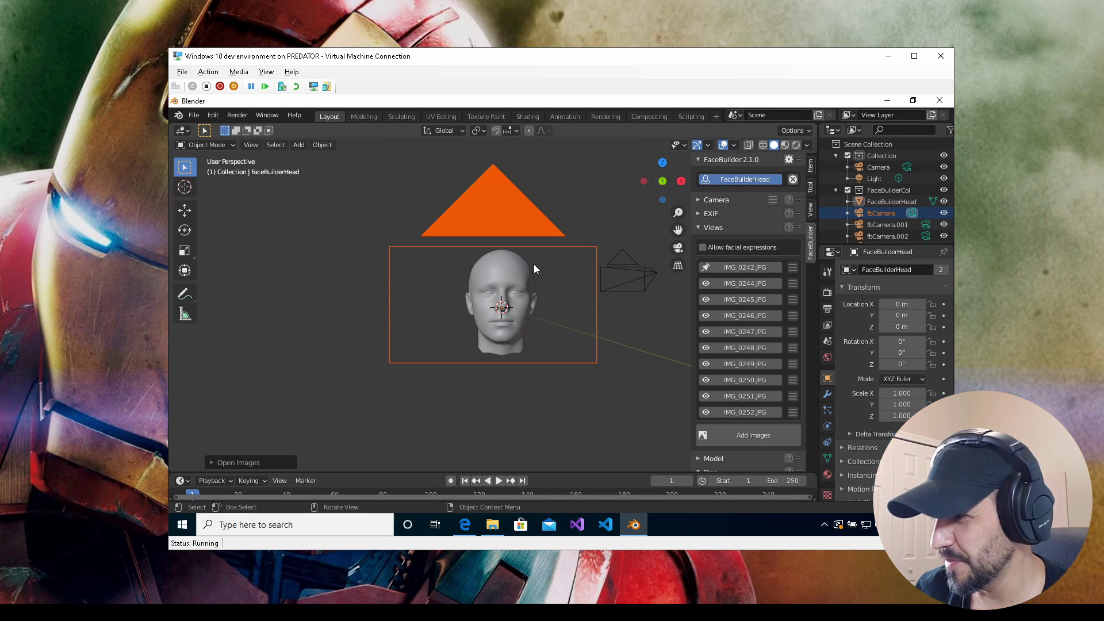
click(726, 269)
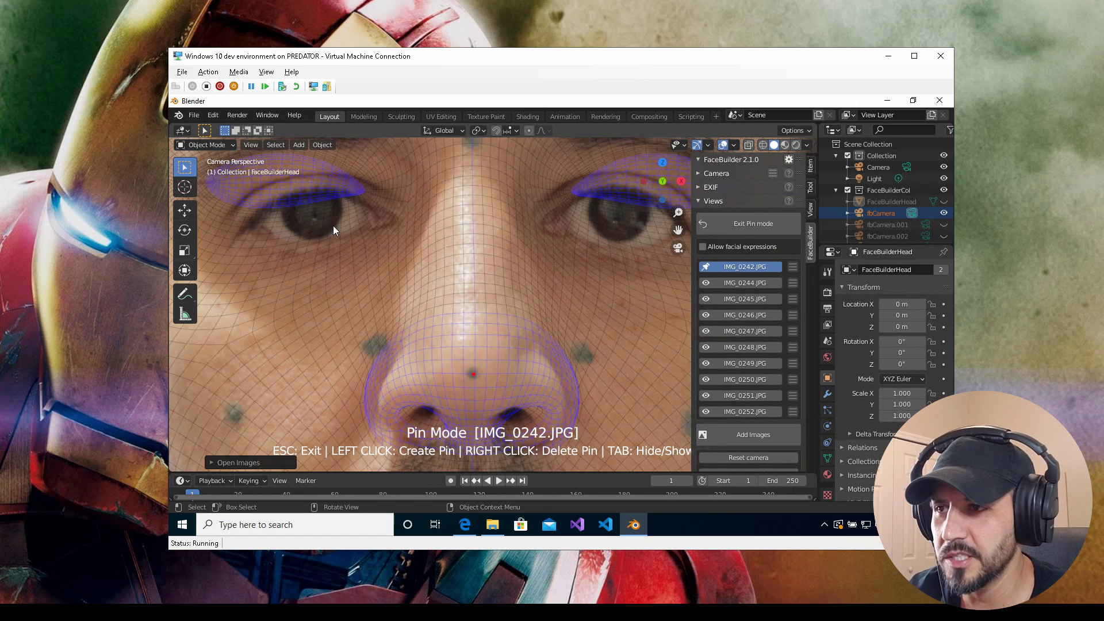
scroll(365, 221, up, 1)
scroll(365, 221, up, 1)
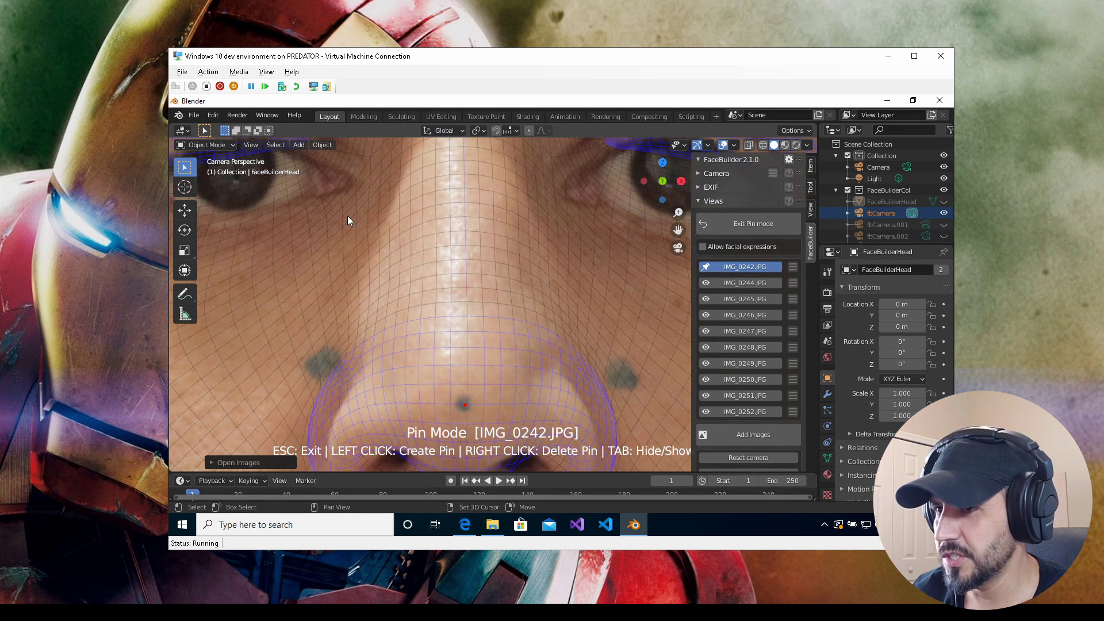
shift+middle_drag(368, 254, 466, 326)
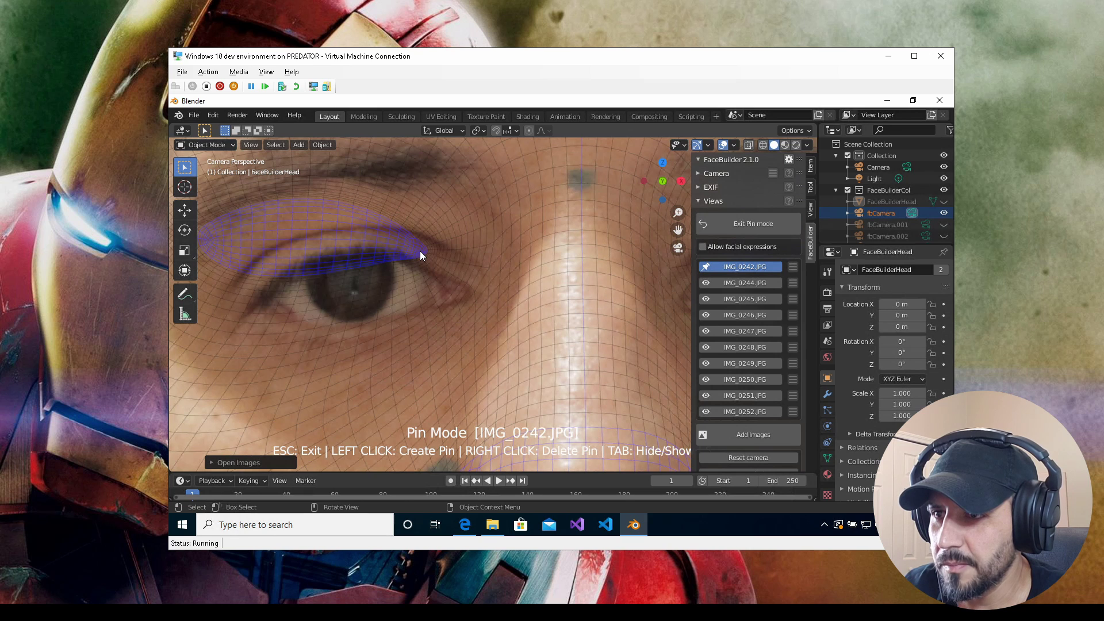
Pin the eyelid's inner corner onto the photo's eye corner, then zoom back out
drag(421, 256, 458, 294)
click(460, 295)
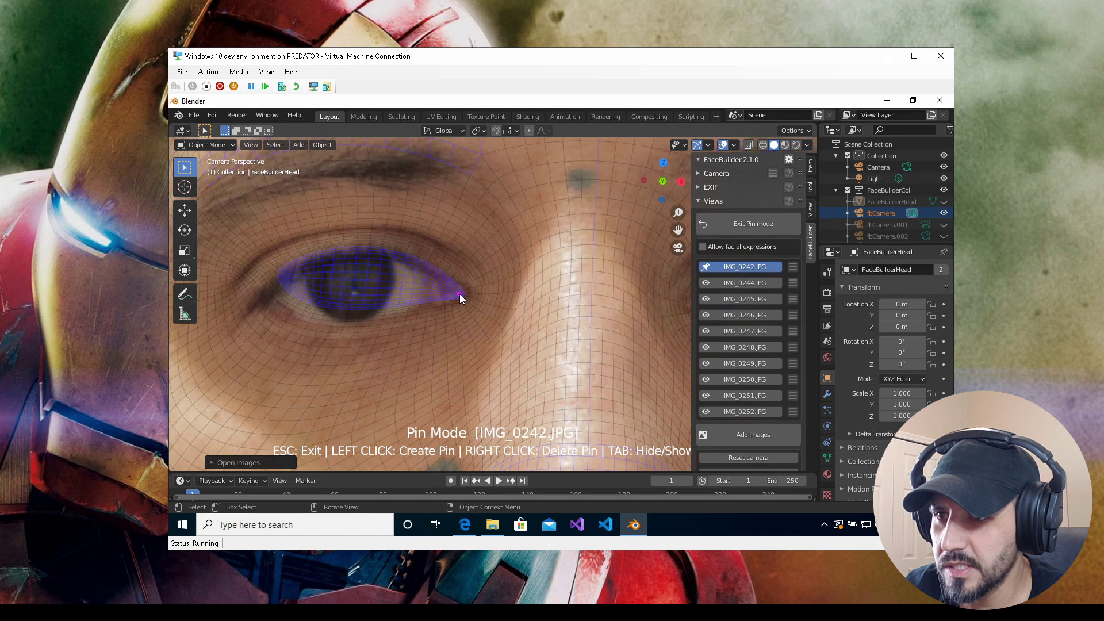
scroll(458, 309, down, 2)
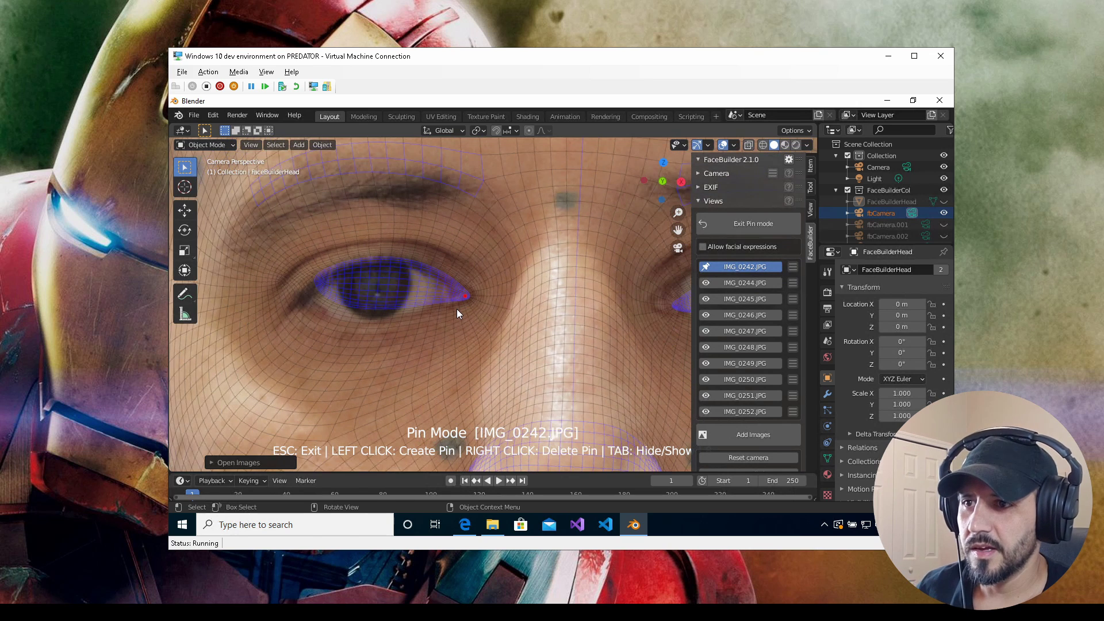
scroll(457, 310, down, 2)
scroll(457, 314, down, 1)
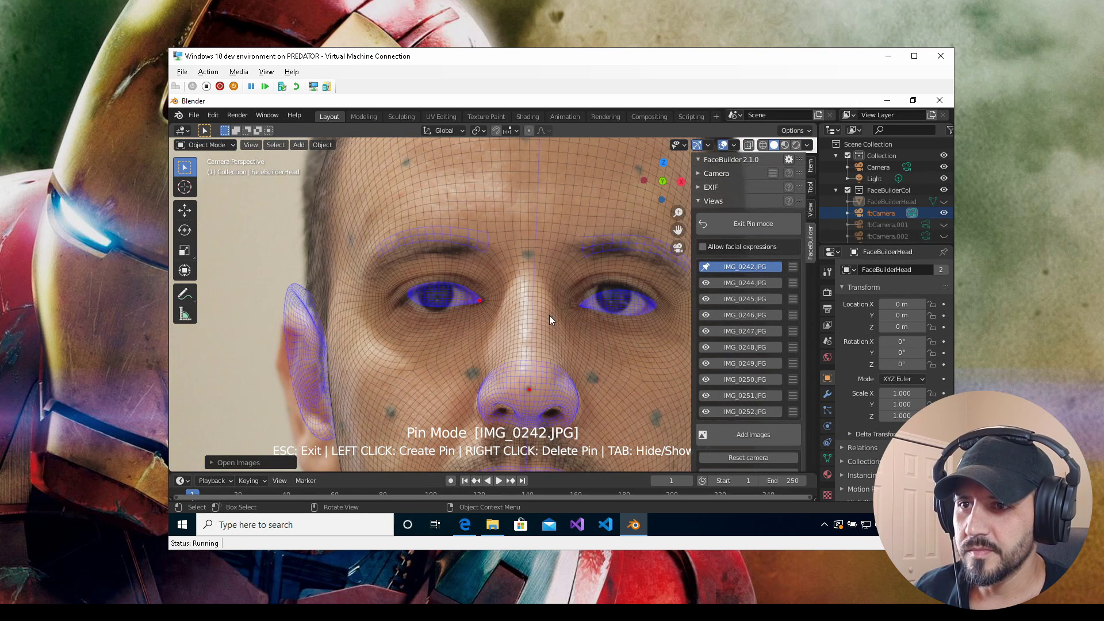
Zoom in on the right-hand eye, pin its inner corner to the photo, then zoom back out
mouse_move(453, 302)
shift+middle_down()
mouse_move(363, 296)
mouse_move(380, 233)
mouse_move(370, 260)
shift+middle_up()
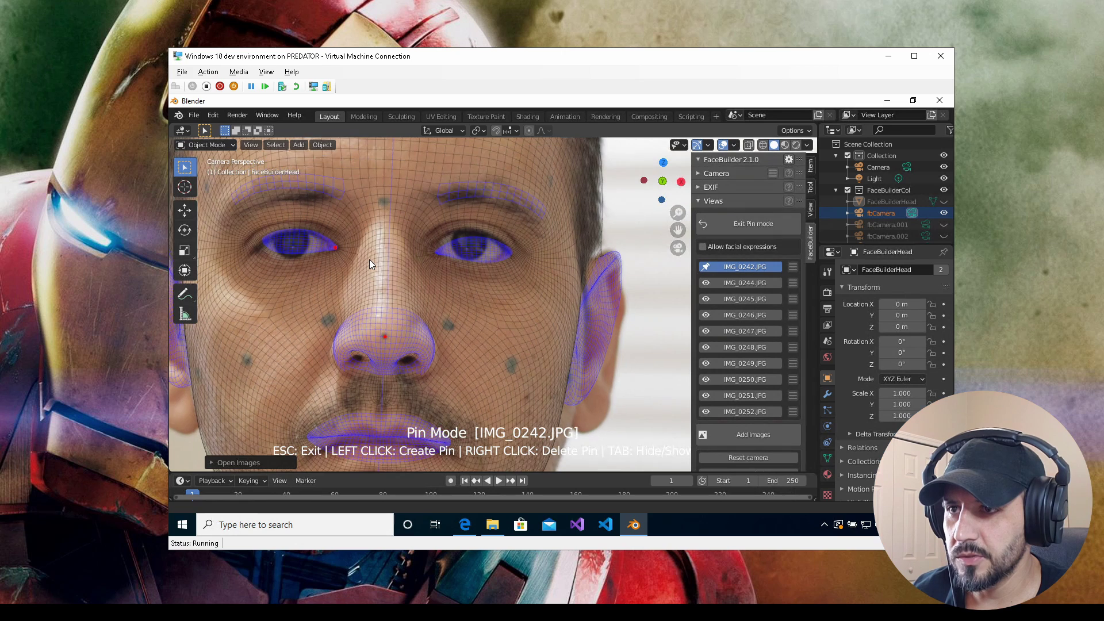
scroll(434, 253, up, 2)
scroll(422, 261, up, 2)
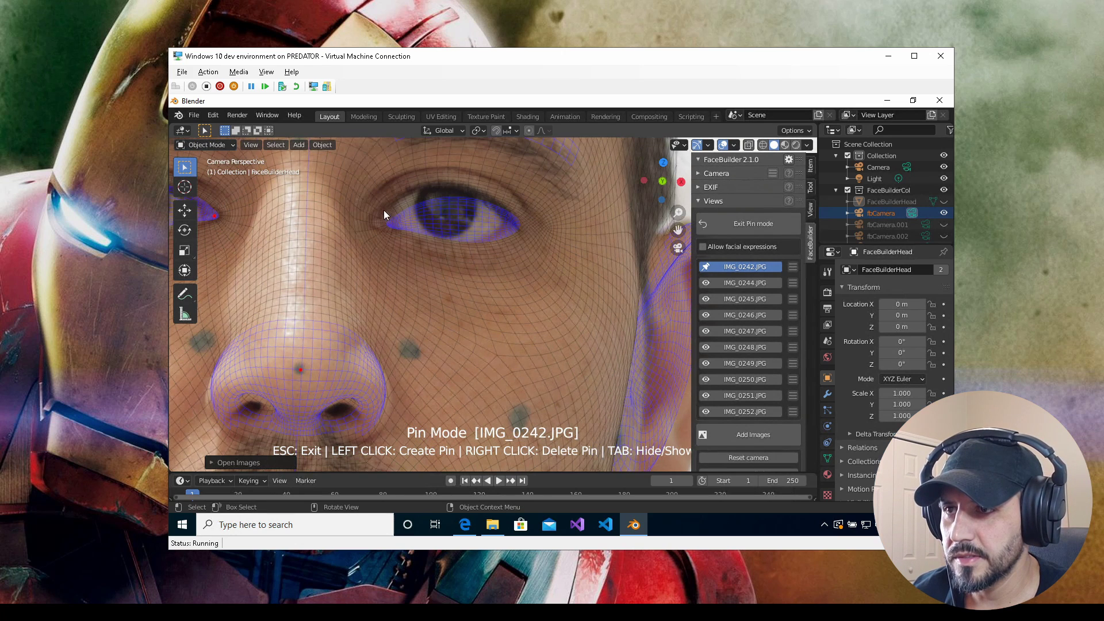
scroll(384, 210, up, 1)
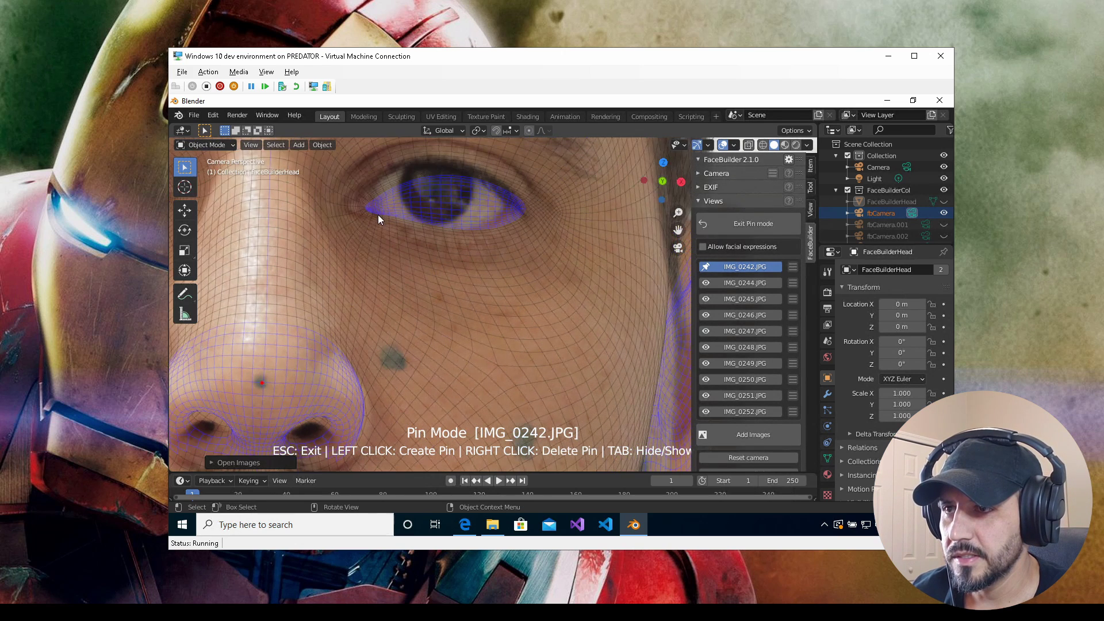
scroll(378, 215, up, 1)
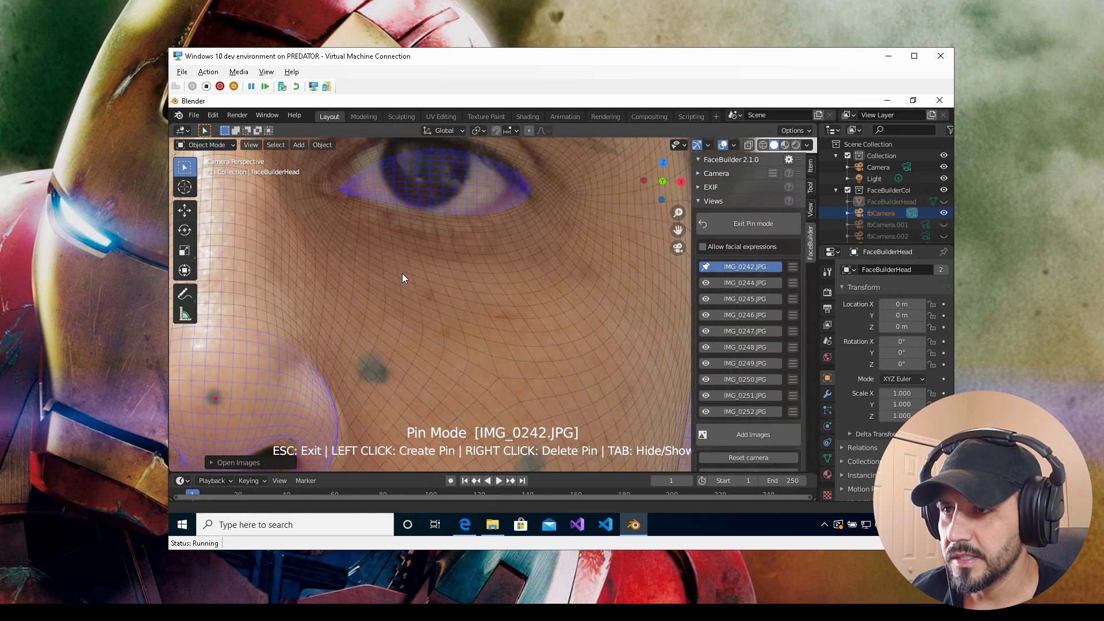
scroll(410, 283, up, 1)
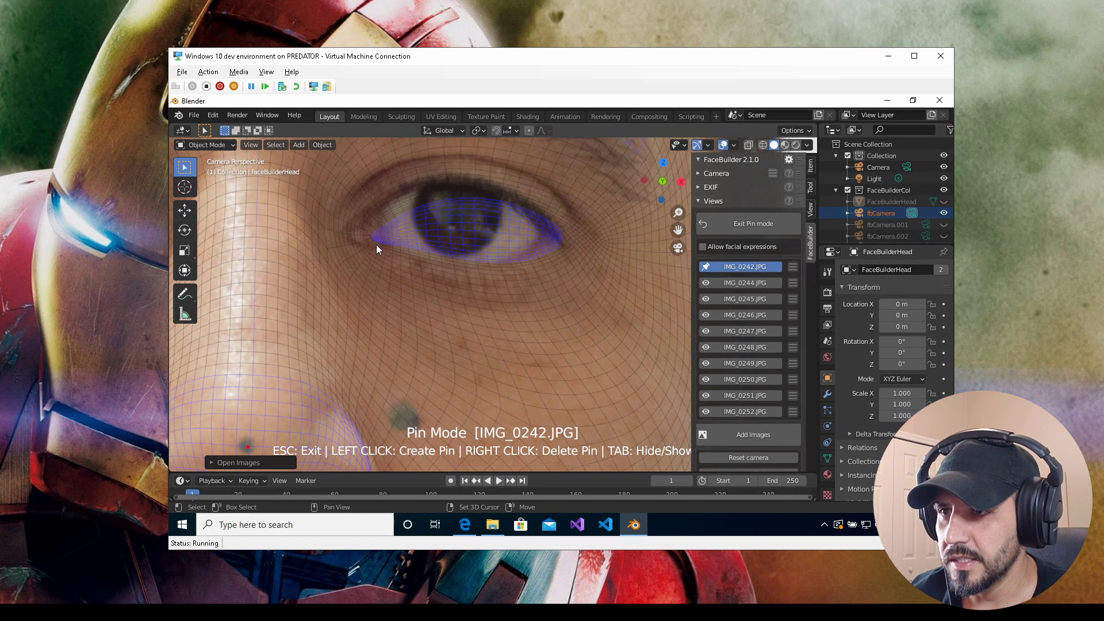
drag(376, 235, 367, 231)
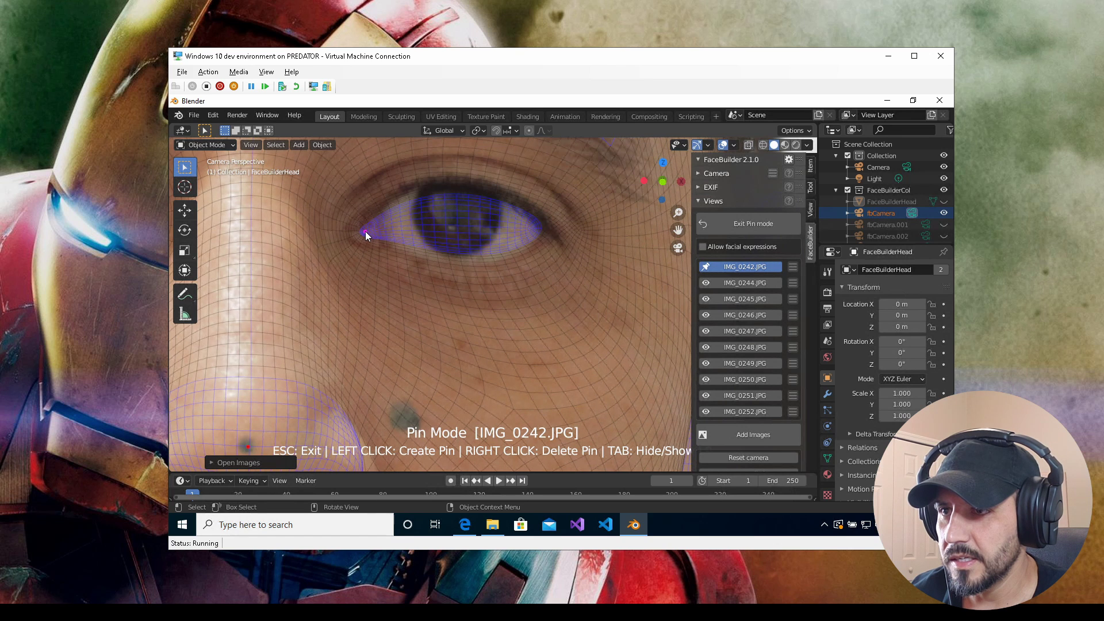
scroll(381, 258, down, 1)
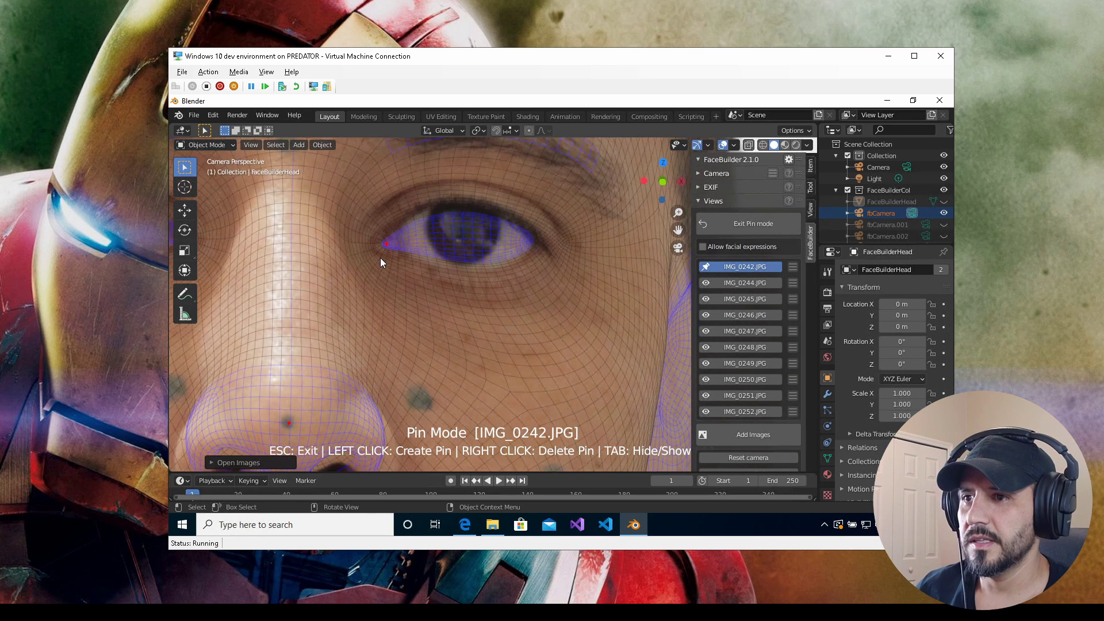
scroll(381, 258, down, 1)
scroll(381, 258, down, 1)
scroll(381, 261, down, 1)
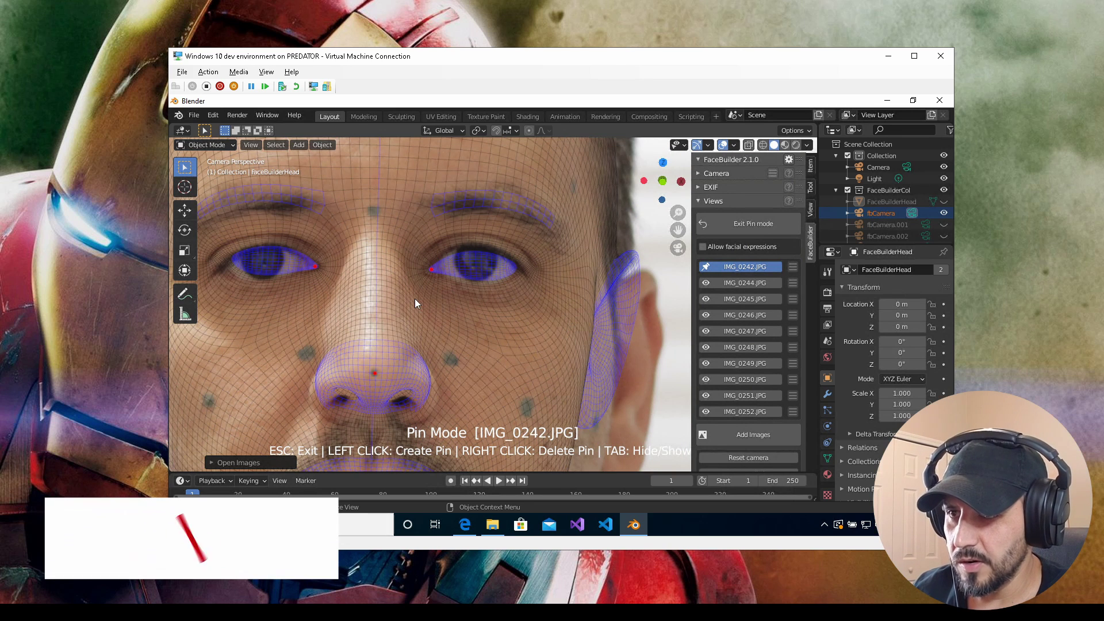
ctrl+scroll(515, 305, up, 1)
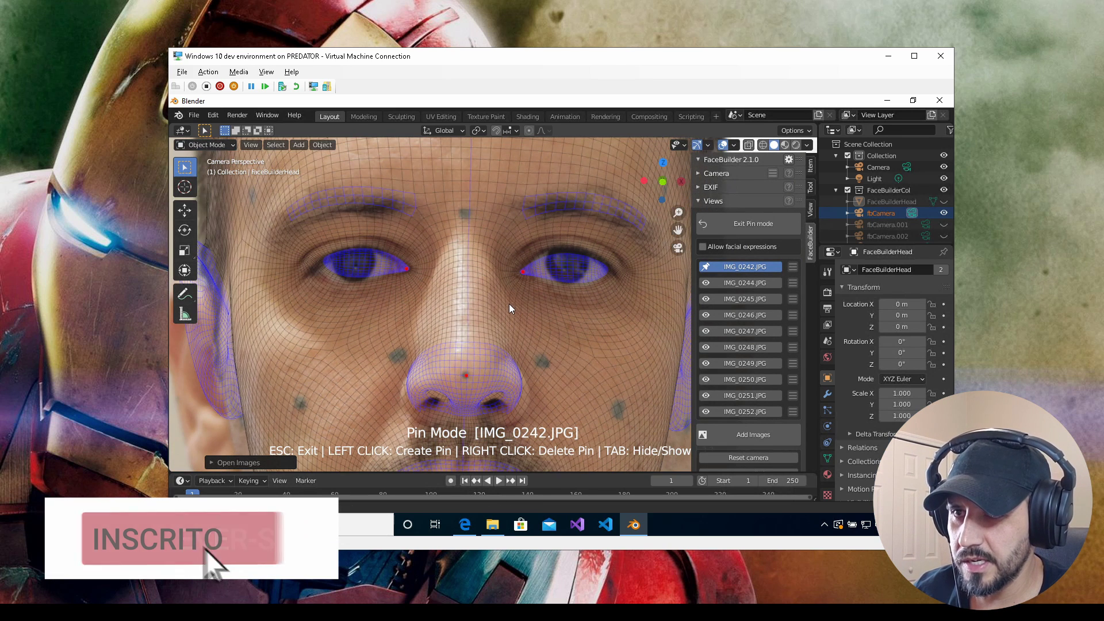
ctrl+scroll(506, 303, up, 1)
ctrl+scroll(499, 302, up, 1)
ctrl+scroll(488, 302, down, 1)
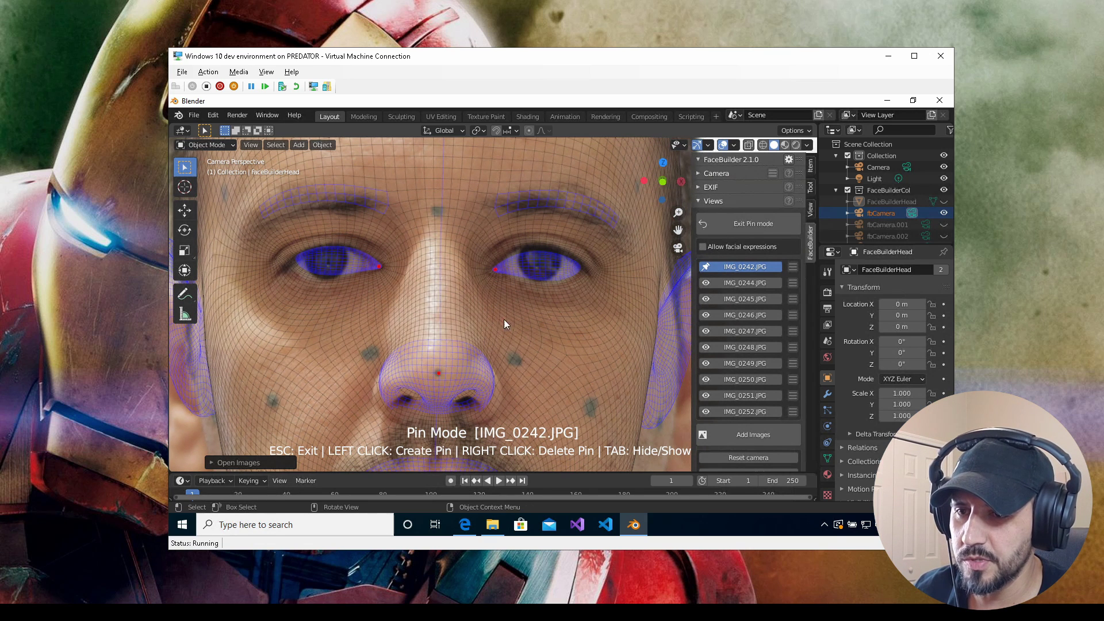
Toggle the mesh overlay to compare the fit, then zoom out with the mesh shown
key(Tab)
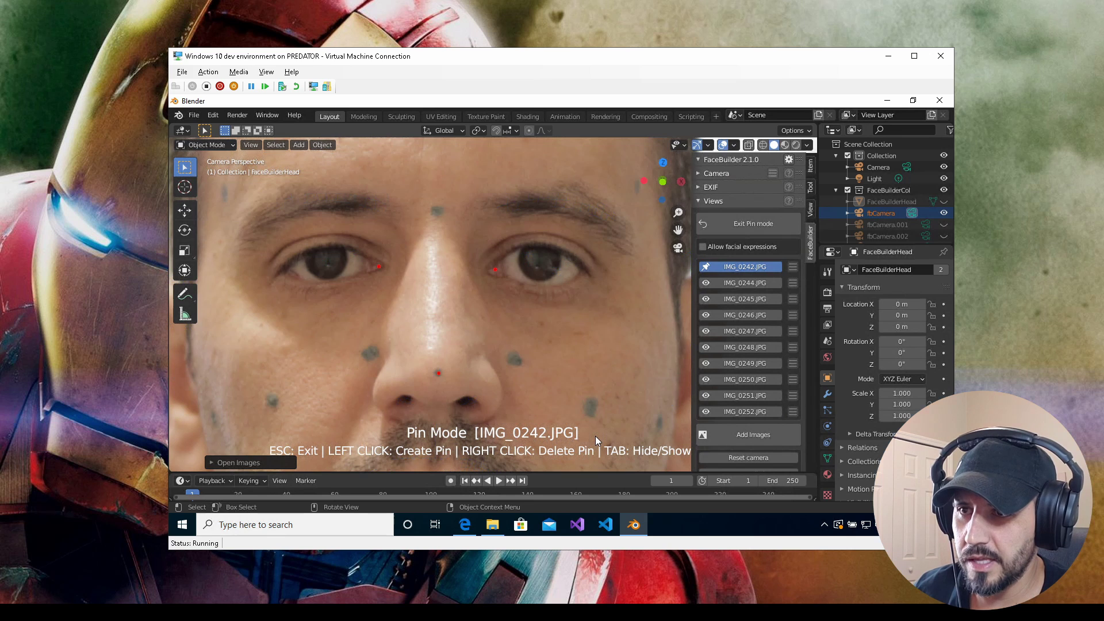
key(Tab)
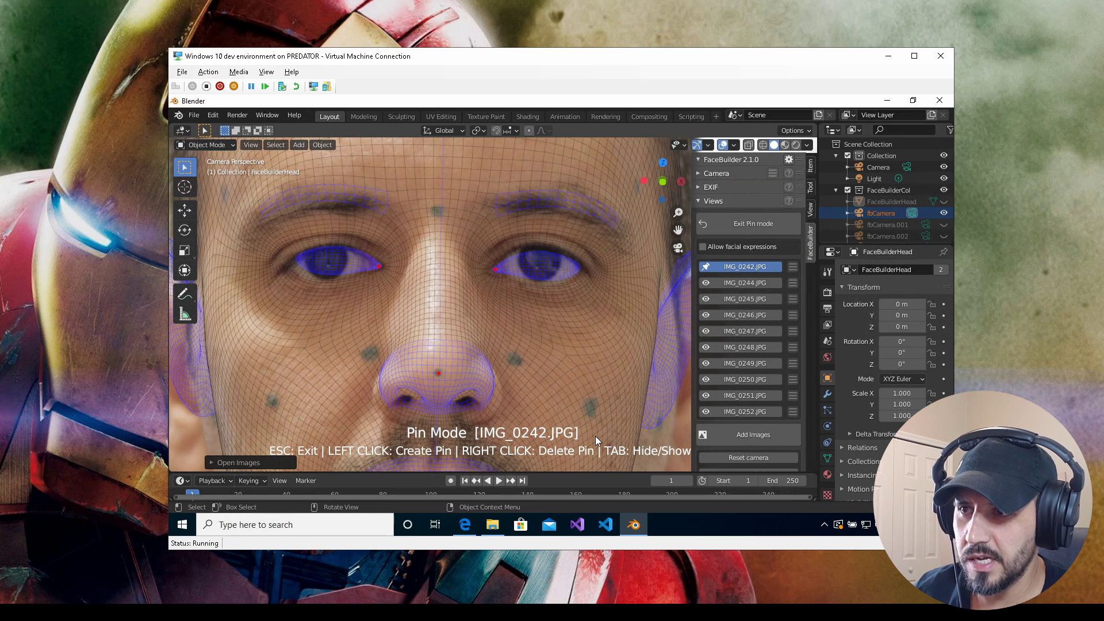
key(Tab)
key(Tab)
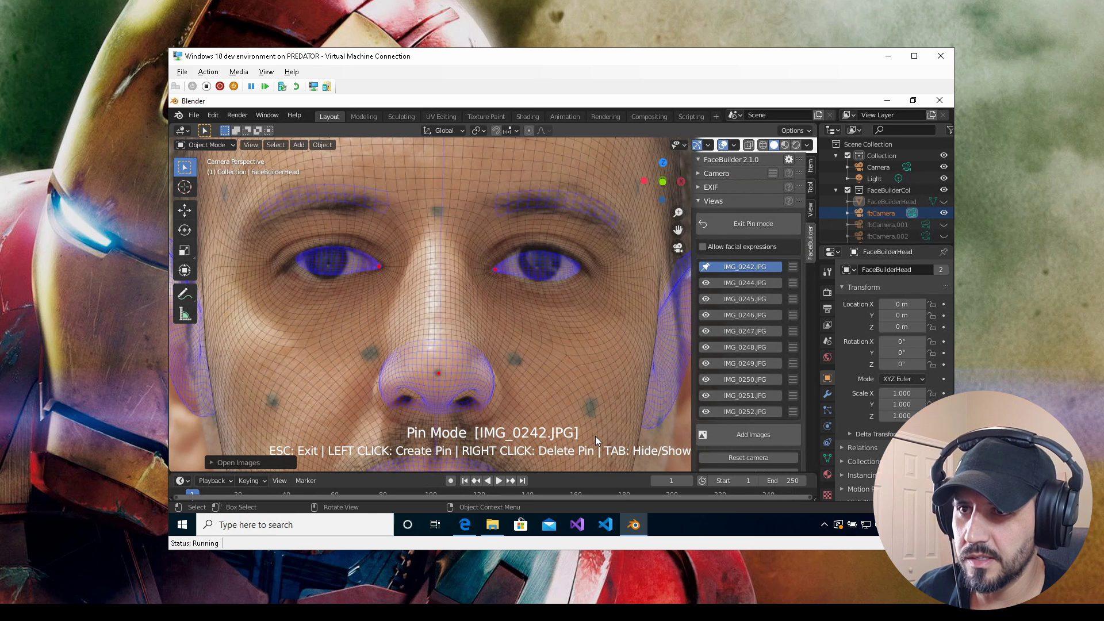
key(Tab)
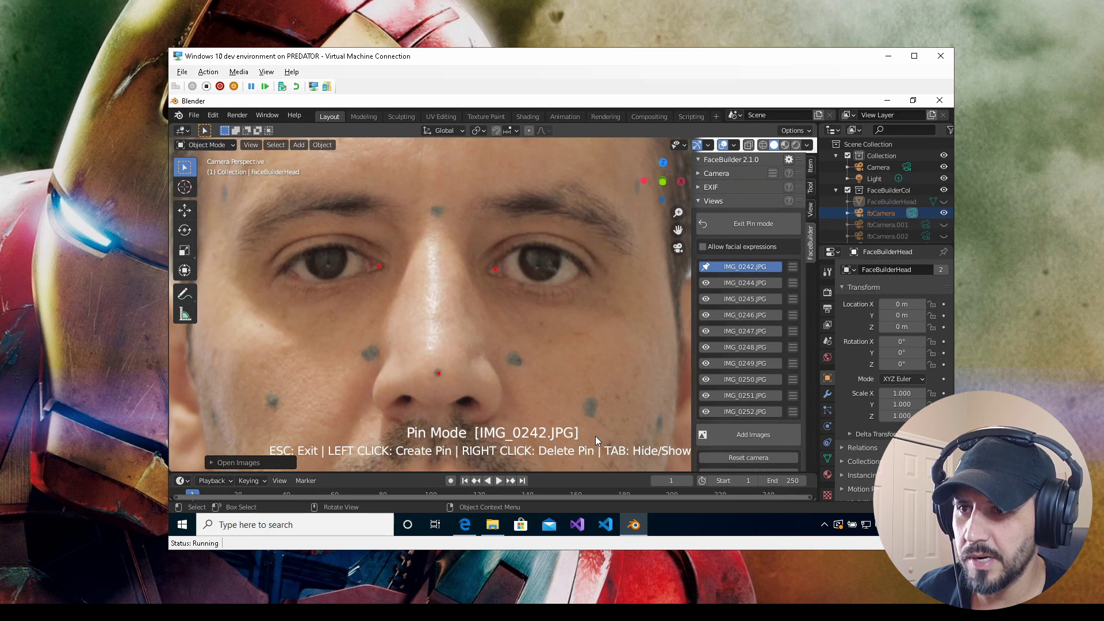
key(Tab)
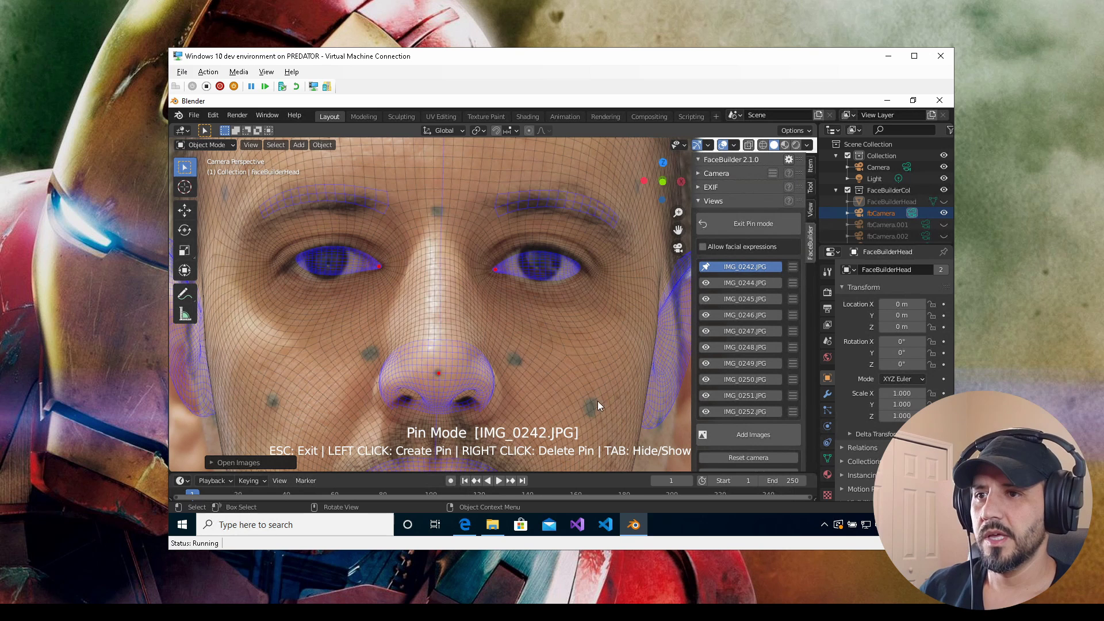
key(Tab)
scroll(568, 375, down, 2)
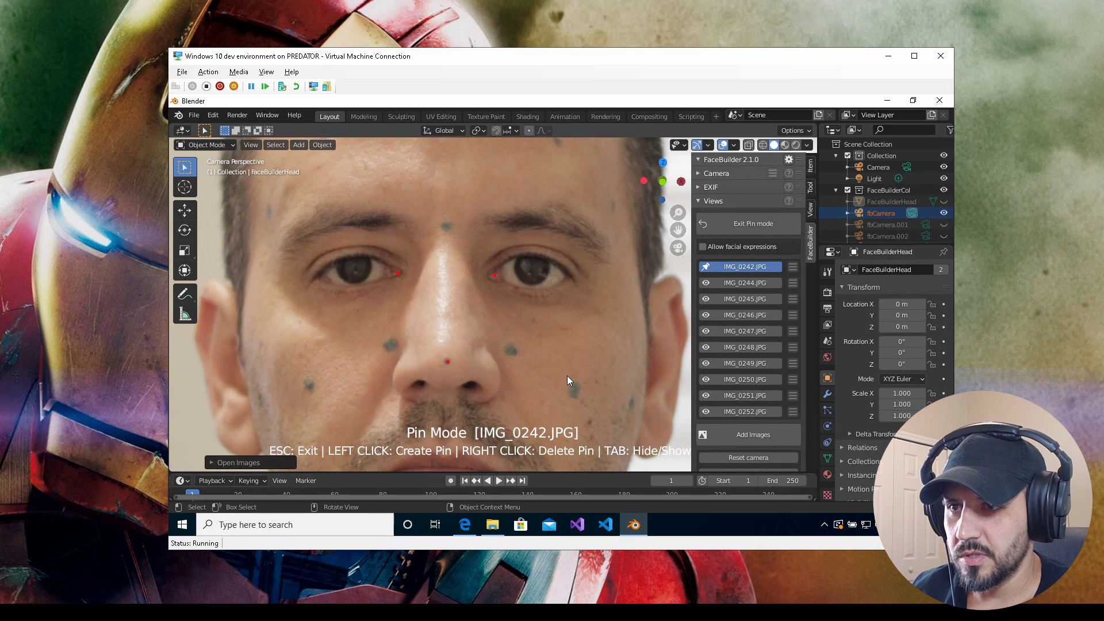
scroll(567, 375, down, 1)
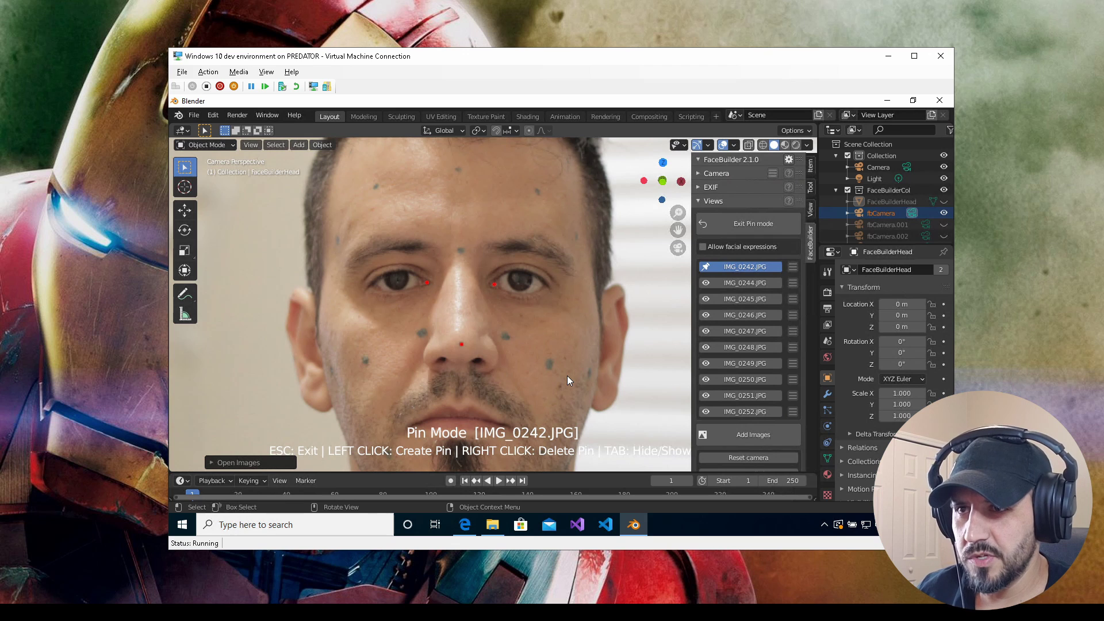
scroll(567, 375, down, 1)
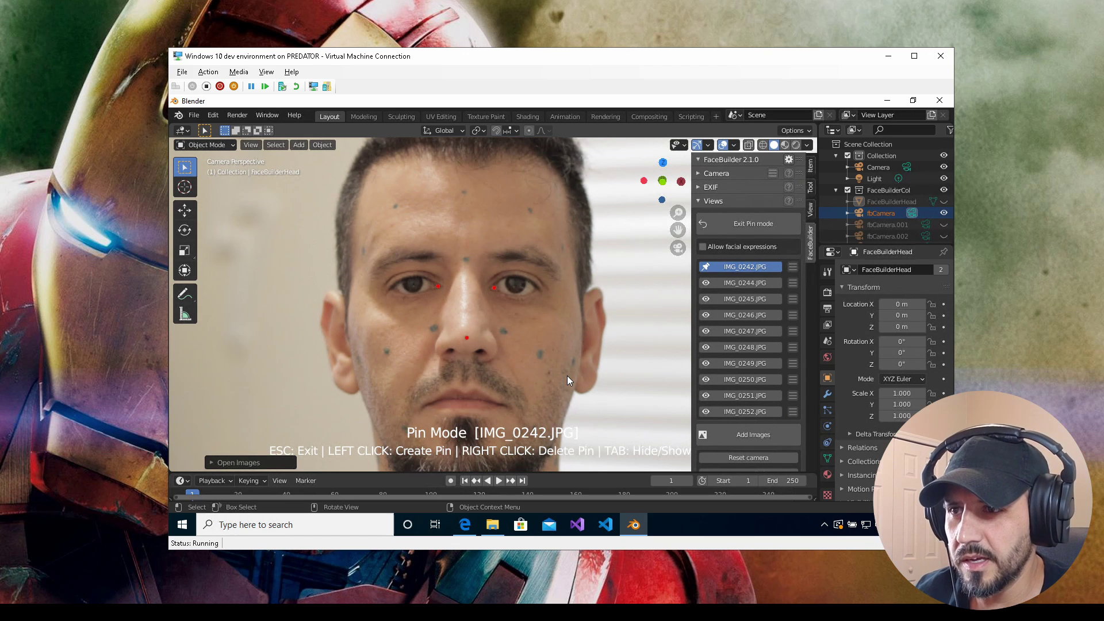
key(Tab)
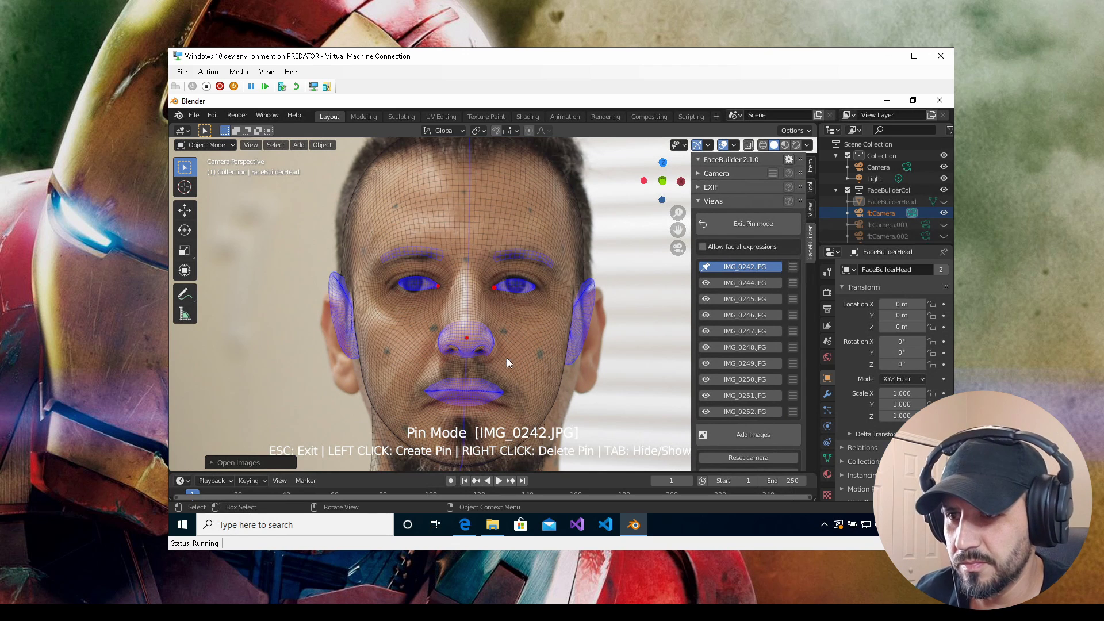
Zoom into the mouth and pin the mesh lip corner onto the photo's mouth corner
shift+middle_drag(505, 364, 457, 321)
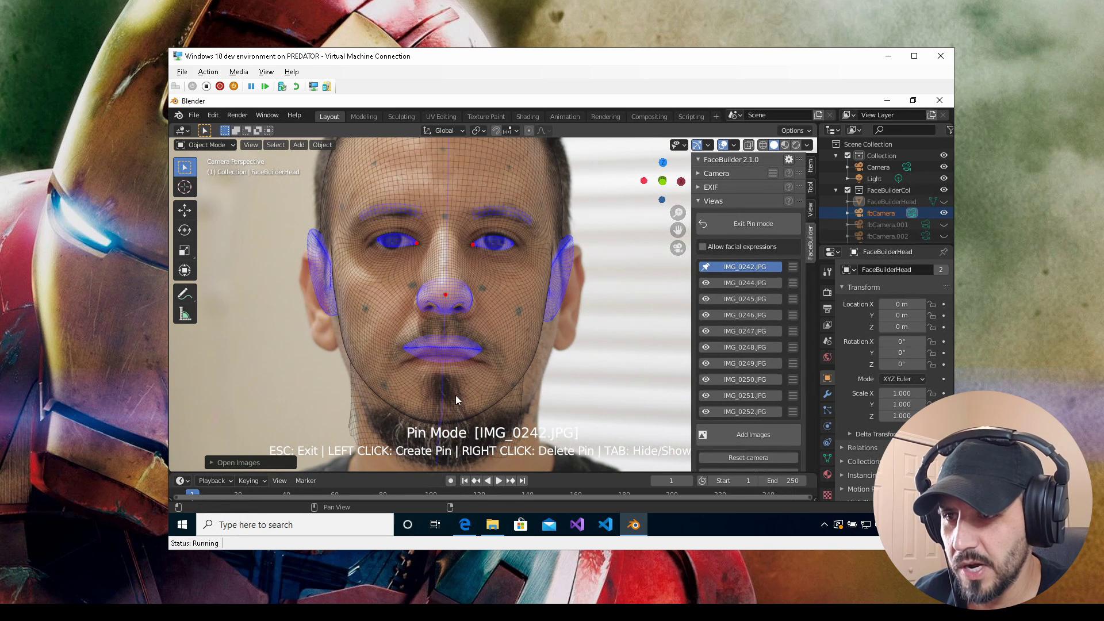
shift+middle_drag(442, 328, 459, 357)
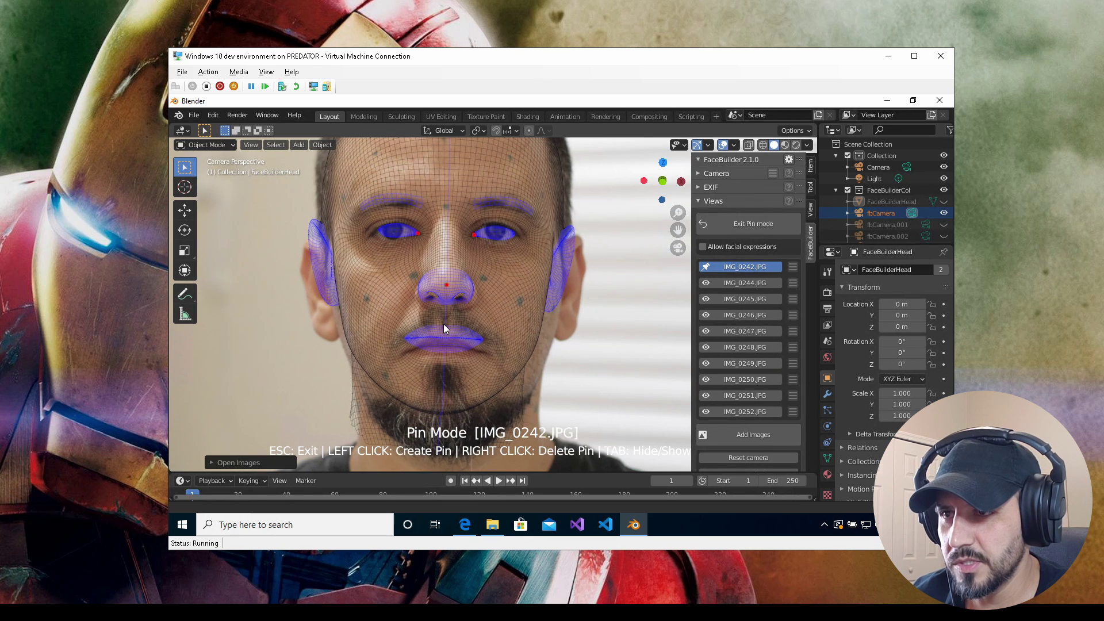
scroll(457, 357, up, 3)
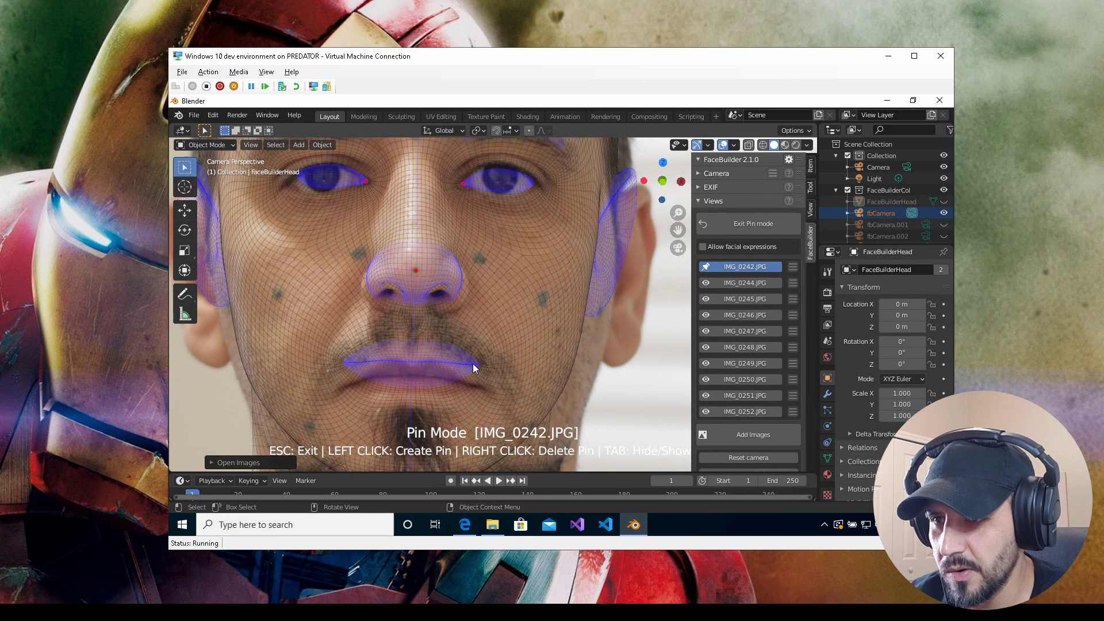
scroll(488, 385, up, 2)
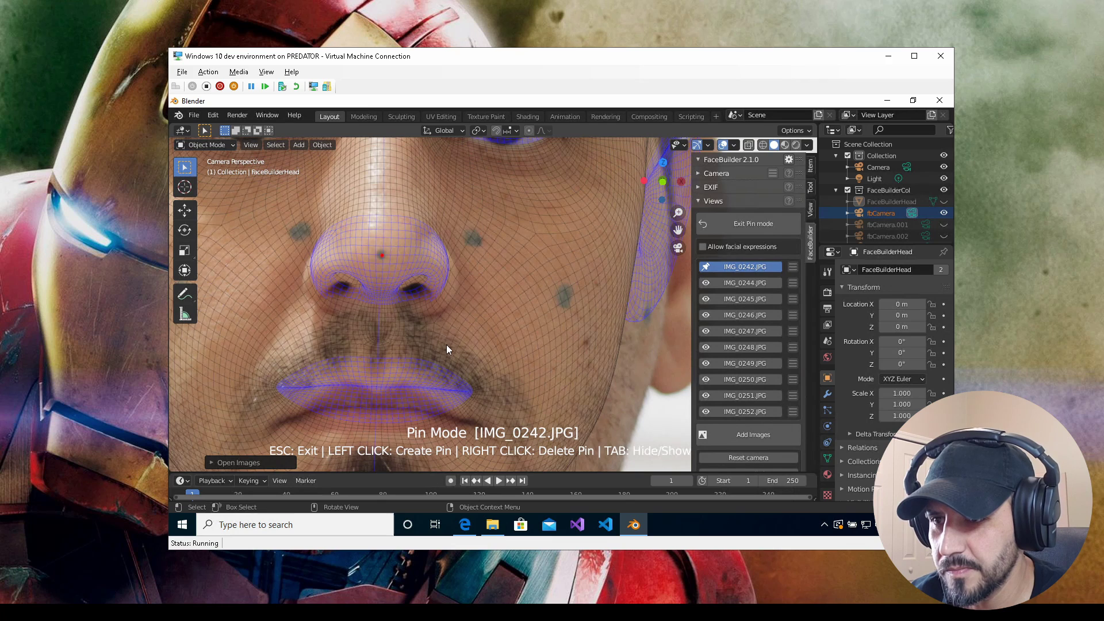
shift+scroll(446, 319, down, 3)
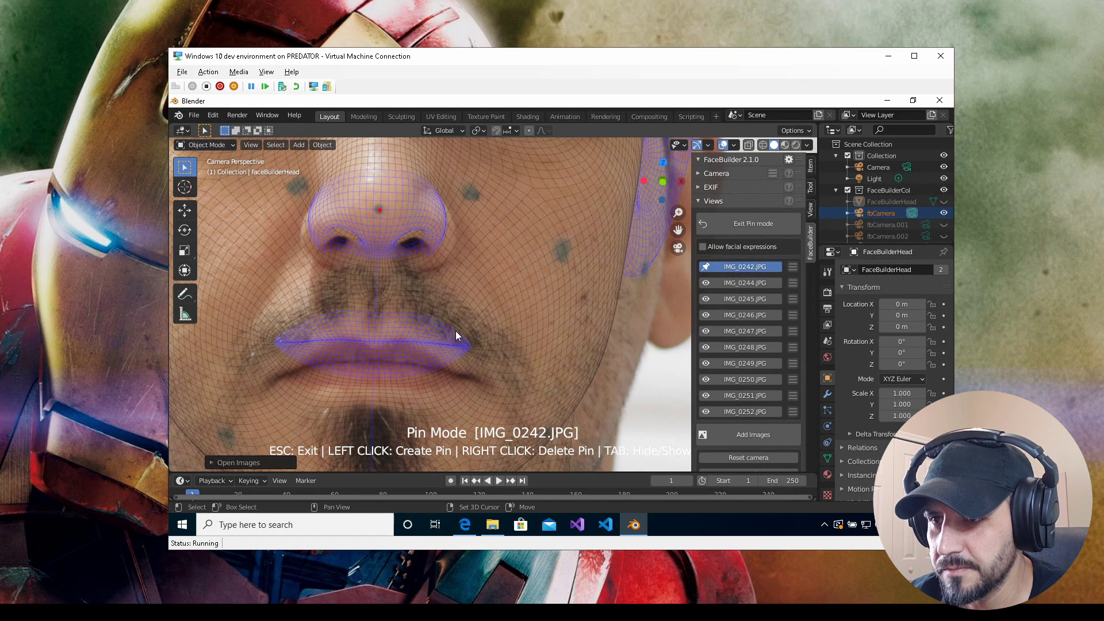
scroll(451, 385, up, 2)
scroll(452, 387, up, 1)
scroll(465, 339, up, 1)
scroll(468, 332, up, 1)
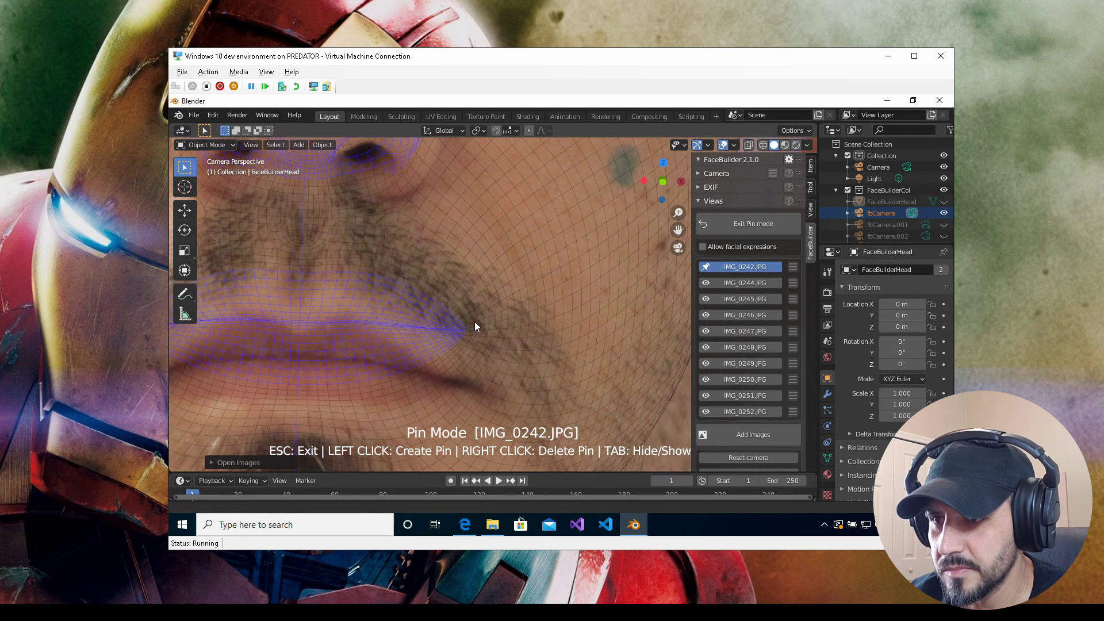
scroll(483, 317, down, 1)
scroll(505, 298, up, 2)
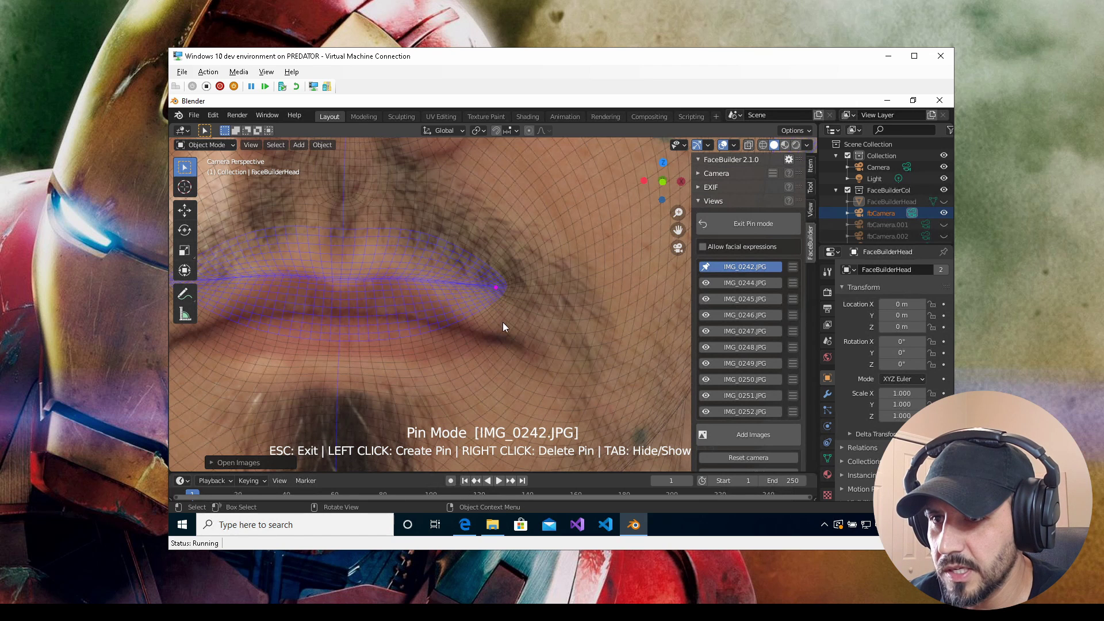
drag(503, 327, 509, 342)
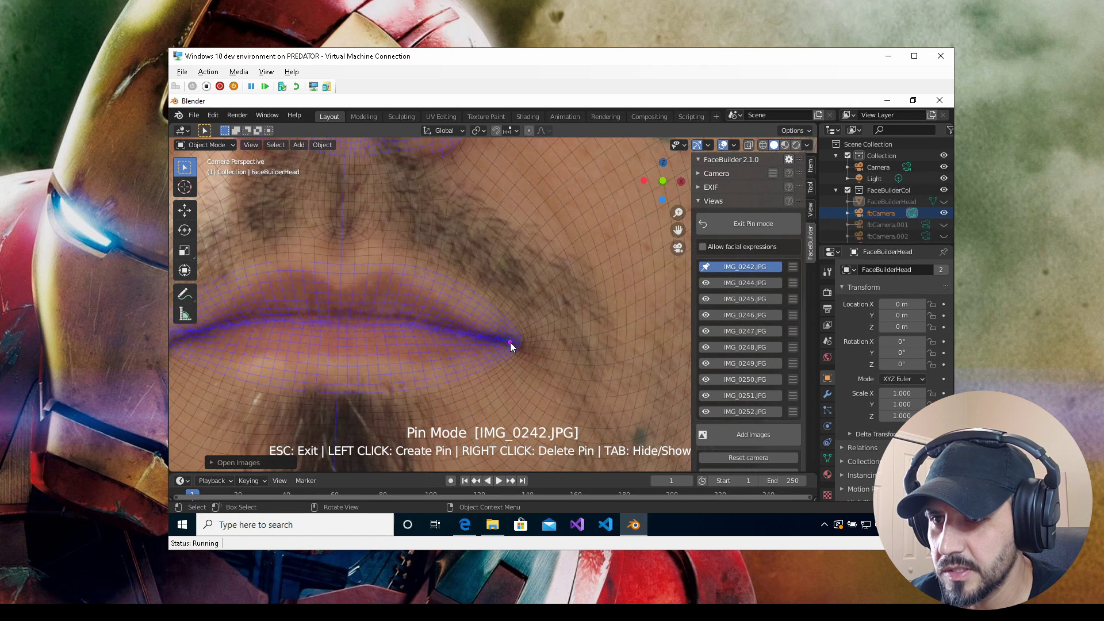
Zoom back out to view the whole face with the pinned lips
scroll(365, 351, down, 3)
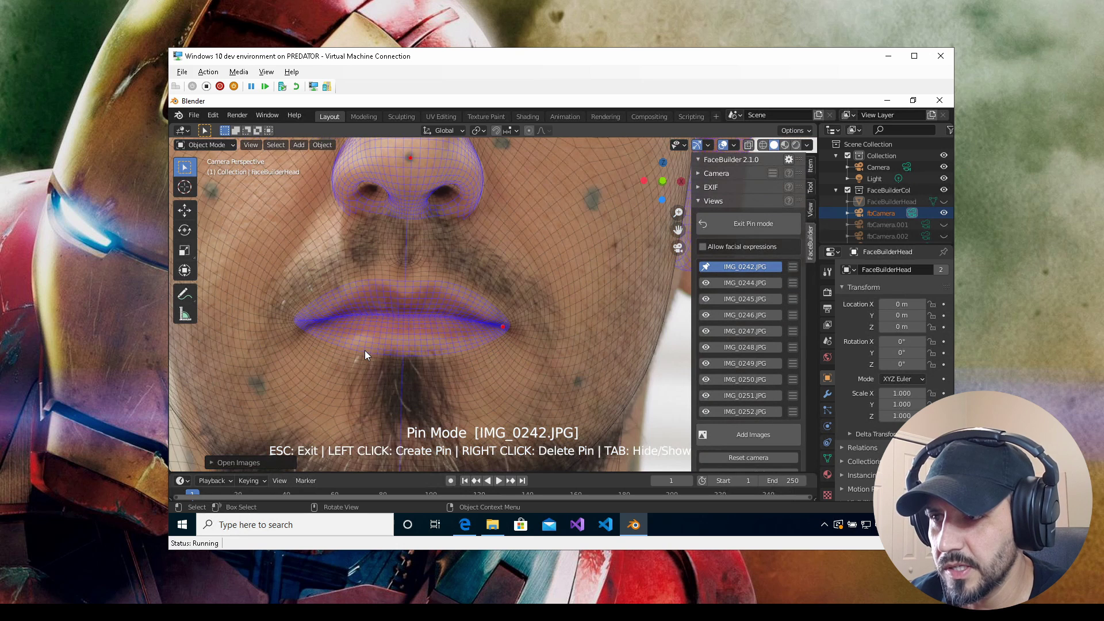
scroll(363, 355, down, 2)
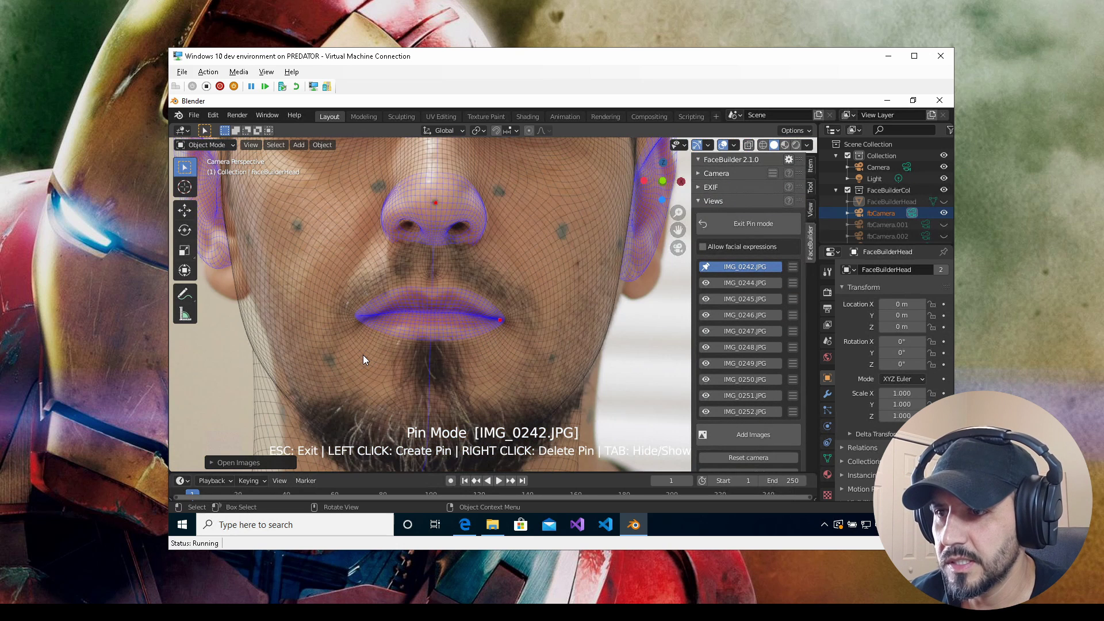
scroll(363, 354, down, 2)
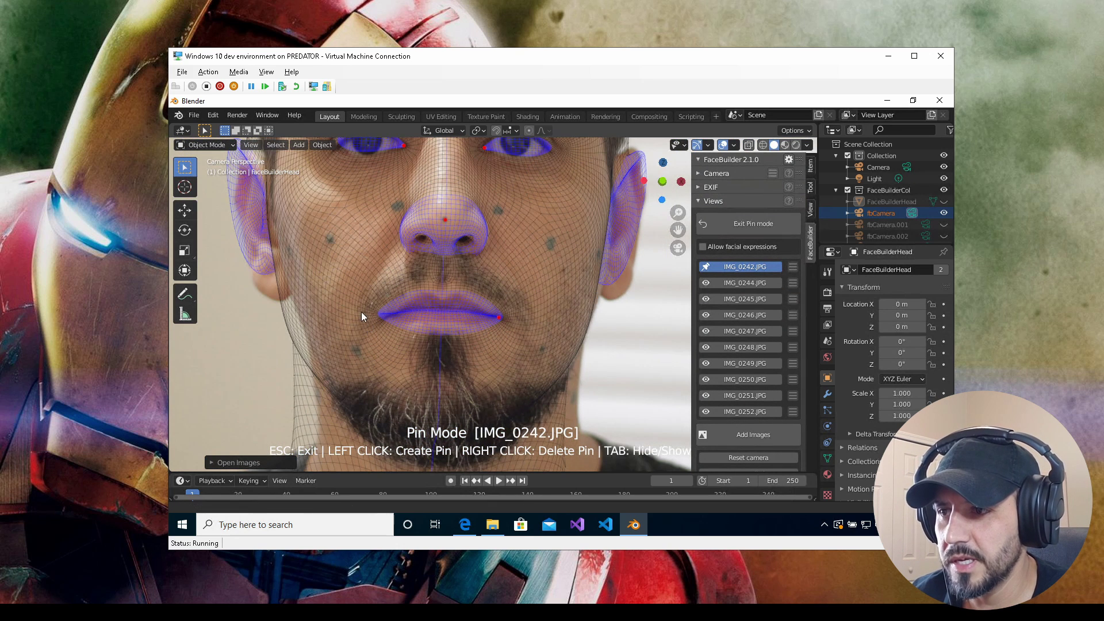
scroll(353, 300, up, 1)
scroll(349, 298, up, 1)
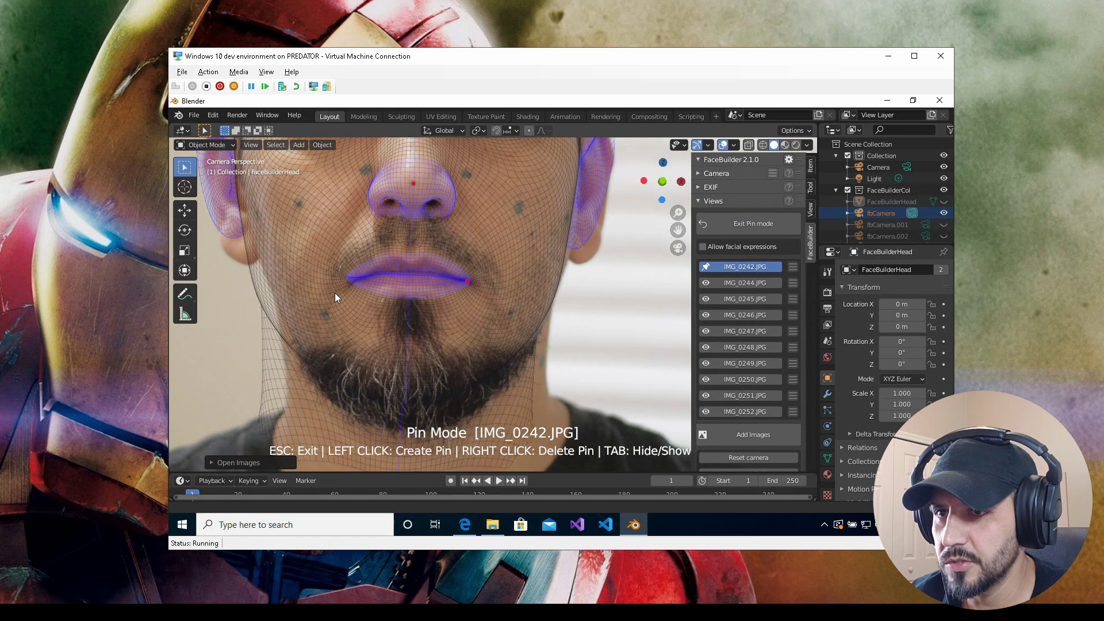
scroll(335, 293, down, 1)
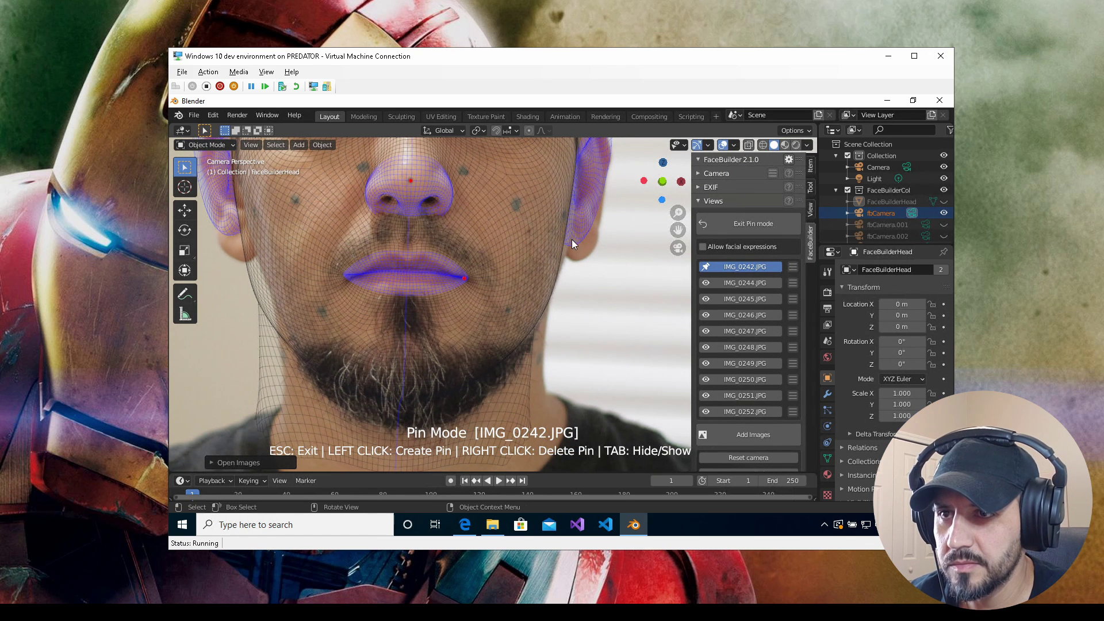
Pin the mesh ear lobes onto both earlobes in the photo
drag(578, 250, 581, 254)
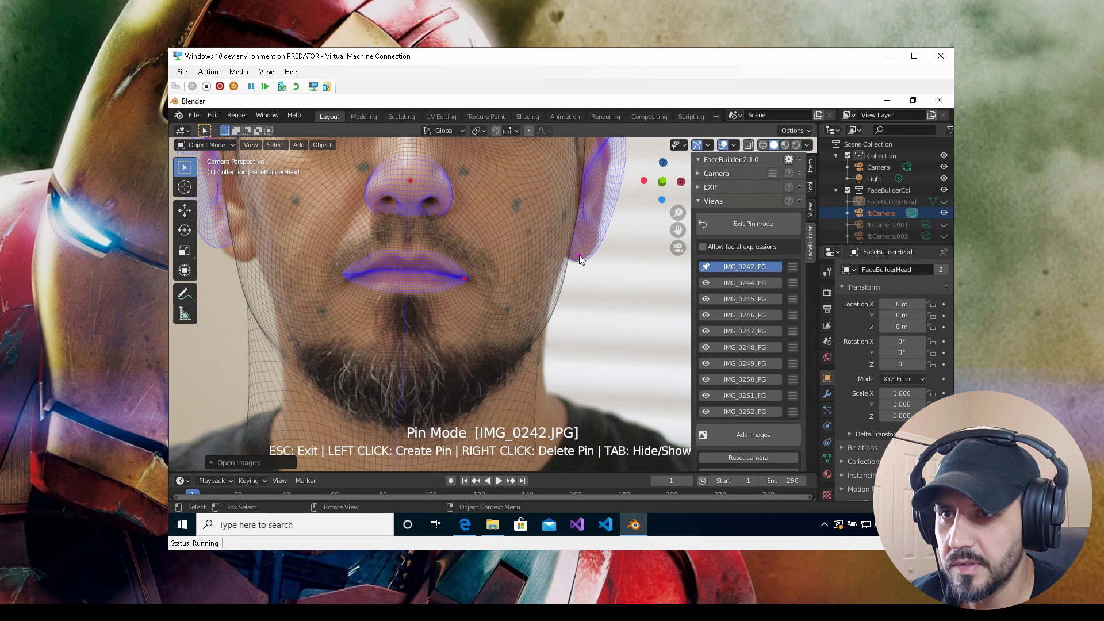
click(578, 254)
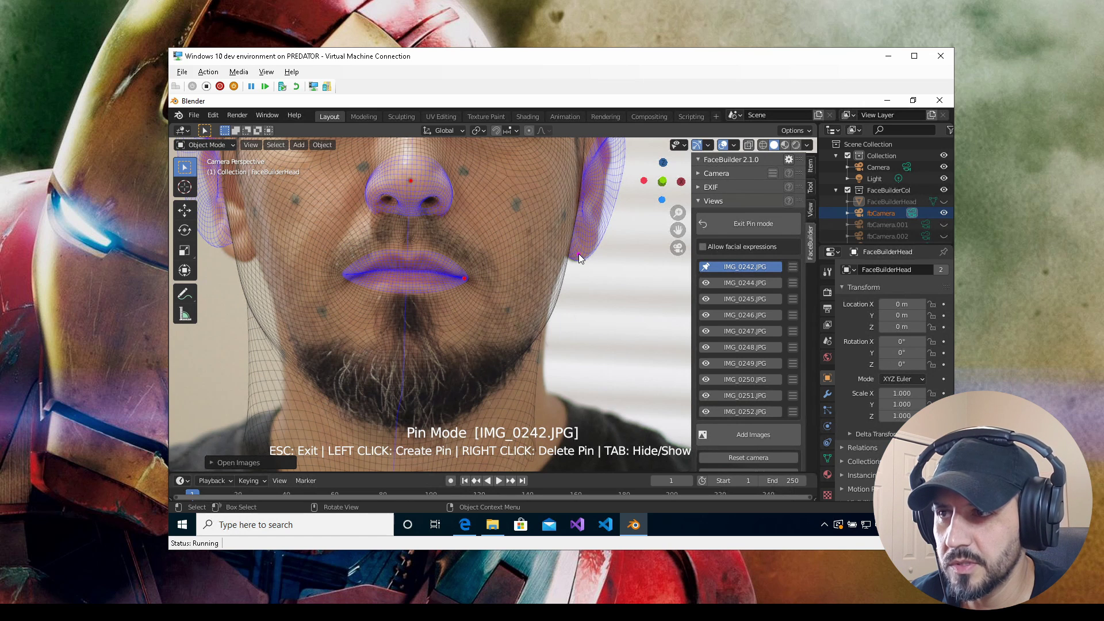
click(220, 244)
drag(238, 254, 244, 257)
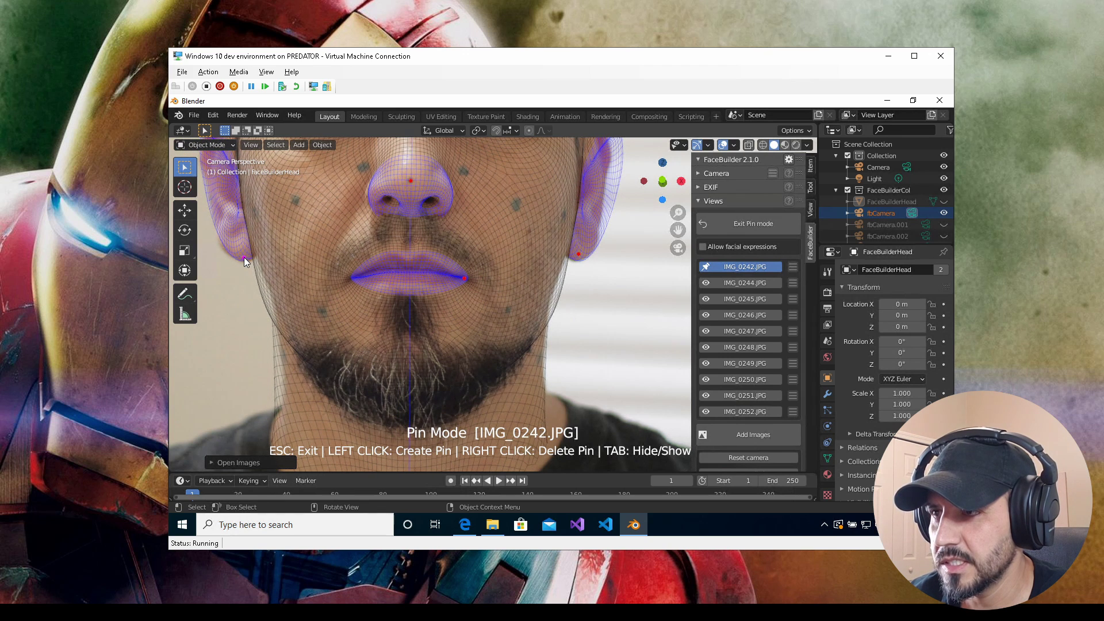
Pin the top of the left ear, delete the stray right ear-top pin, and zoom out
shift+middle_drag(427, 319, 443, 342)
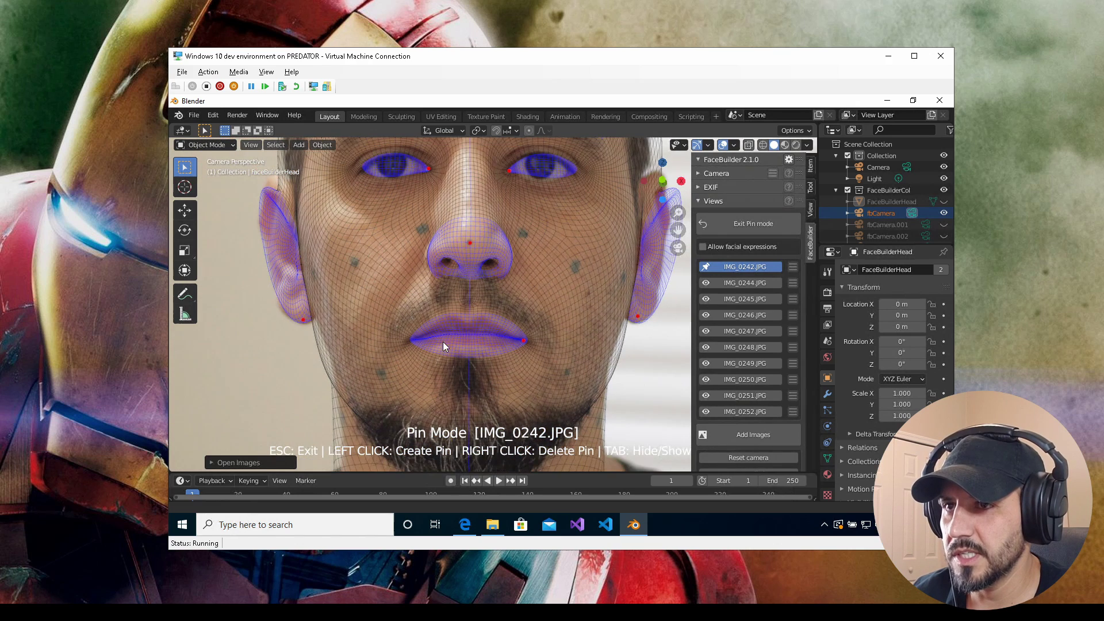
scroll(443, 341, down, 1)
scroll(427, 352, down, 1)
scroll(405, 379, down, 1)
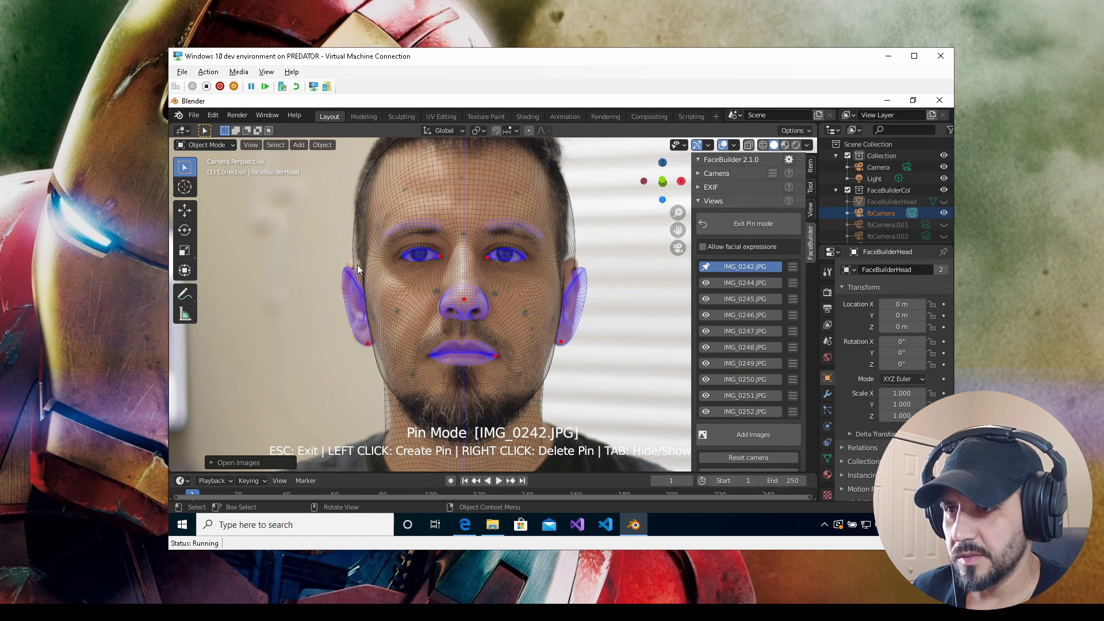
scroll(361, 265, up, 3)
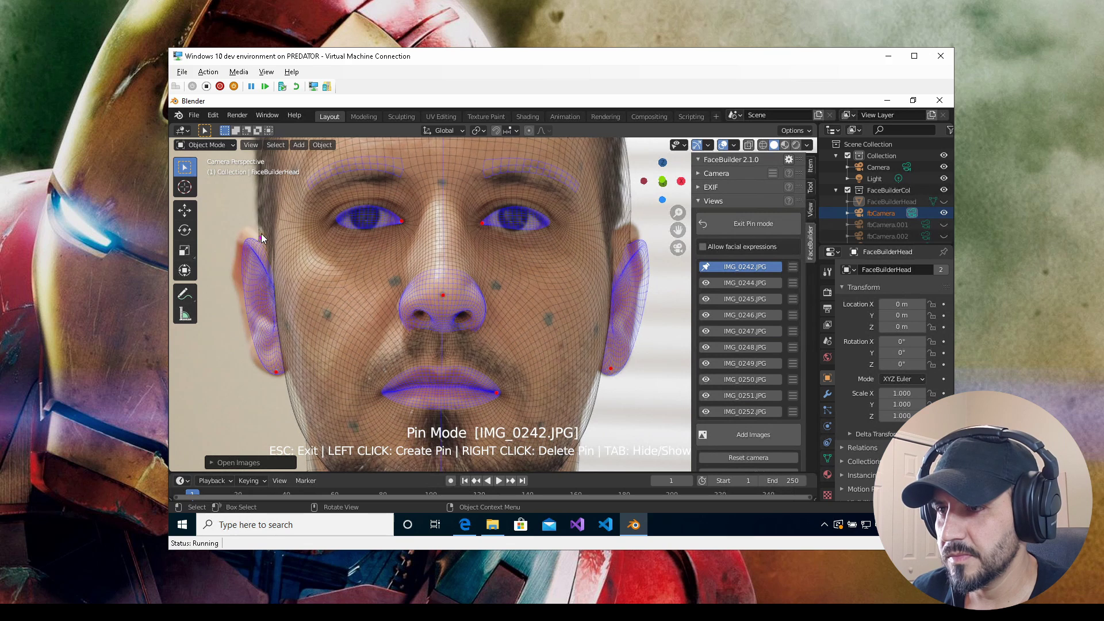
click(260, 230)
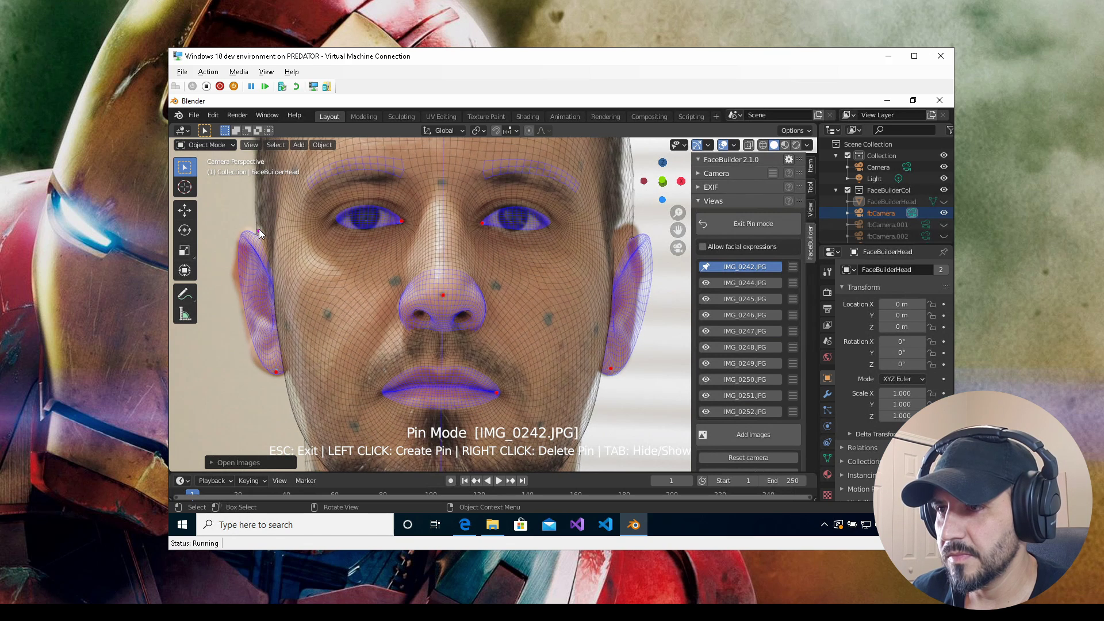
right_click(620, 231)
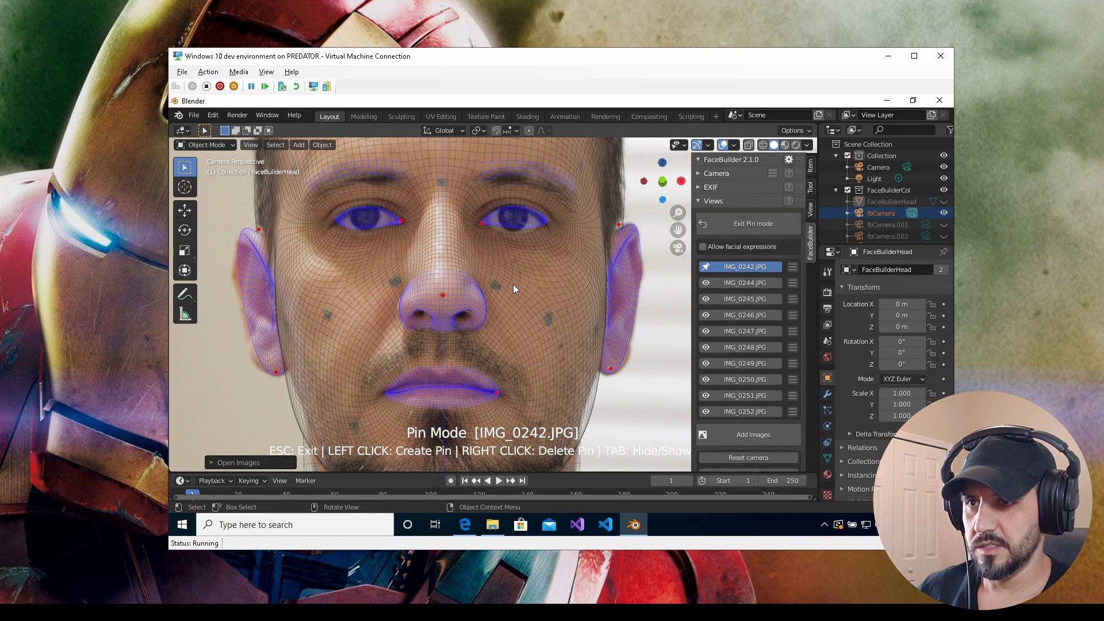
scroll(513, 285, down, 2)
scroll(513, 284, down, 2)
scroll(513, 285, down, 1)
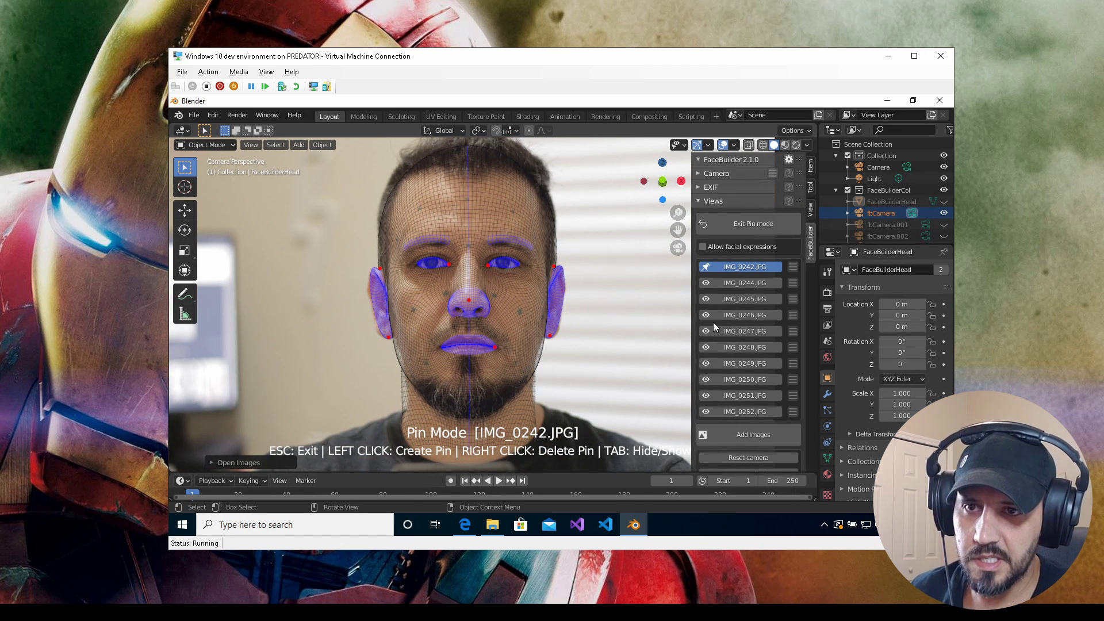
Switch to IMG_0244.JPG and pin the mesh nose and inner eye corner to the photo
click(736, 278)
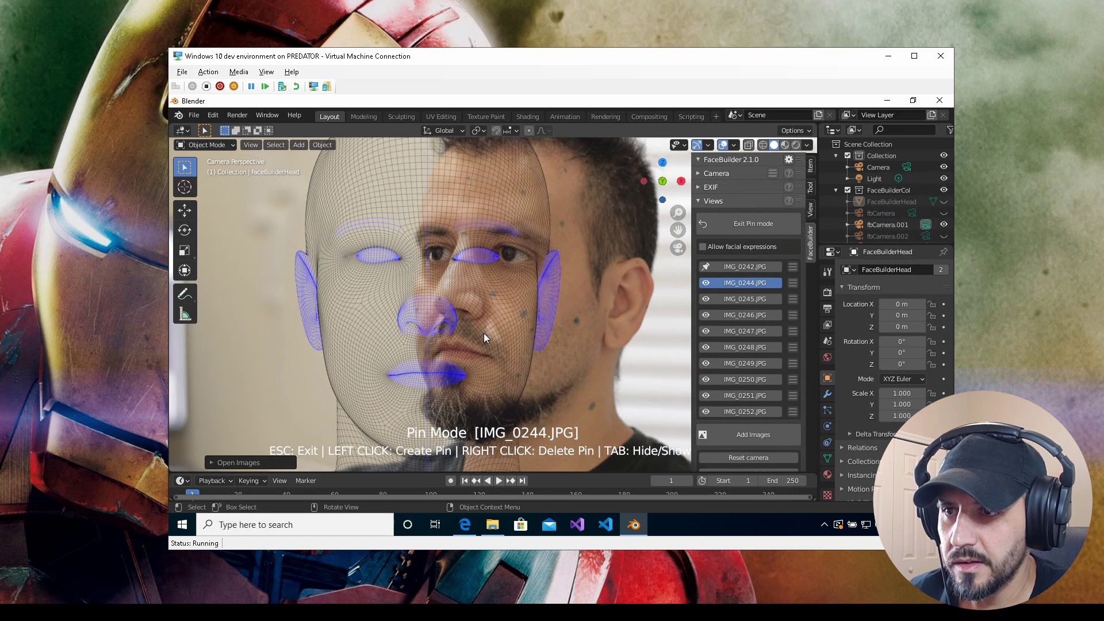
shift+middle_drag(484, 333, 437, 325)
scroll(447, 326, up, 3)
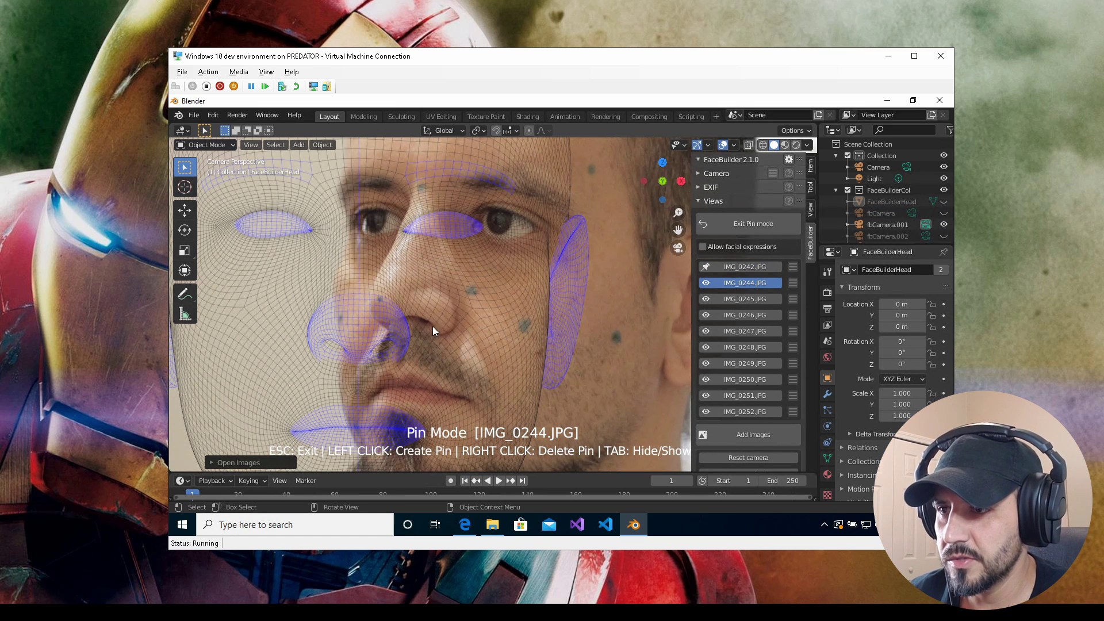
drag(358, 326, 380, 299)
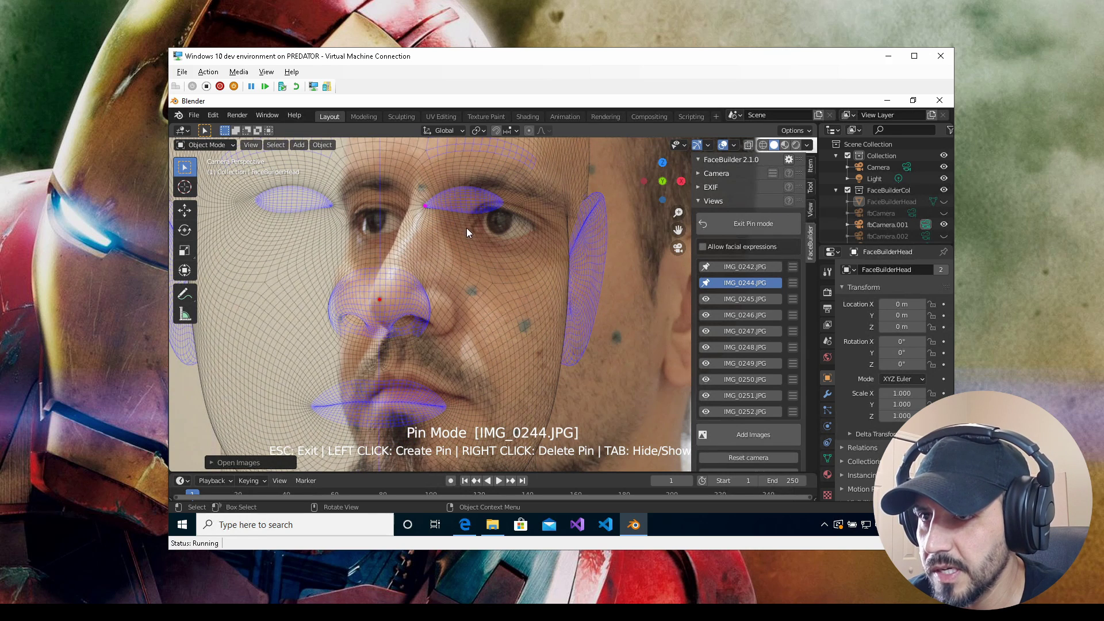
drag(467, 228, 475, 229)
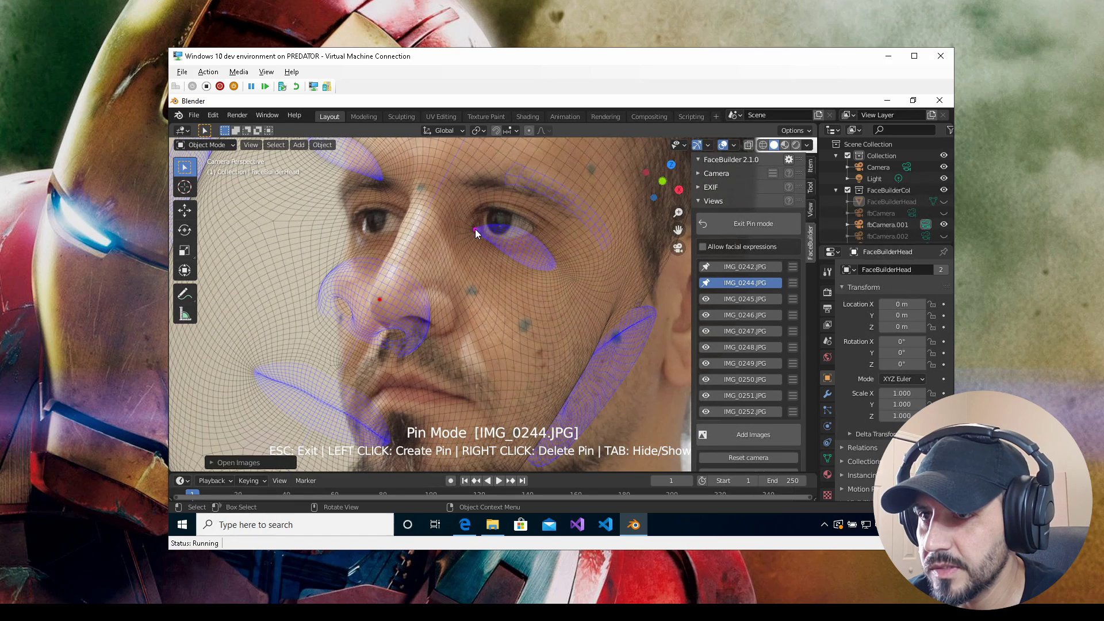
scroll(488, 288, down, 2)
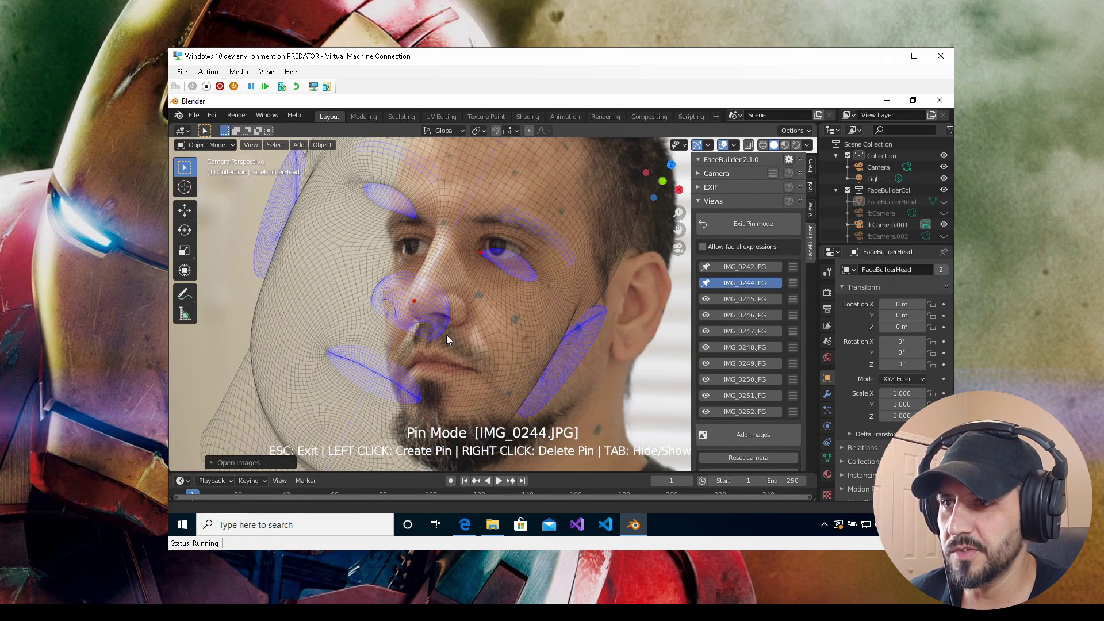
Pin the mesh ear top onto the photo's ear and fine-tune its position
shift+middle_drag(446, 335, 406, 326)
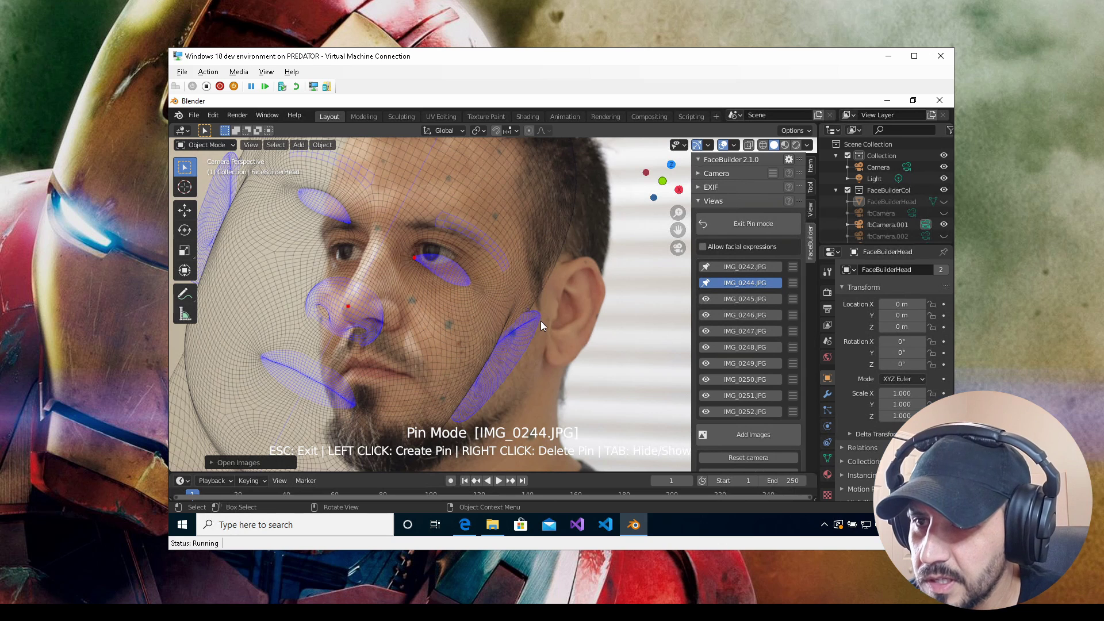
scroll(540, 321, up, 3)
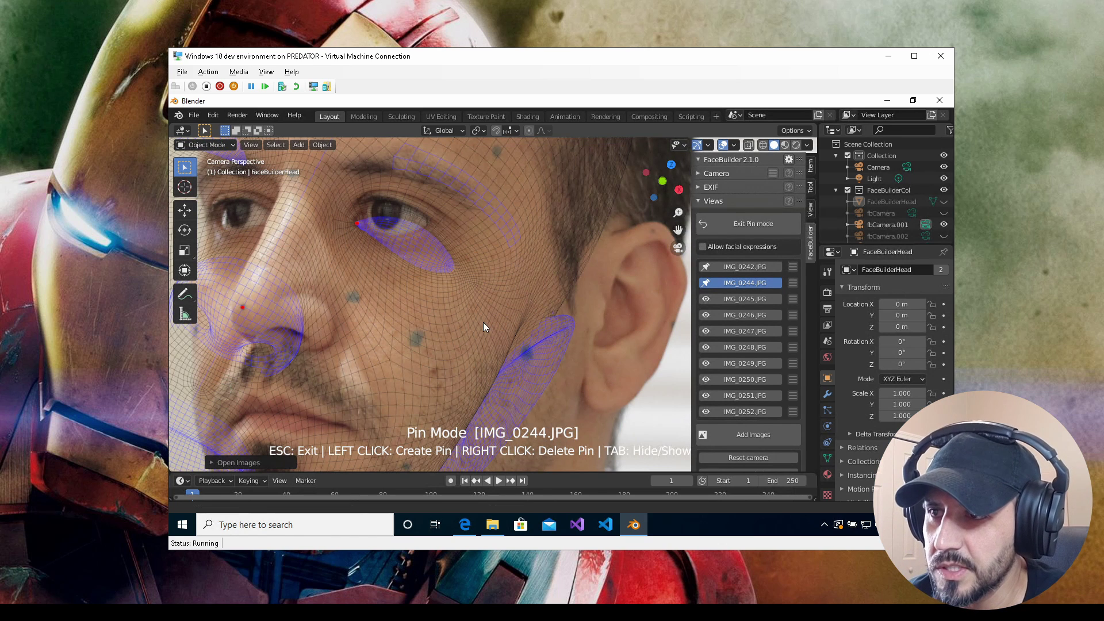
shift+middle_drag(495, 327, 474, 326)
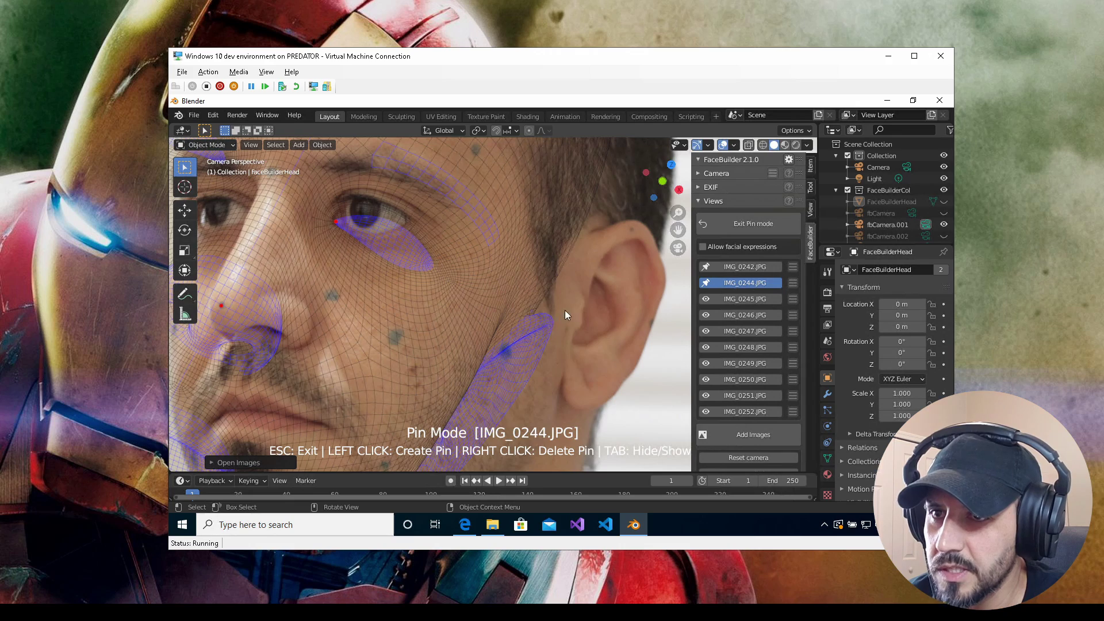
drag(565, 309, 639, 229)
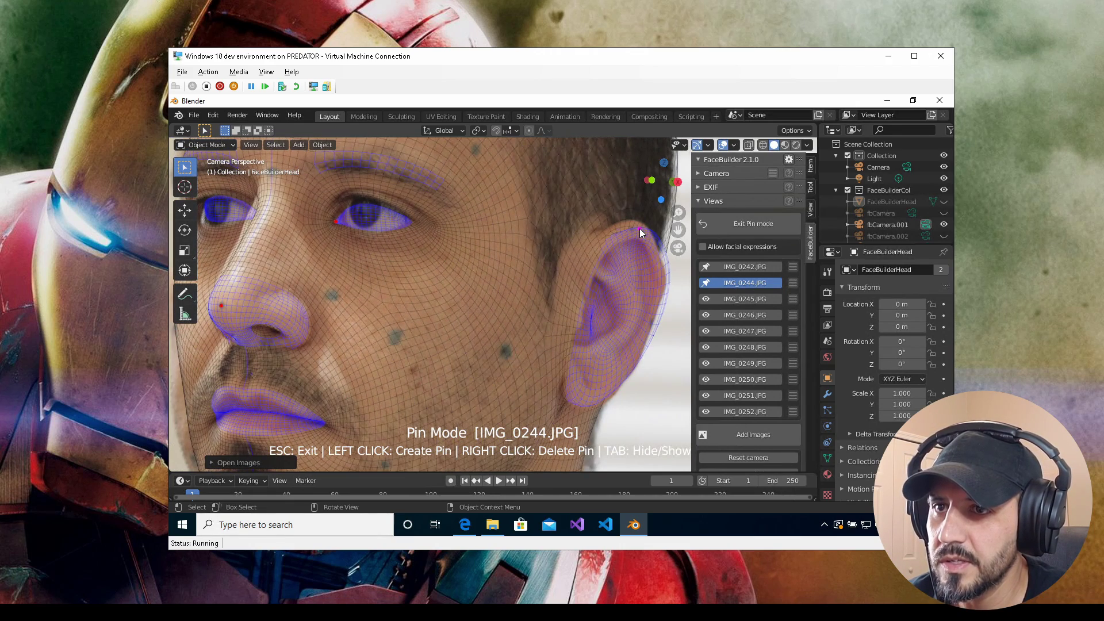
drag(639, 229, 637, 226)
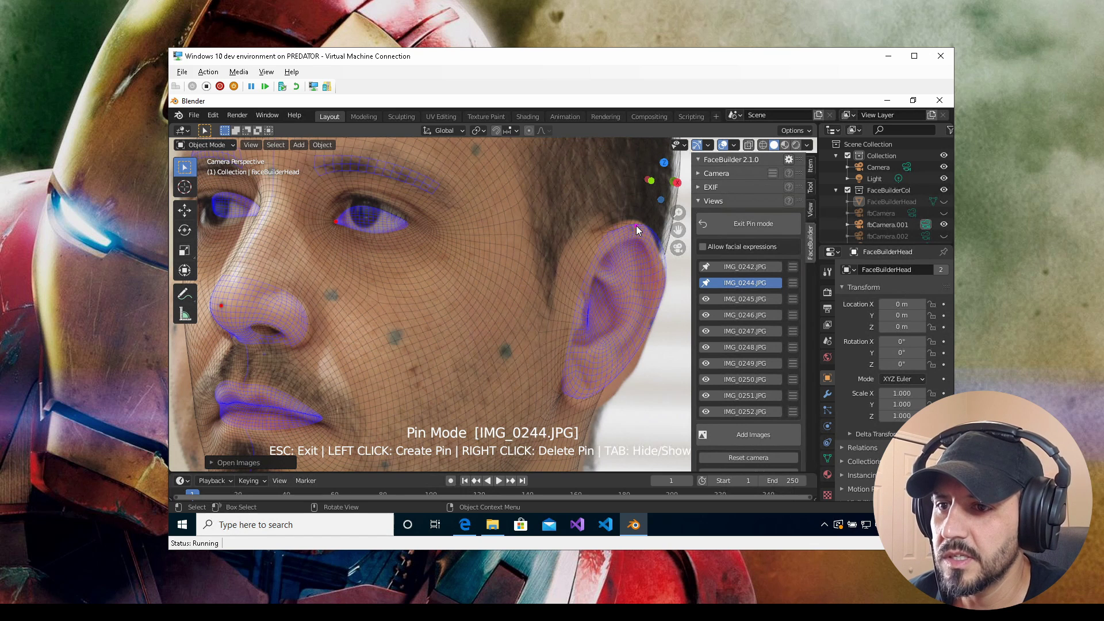
scroll(427, 296, down, 3)
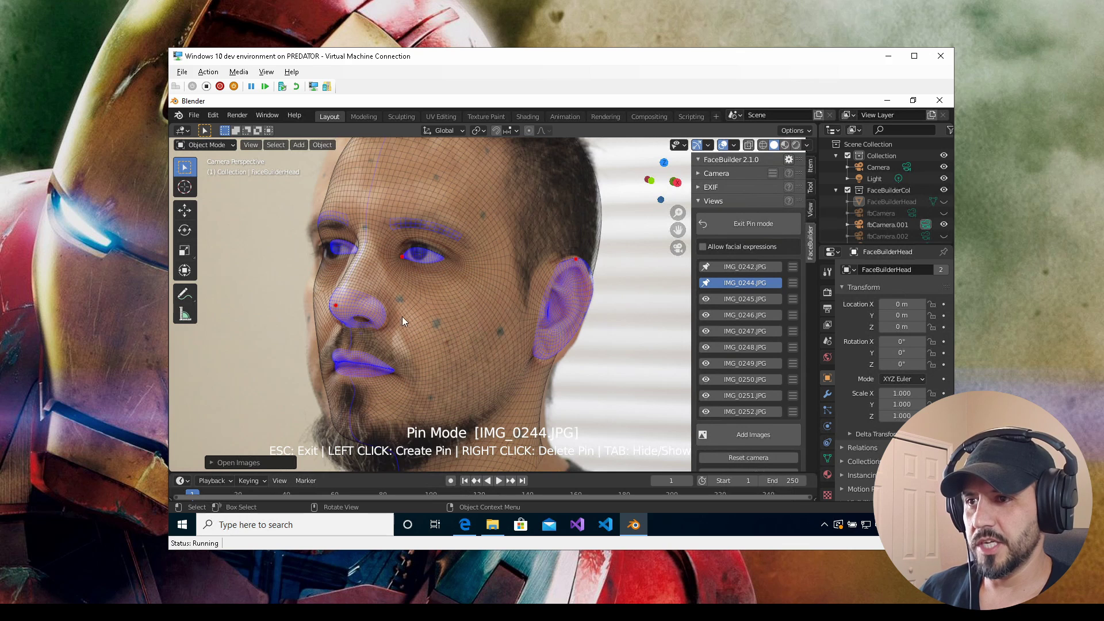
scroll(402, 317, down, 1)
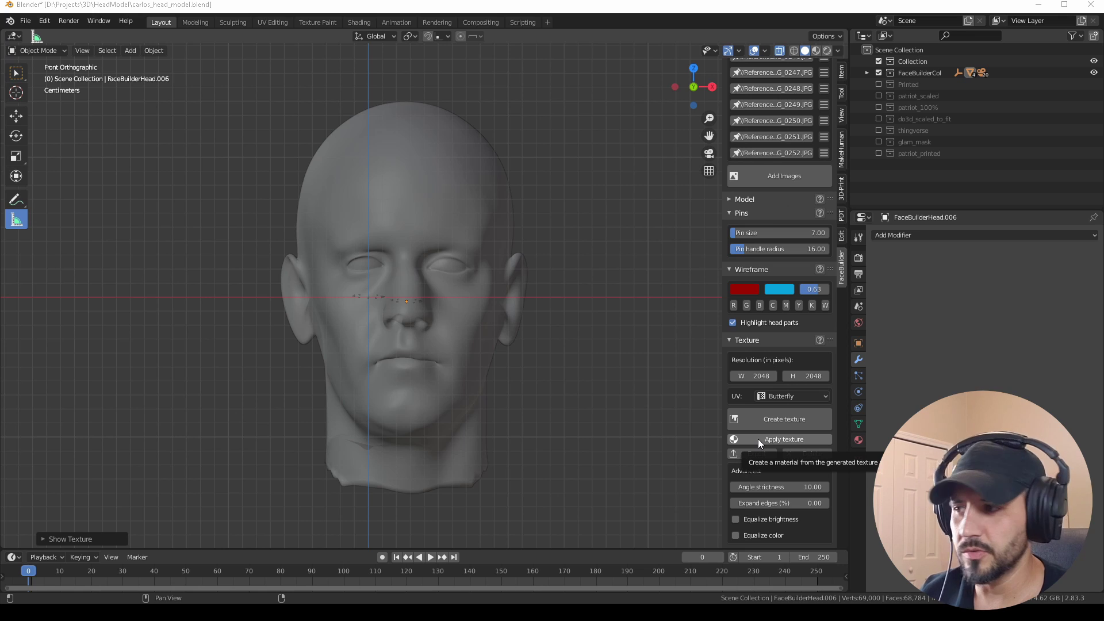
Apply the photo-based texture to the head, toggling it off once and back on
click(758, 439)
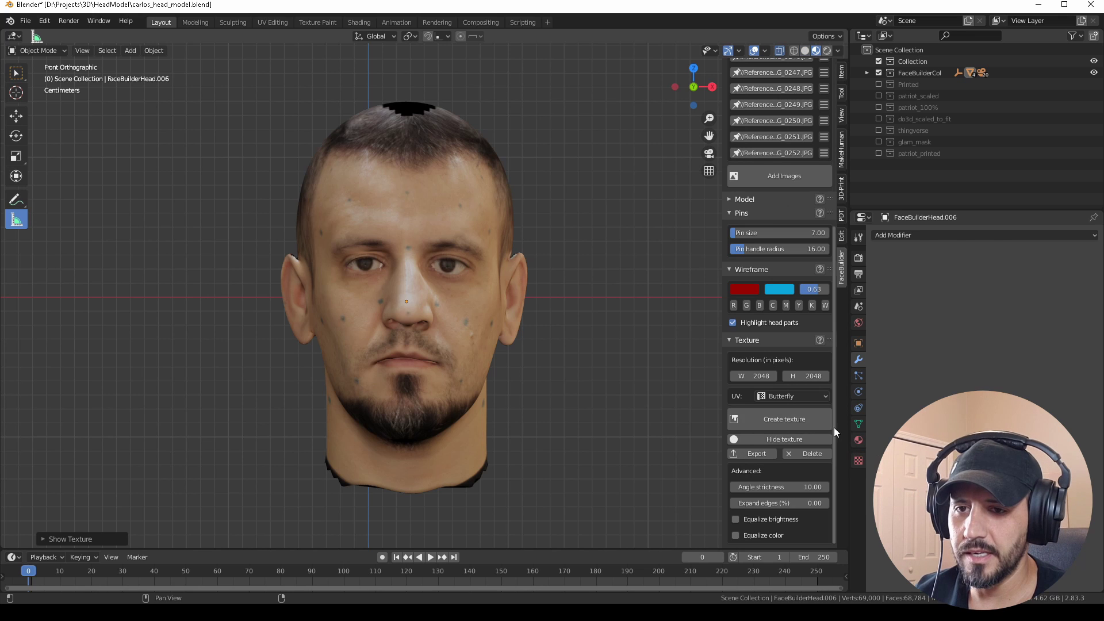
click(783, 439)
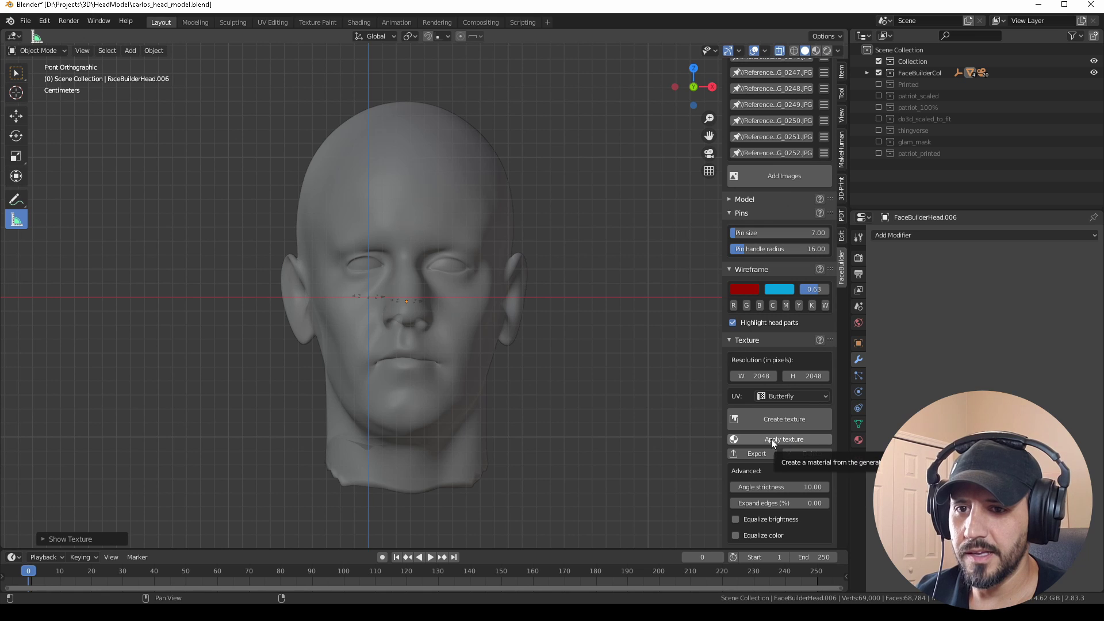
click(782, 440)
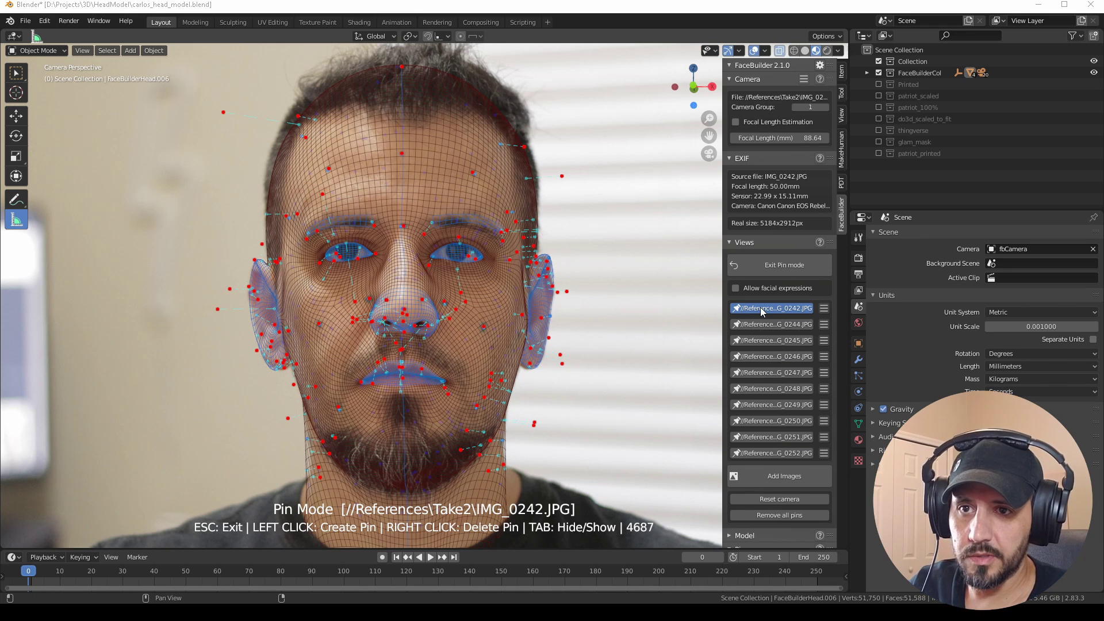
Step through the reference views IMG_0244 to IMG_0251 to check each fit
click(761, 324)
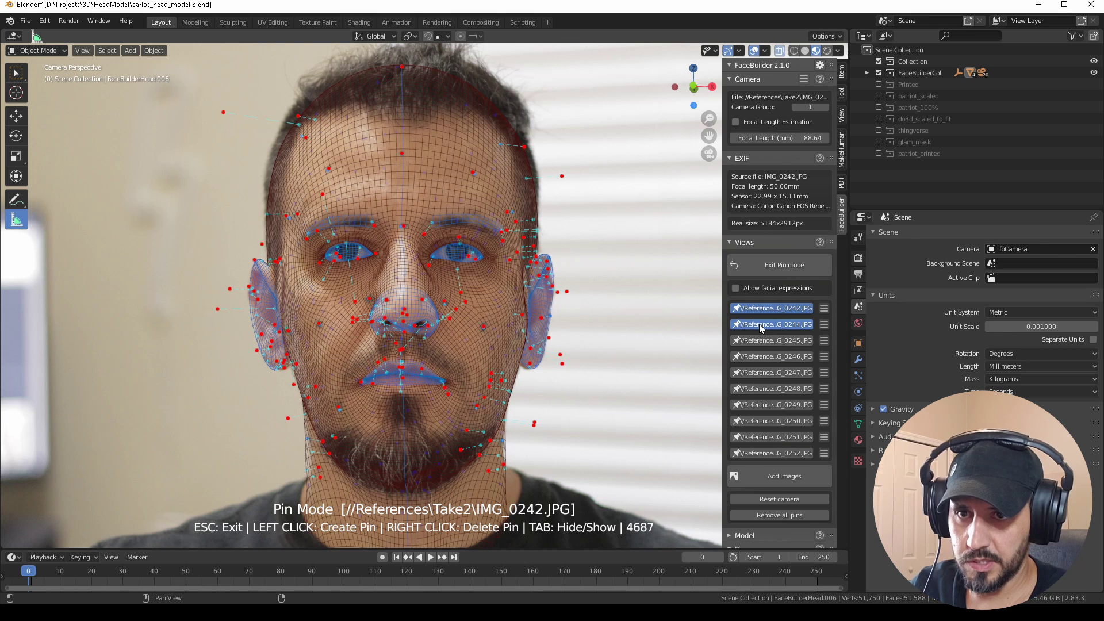
click(764, 339)
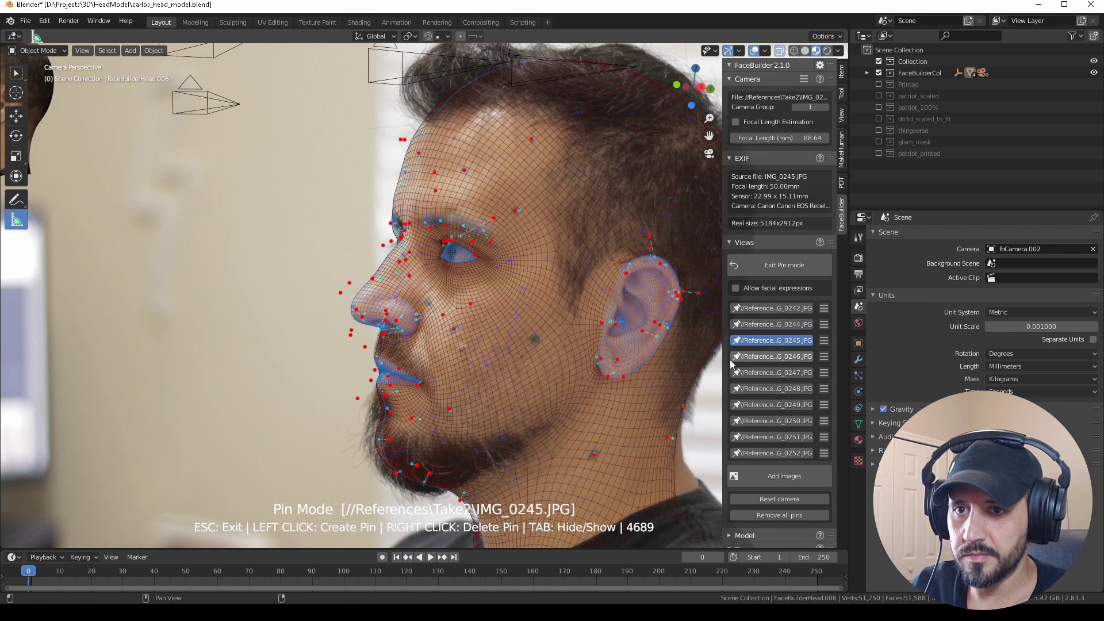
shift+middle_drag(583, 326, 474, 322)
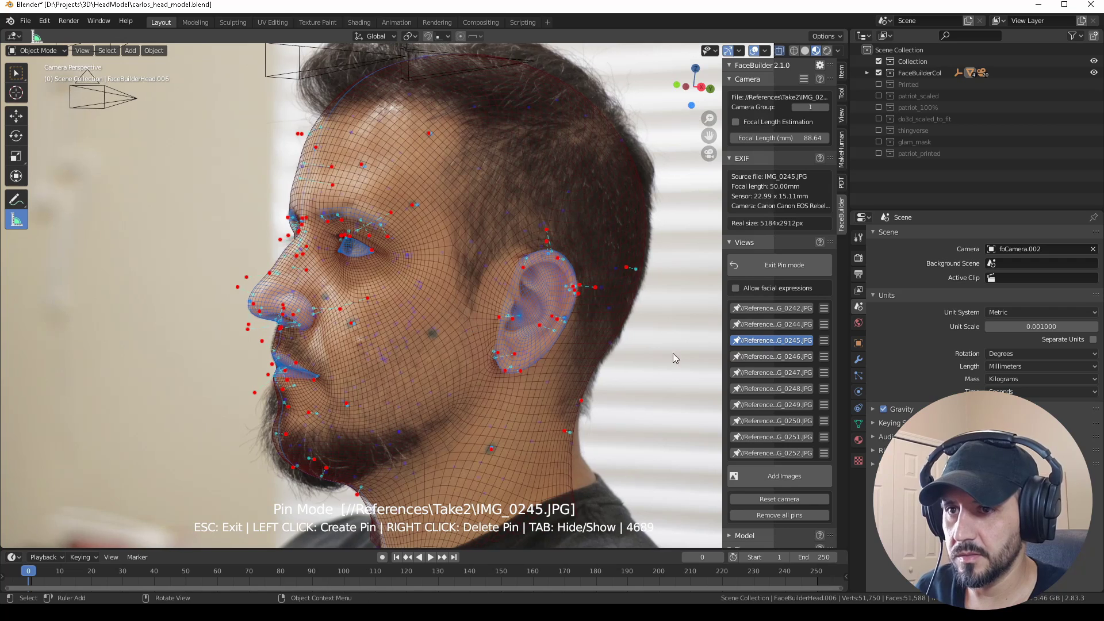
click(766, 357)
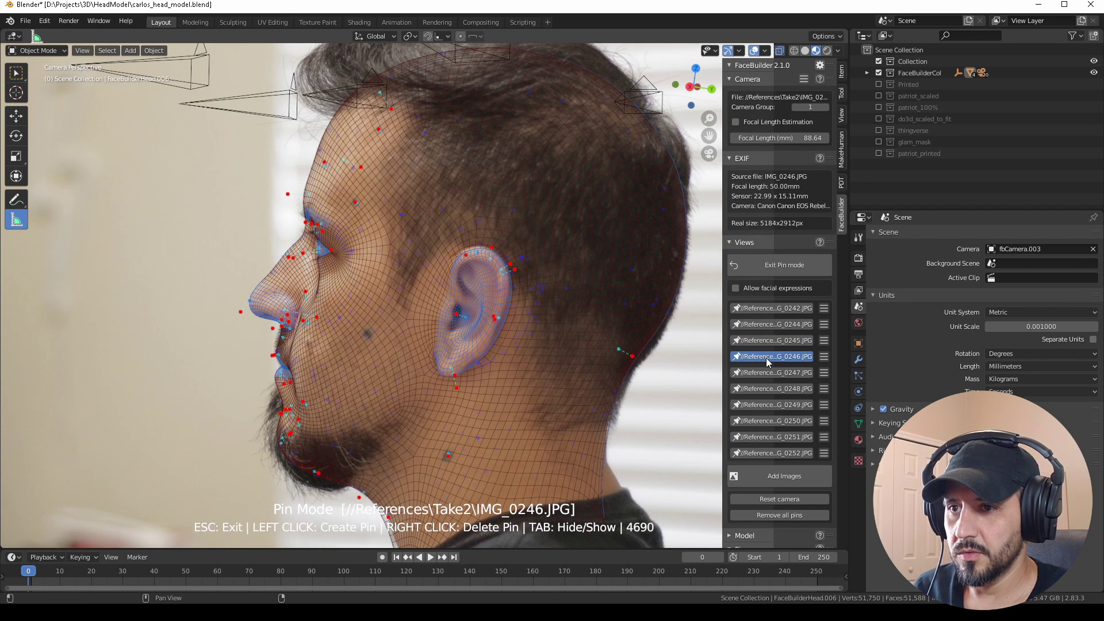
click(770, 374)
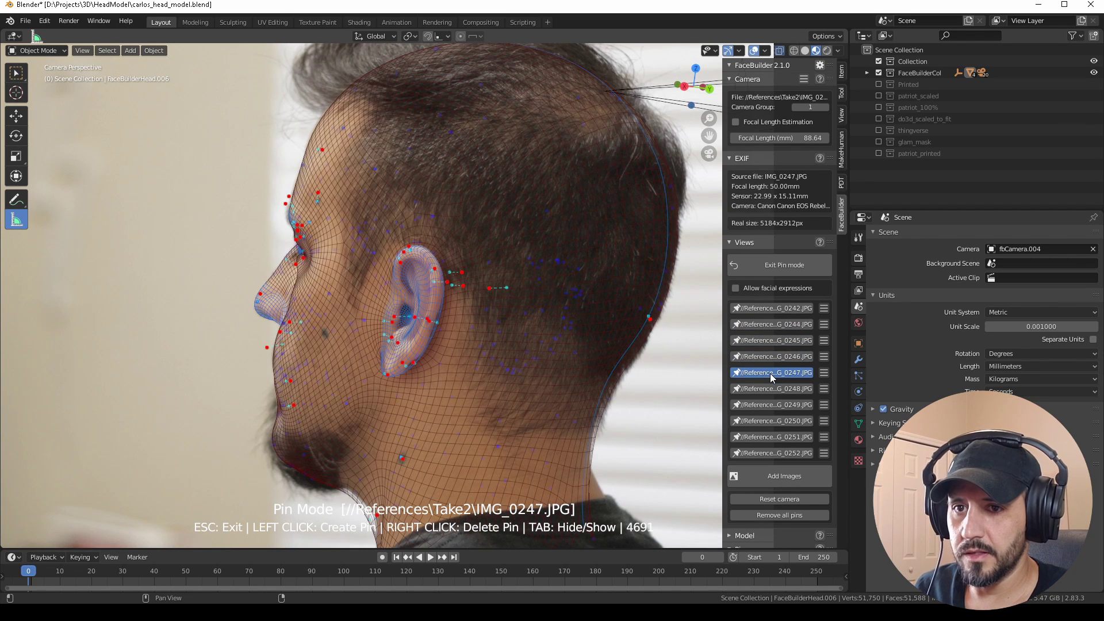
click(771, 390)
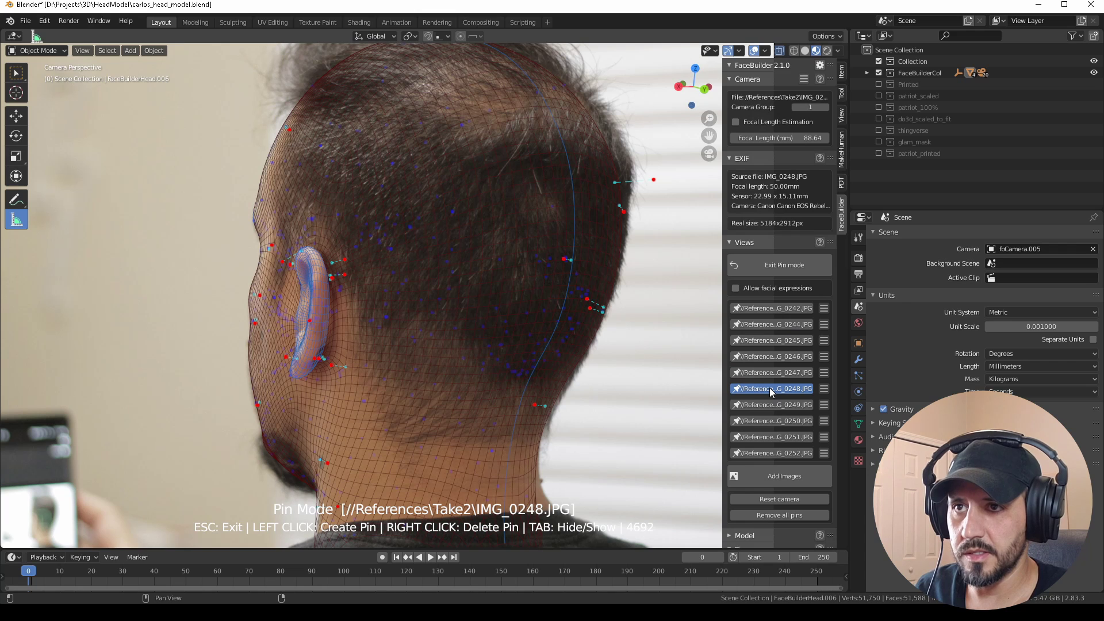
click(771, 406)
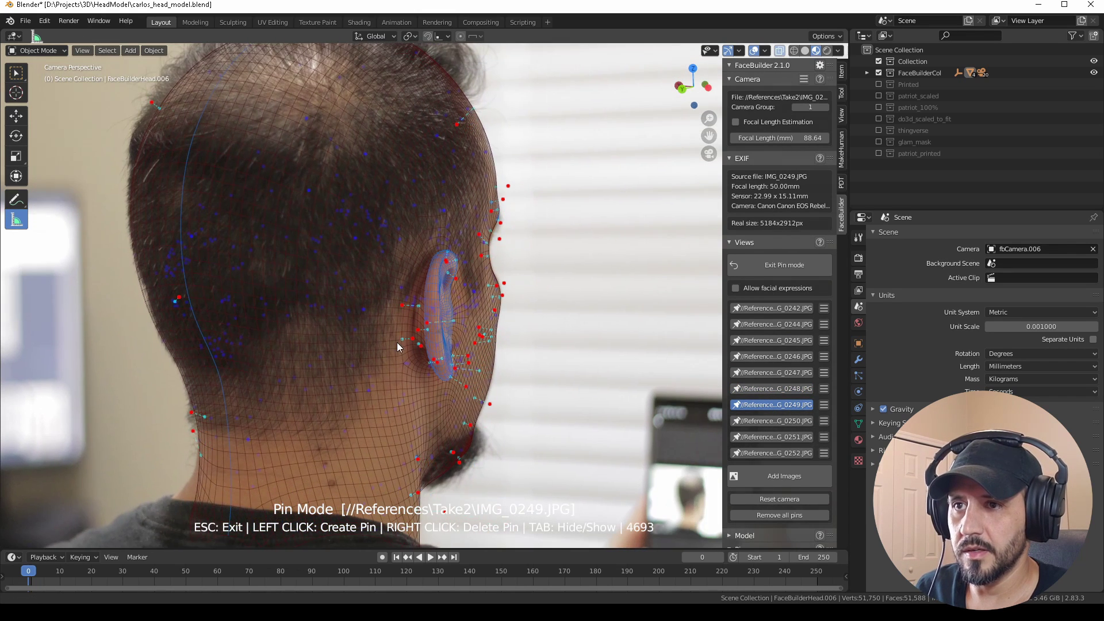
click(776, 423)
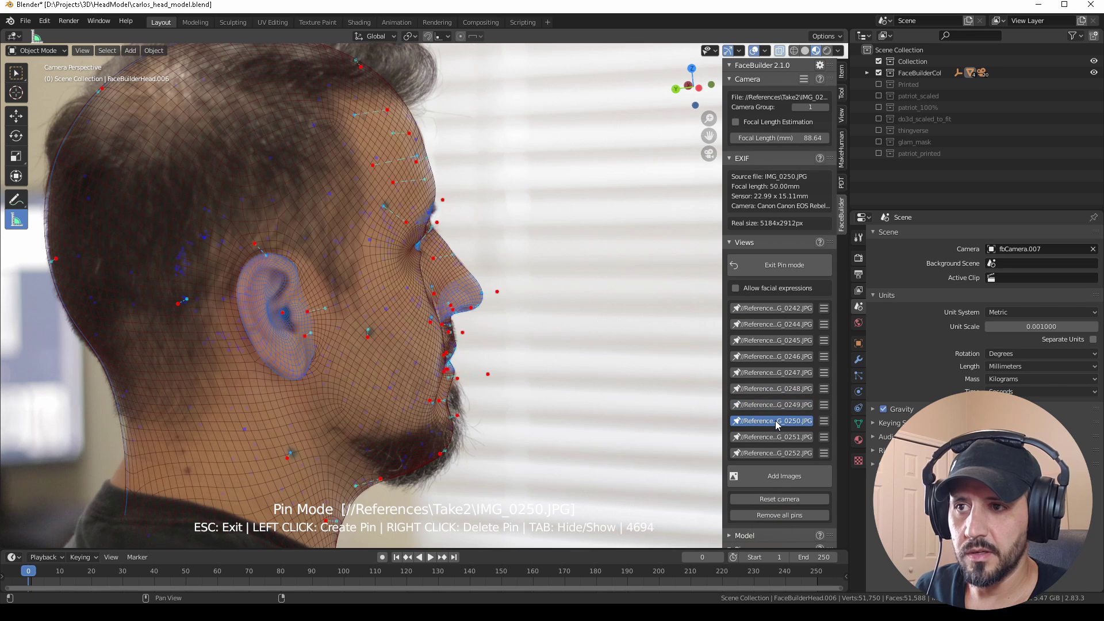
click(776, 438)
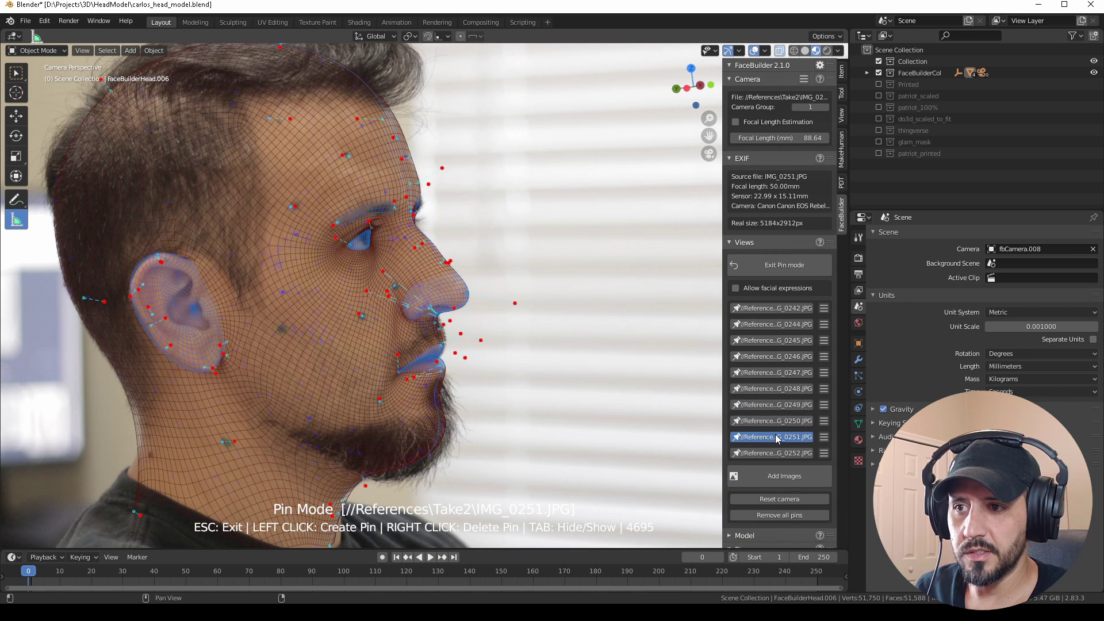
On the frontal IMG_0252 view, move the nose pin to refine the head fit
click(776, 454)
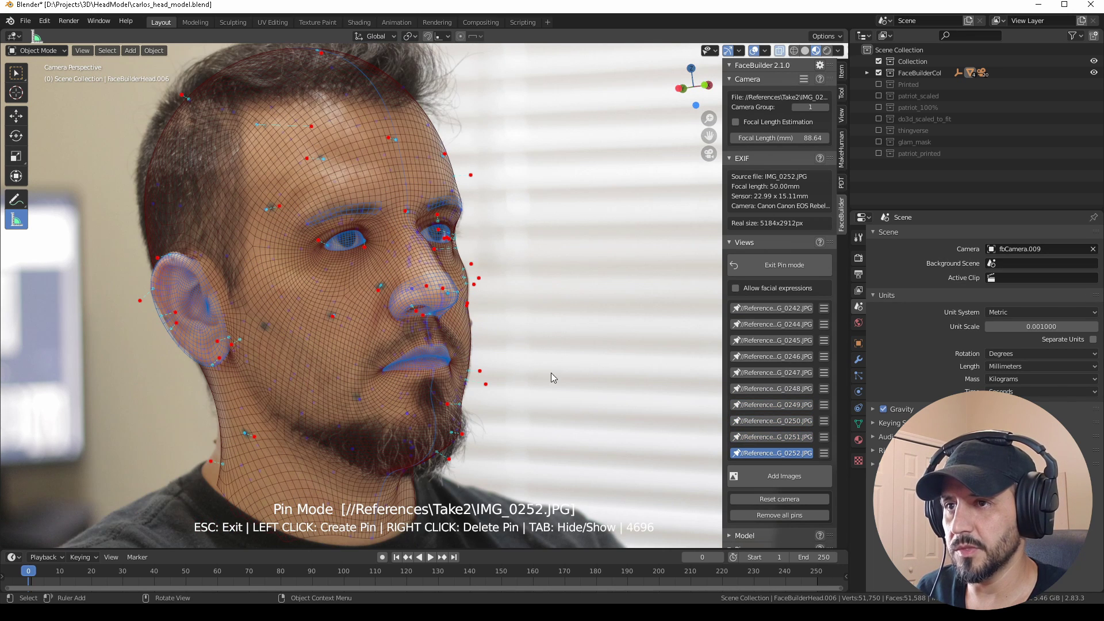
mouse_move(412, 327)
mouse_down()
mouse_move(454, 305)
mouse_move(442, 315)
mouse_up()
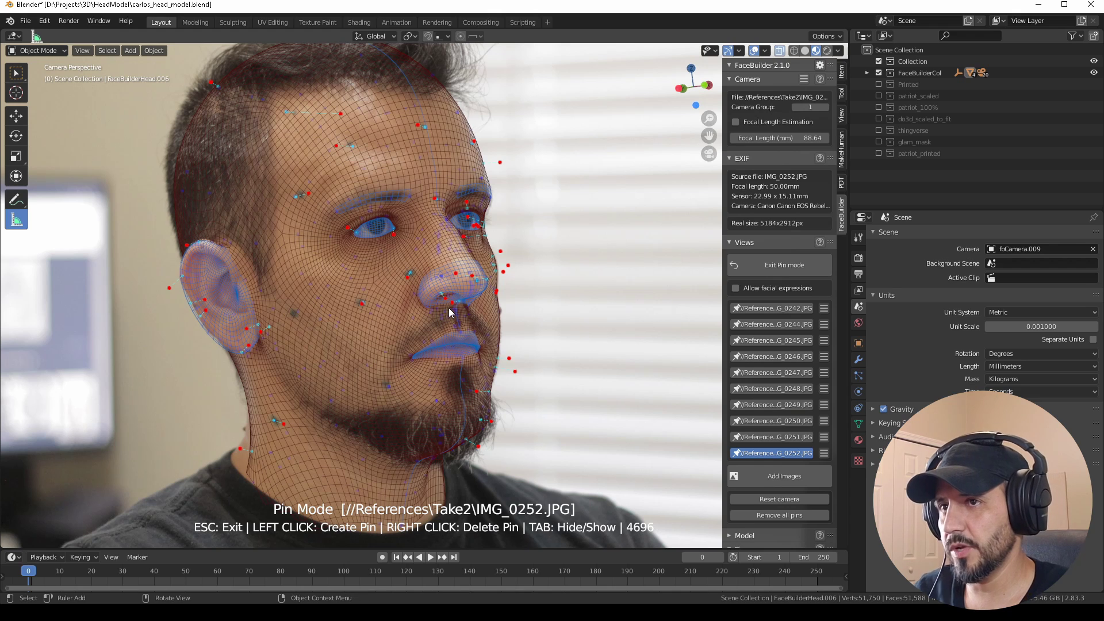
scroll(788, 331, down, 2)
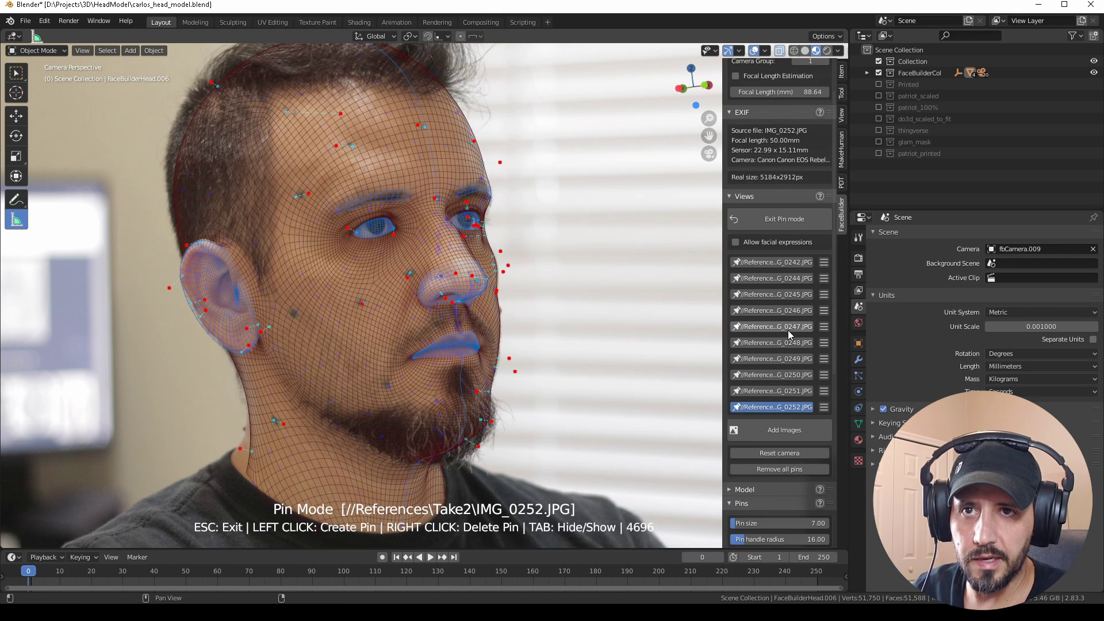
scroll(788, 330, up, 2)
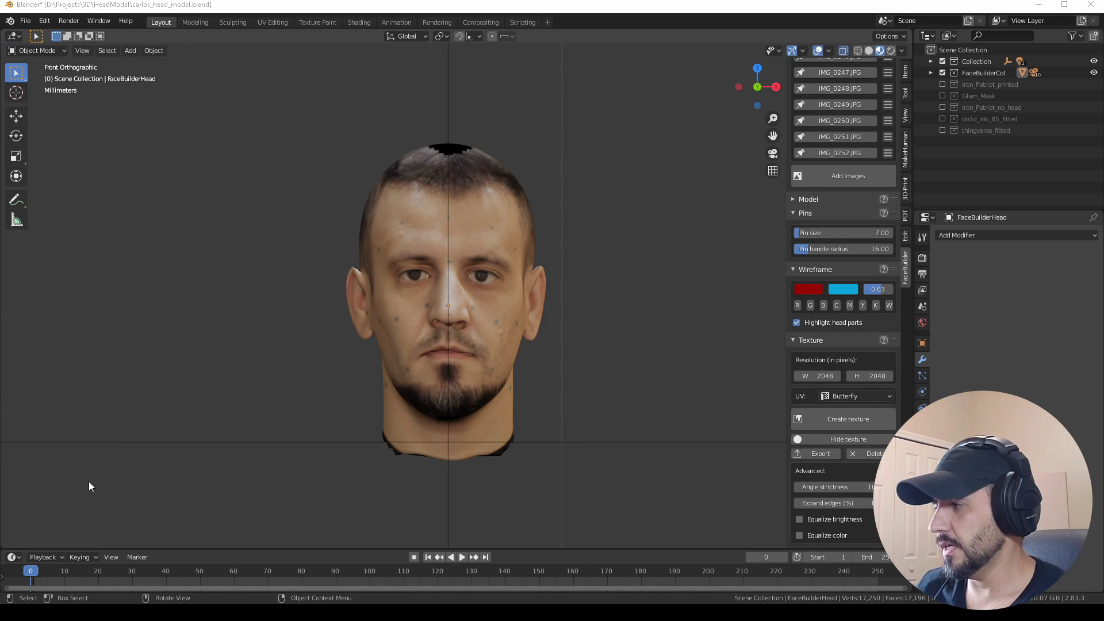
Measure the head's temple-to-temple width (0.152895 mm), then clear the ruler and return to Select Box
click(17, 220)
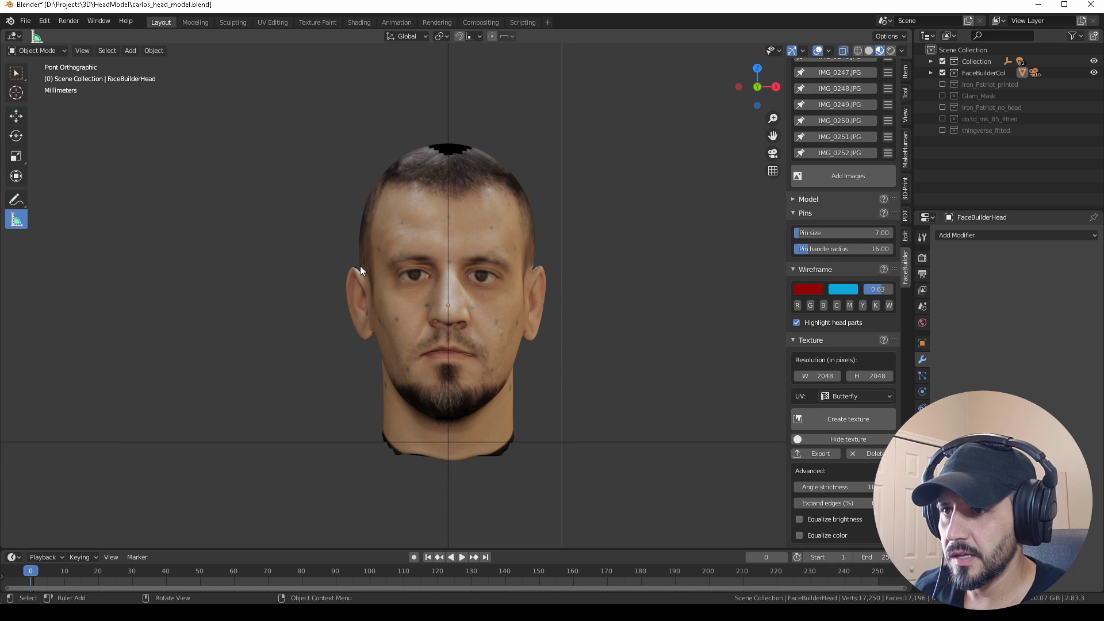
drag(360, 266, 533, 266)
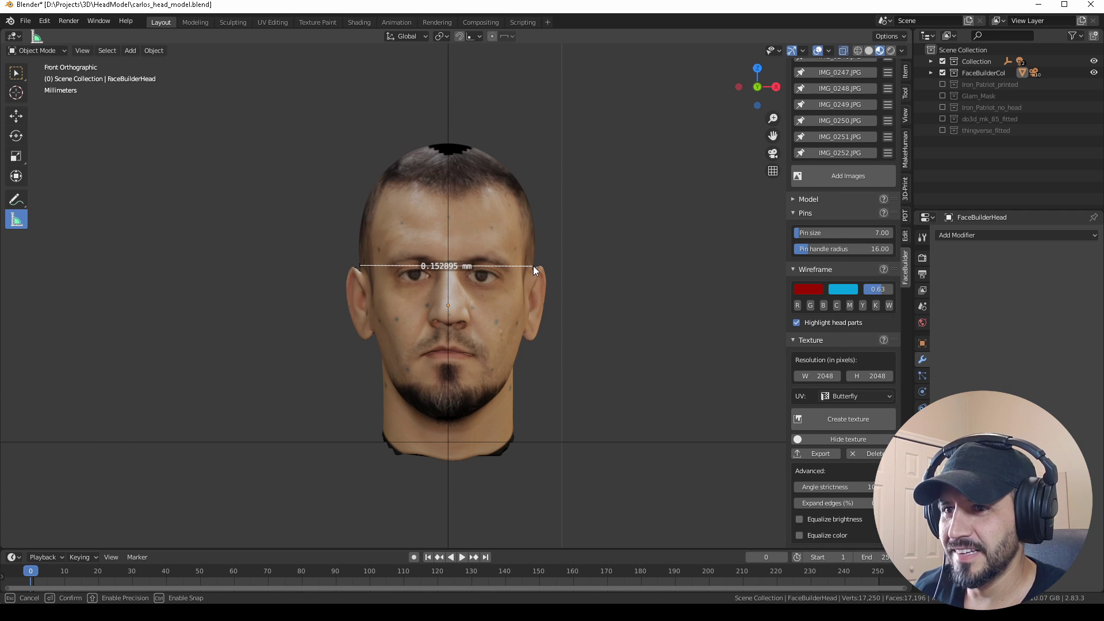
drag(533, 266, 533, 265)
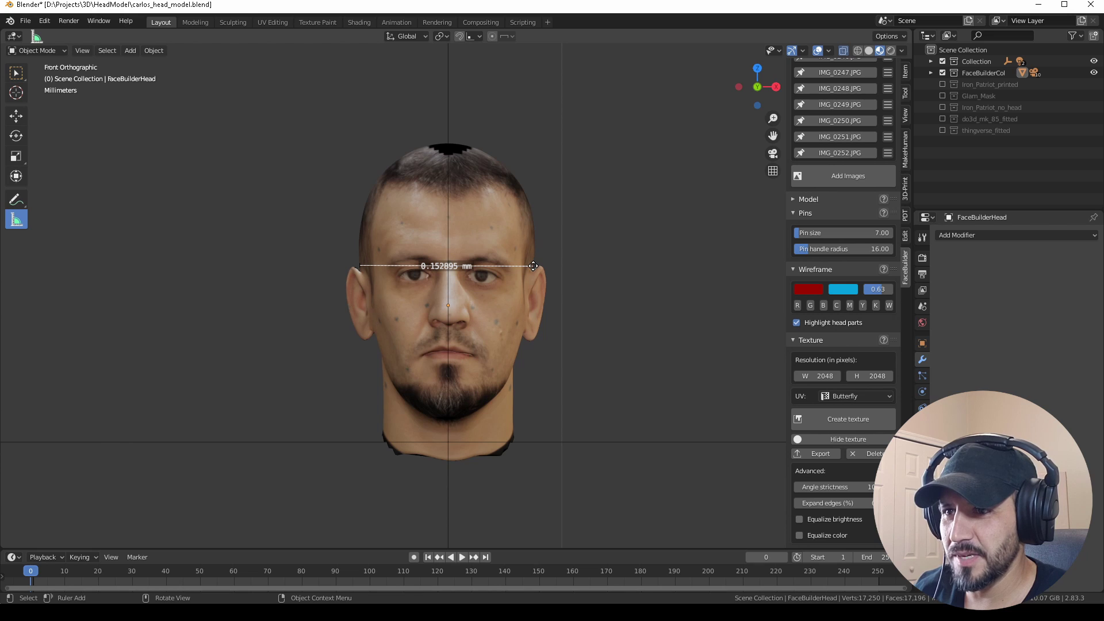
click(17, 73)
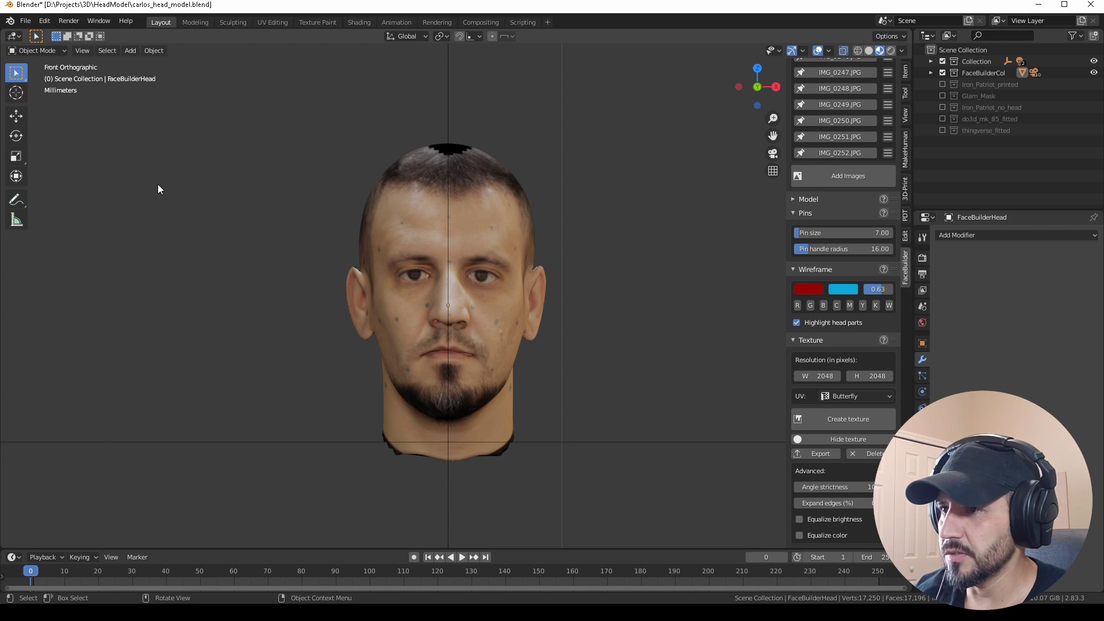
scroll(174, 247, down, 4)
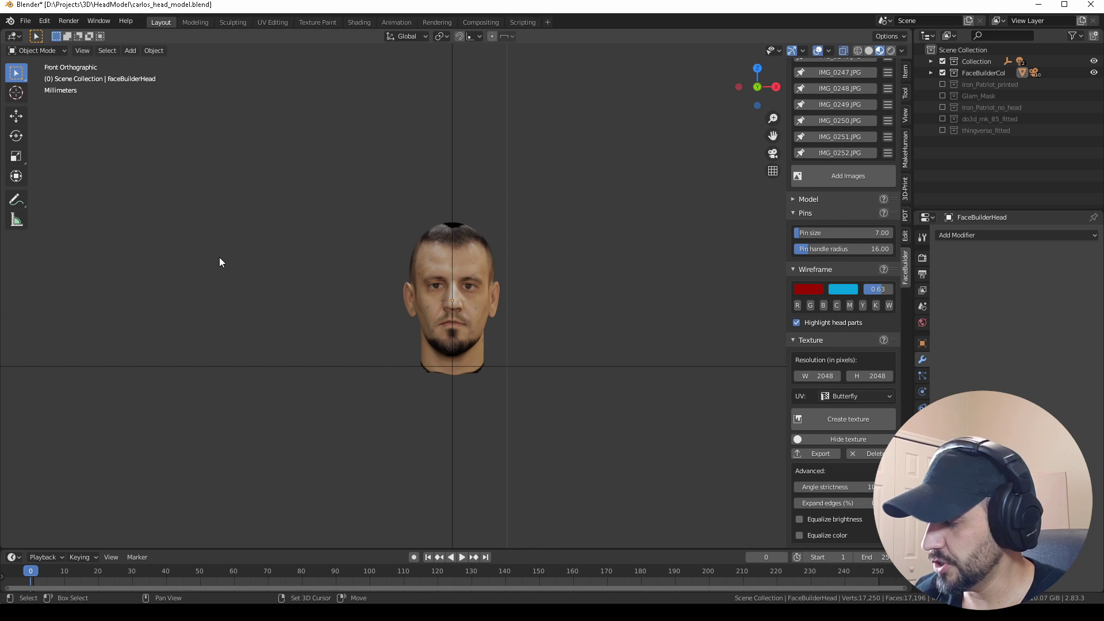
key(shift+a)
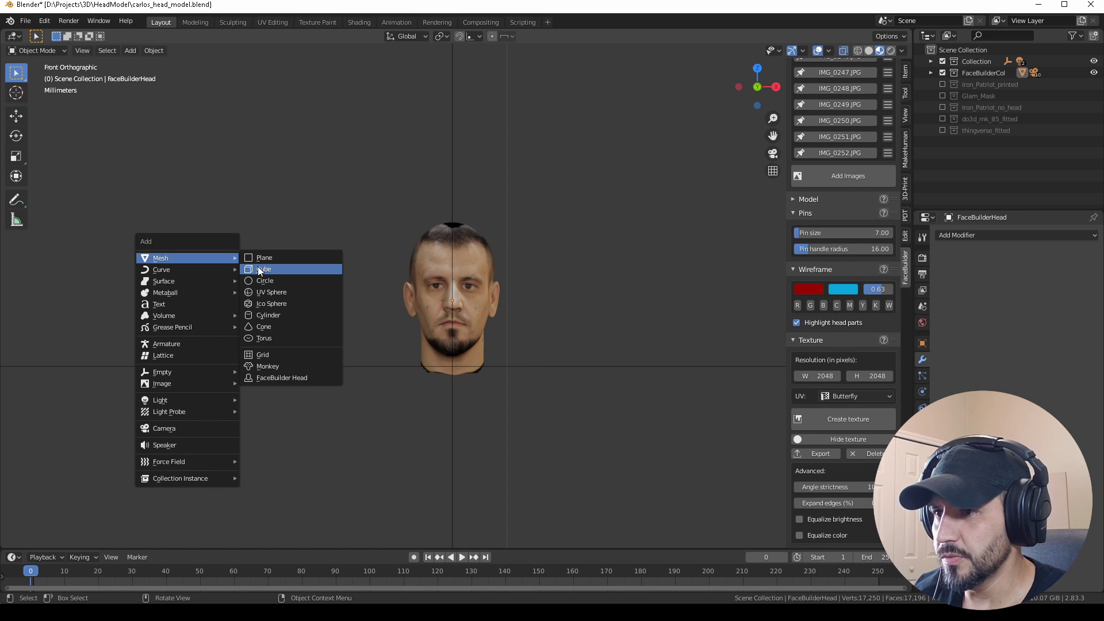
Add a Mesh Cube to the scene and frame it in the view
click(258, 269)
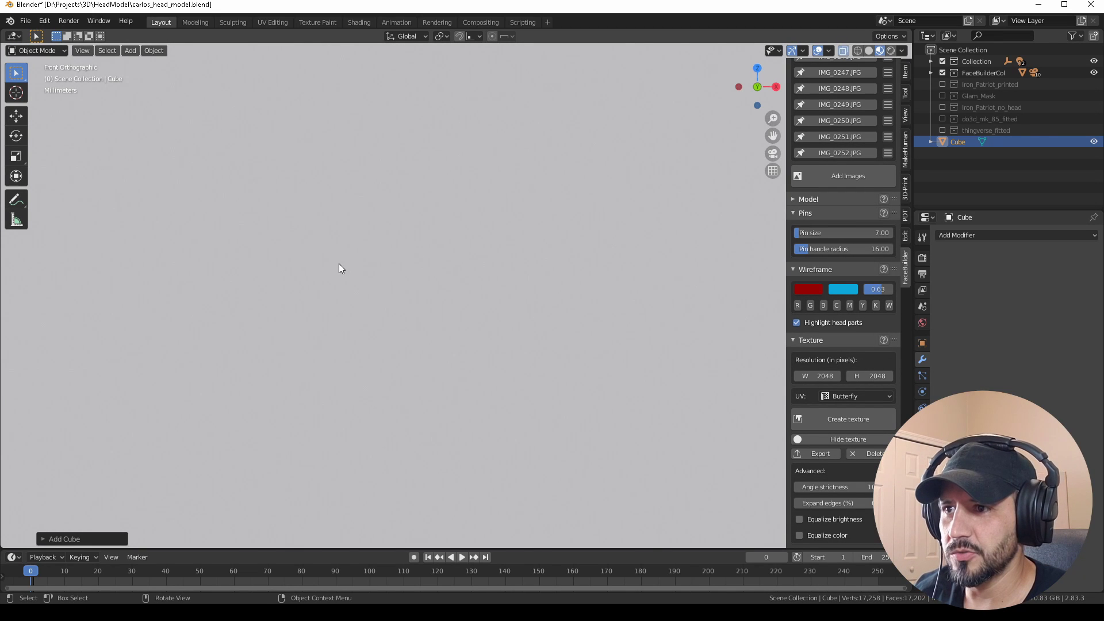
key(KP_Decimal)
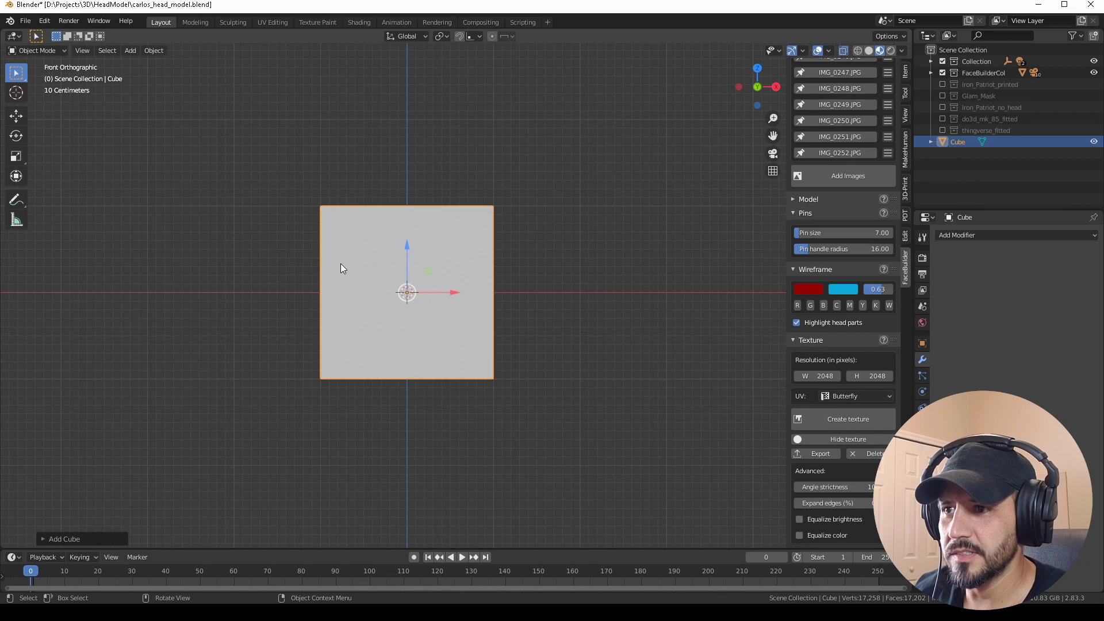
scroll(341, 263, up, 1)
scroll(340, 264, up, 1)
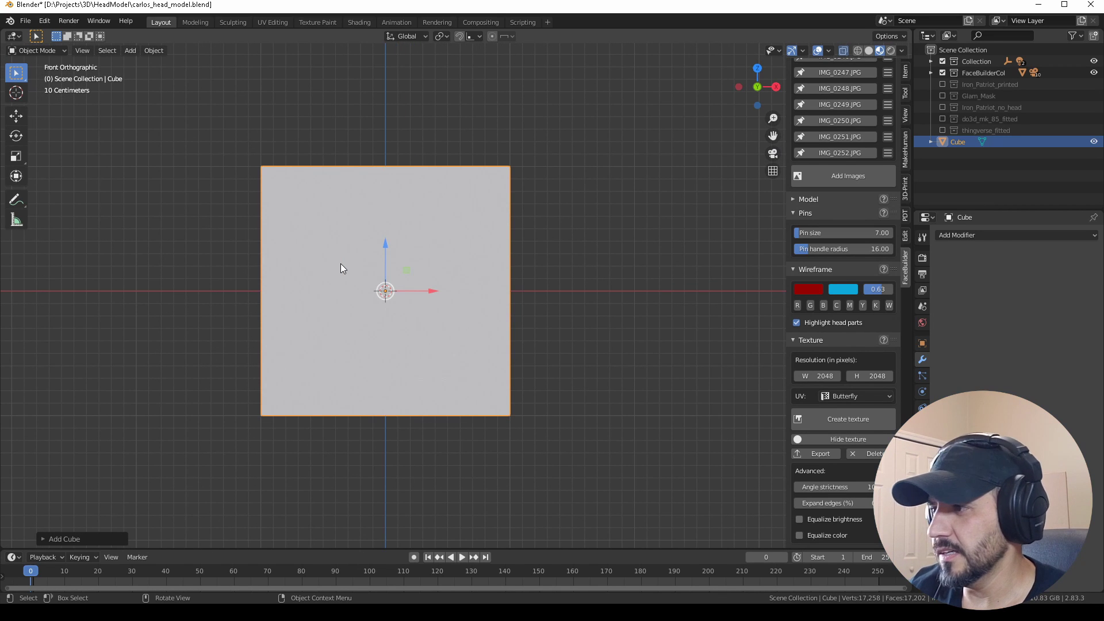
In the N-panel, set the cube's X and Y dimensions to 152 mm
click(906, 74)
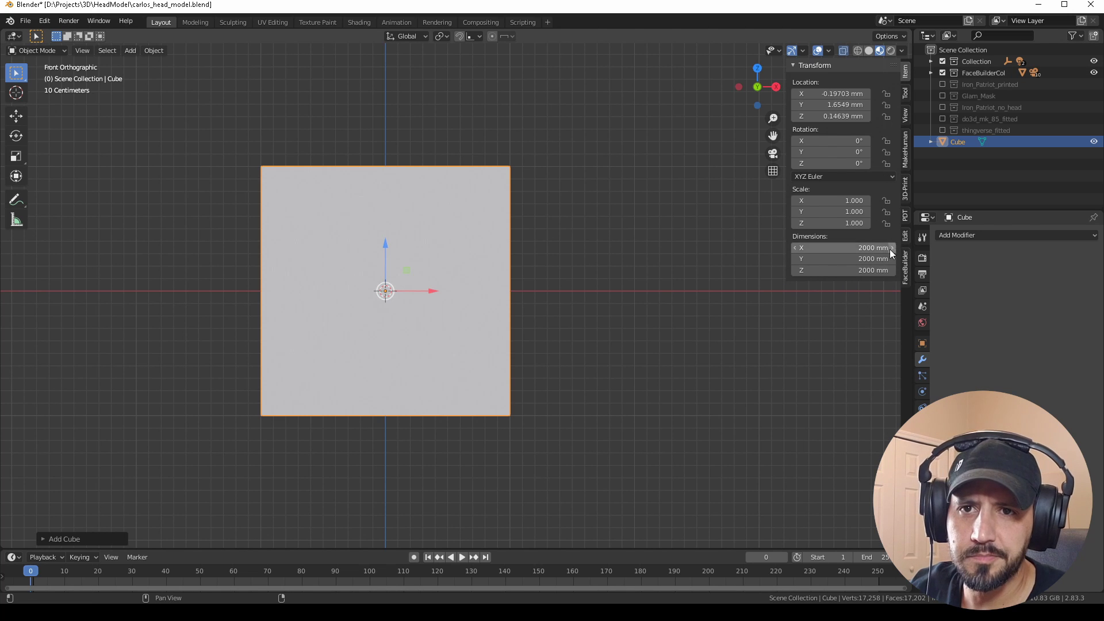
click(847, 249)
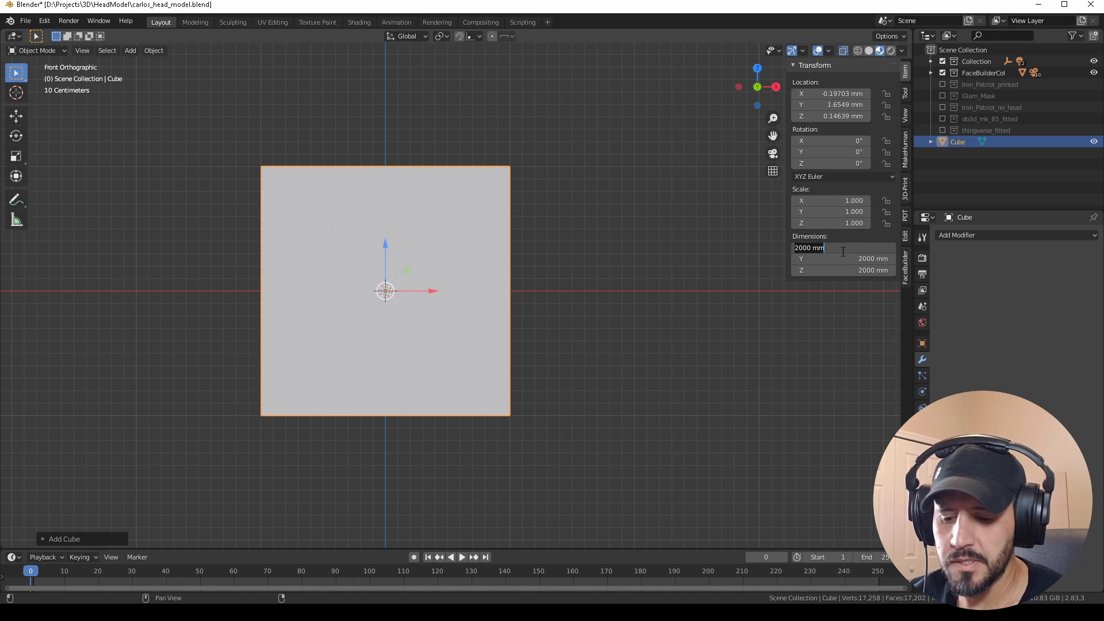
text(152)
key(Tab)
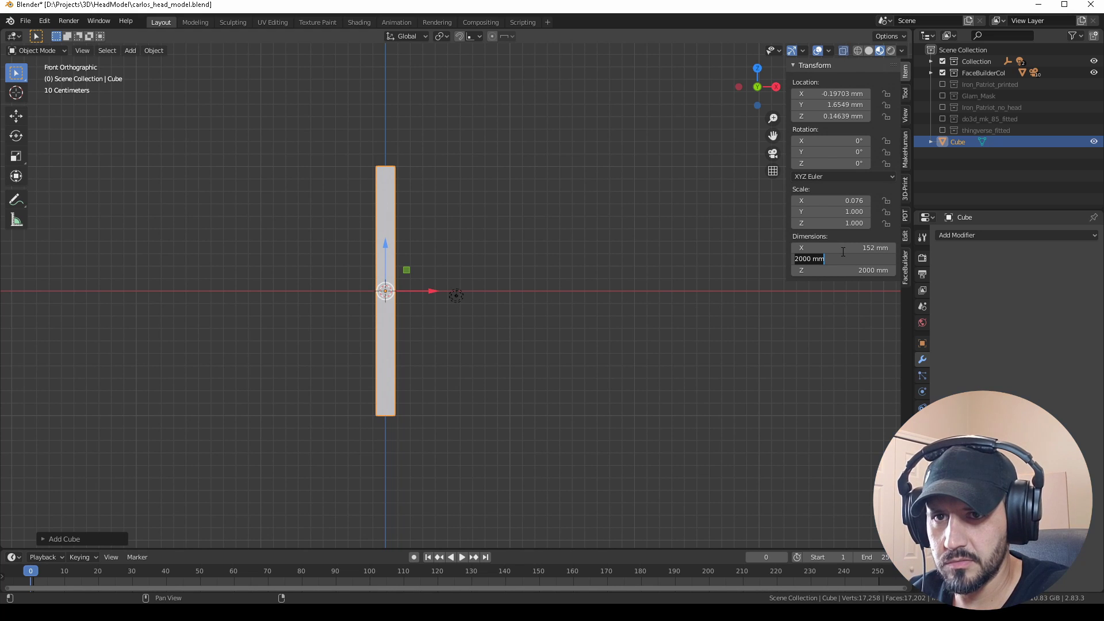
text(152)
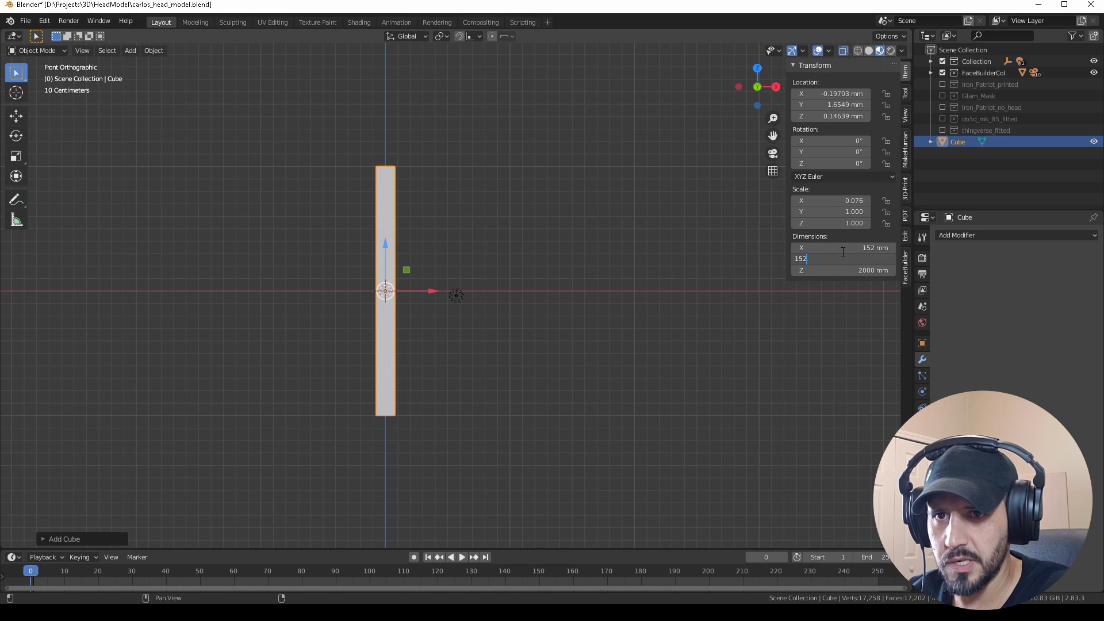
key(Tab)
text(1)
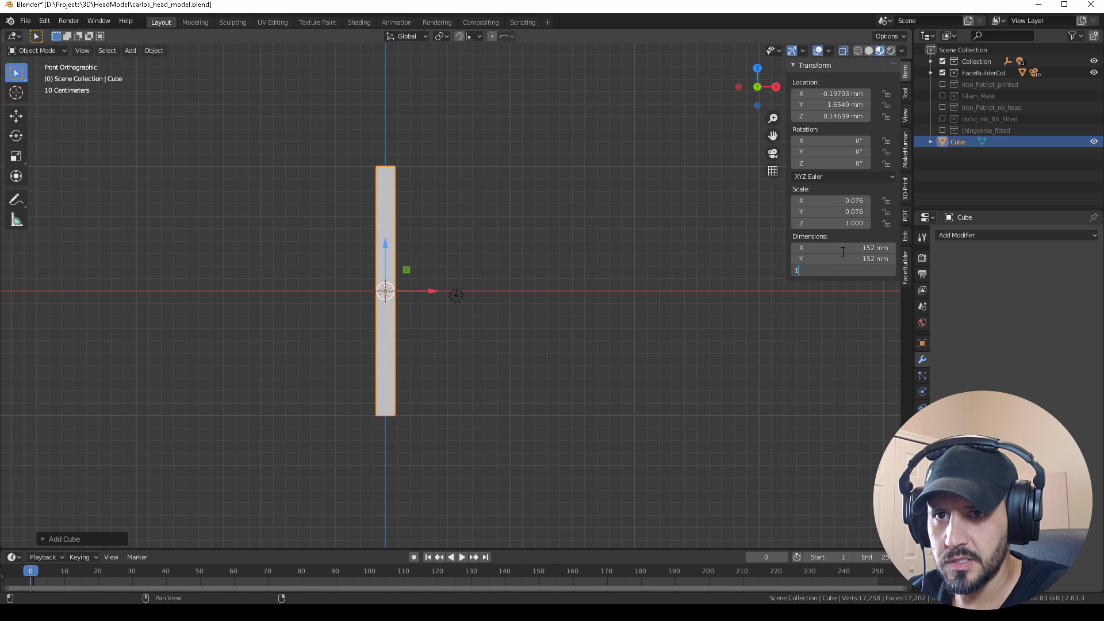
key(Tab)
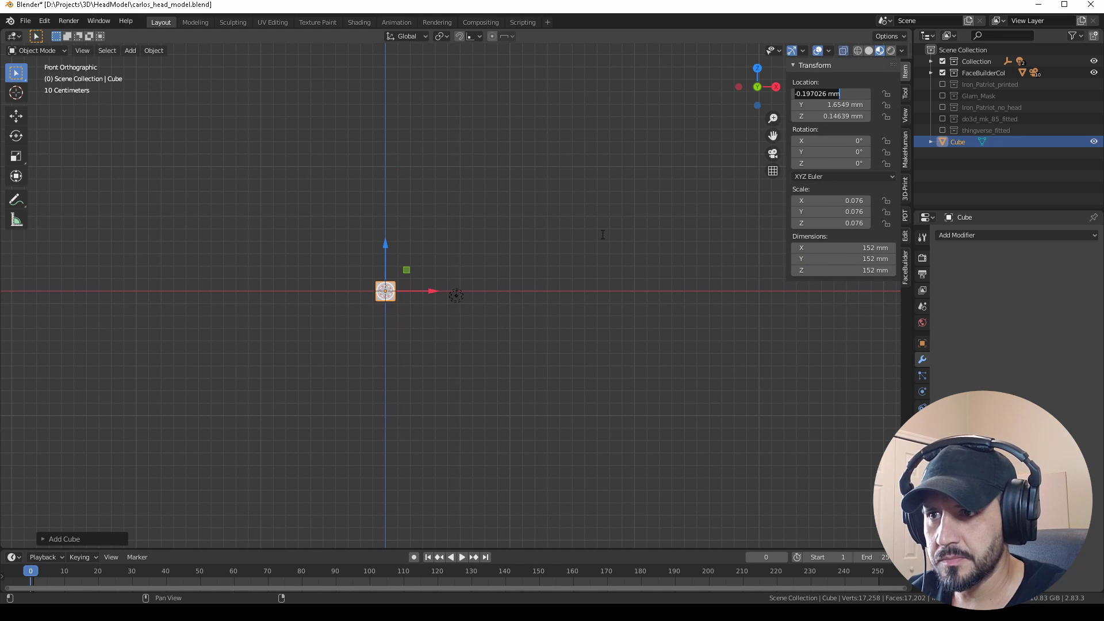
key(Return)
scroll(447, 325, up, 3)
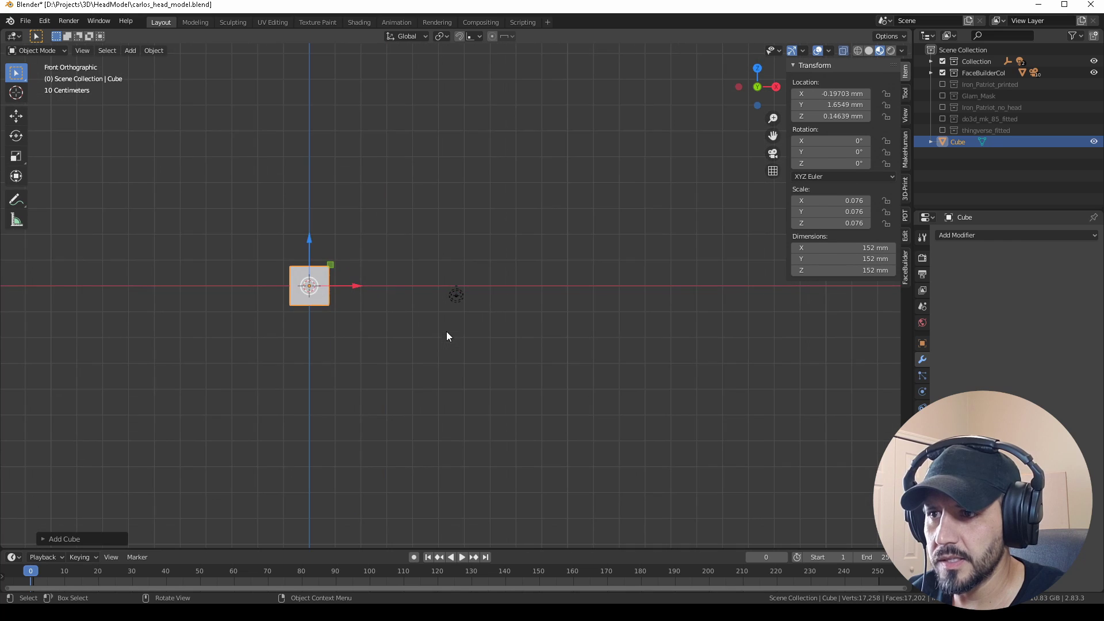
scroll(446, 332, up, 2)
scroll(429, 336, up, 2)
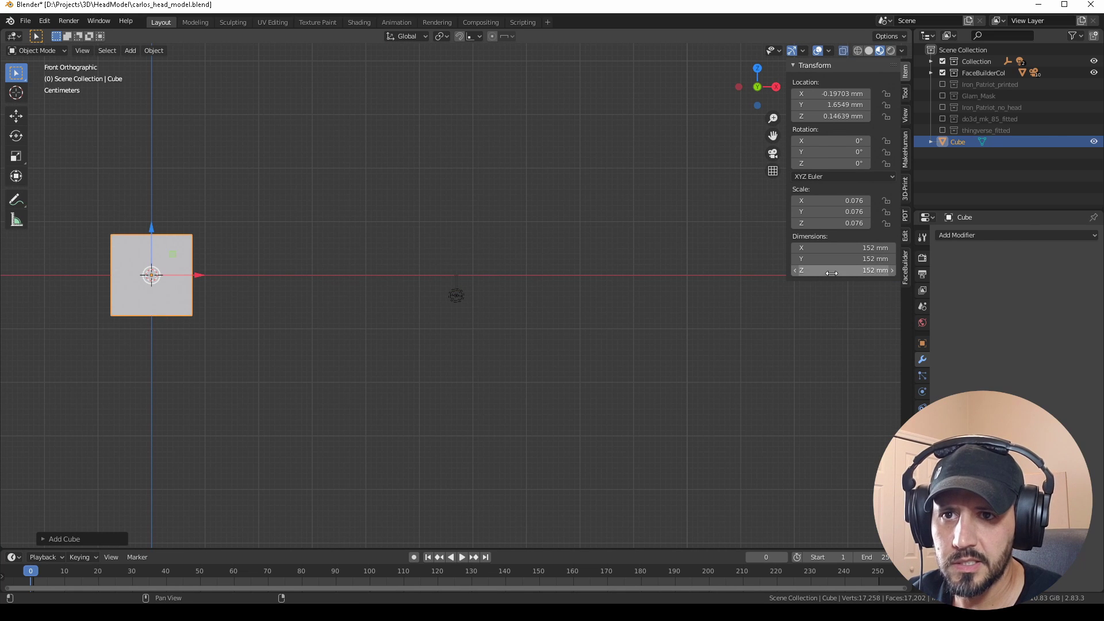
Set the cube's Z dimension to 2 mm, flattening it into a plate
mouse_move(840, 270)
mouse_down()
mouse_move(817, 270)
mouse_move(828, 283)
mouse_up()
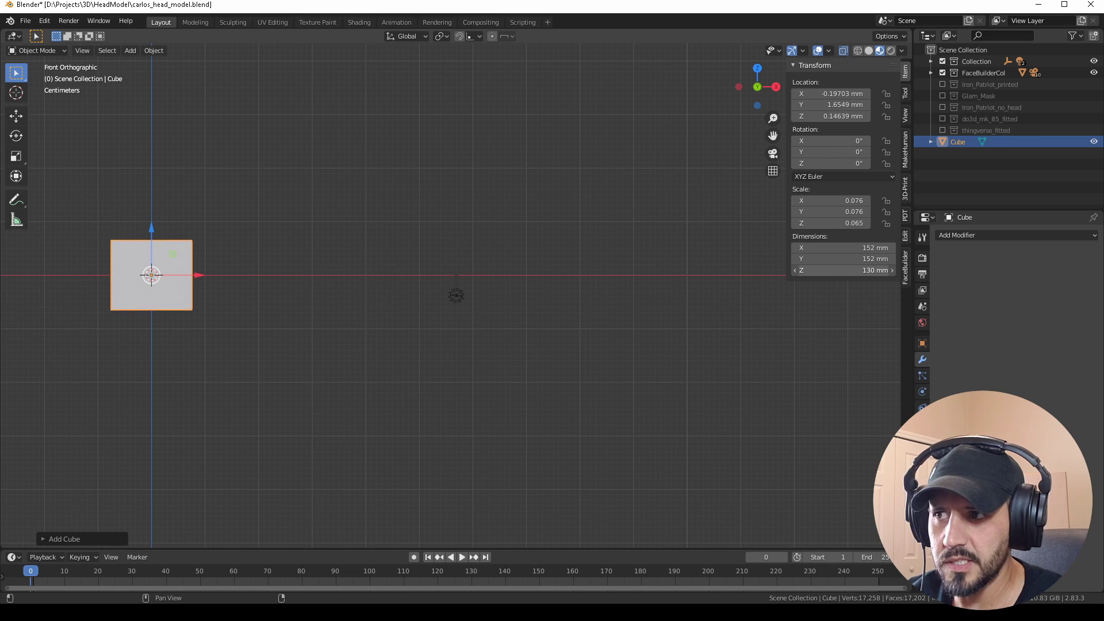
text(78.6)
click(831, 271)
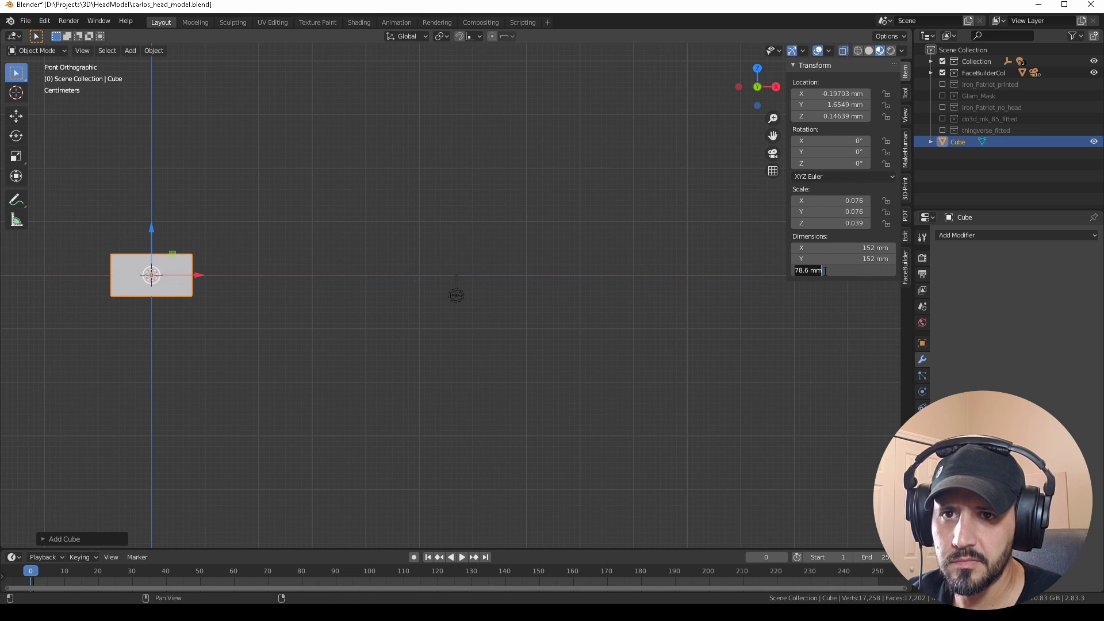
text(3)
key(BackSpace)
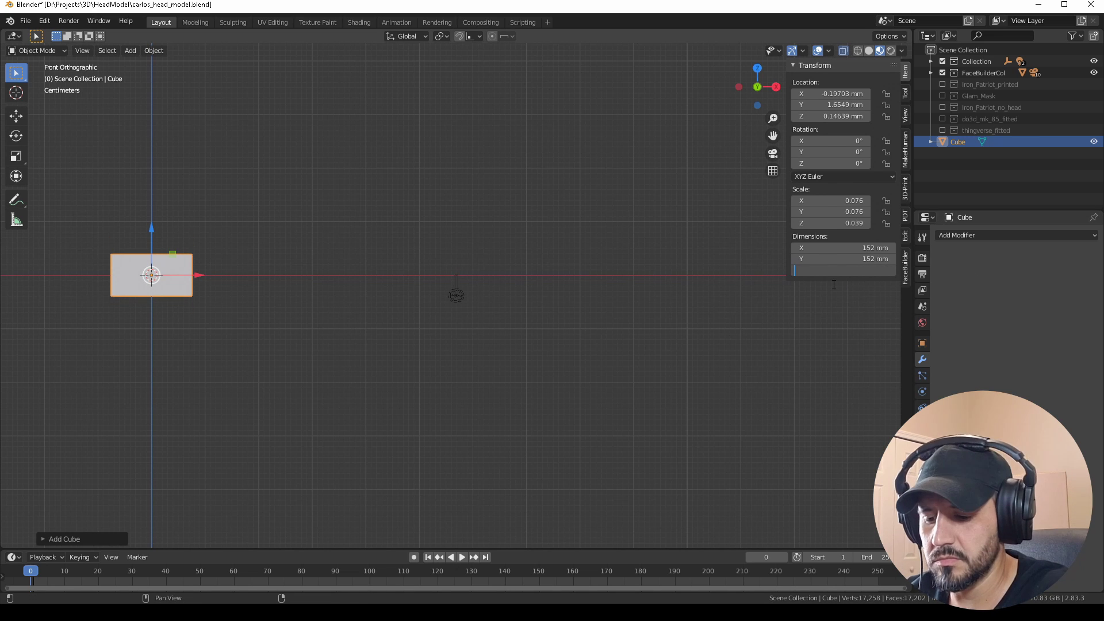
text(2)
key(Return)
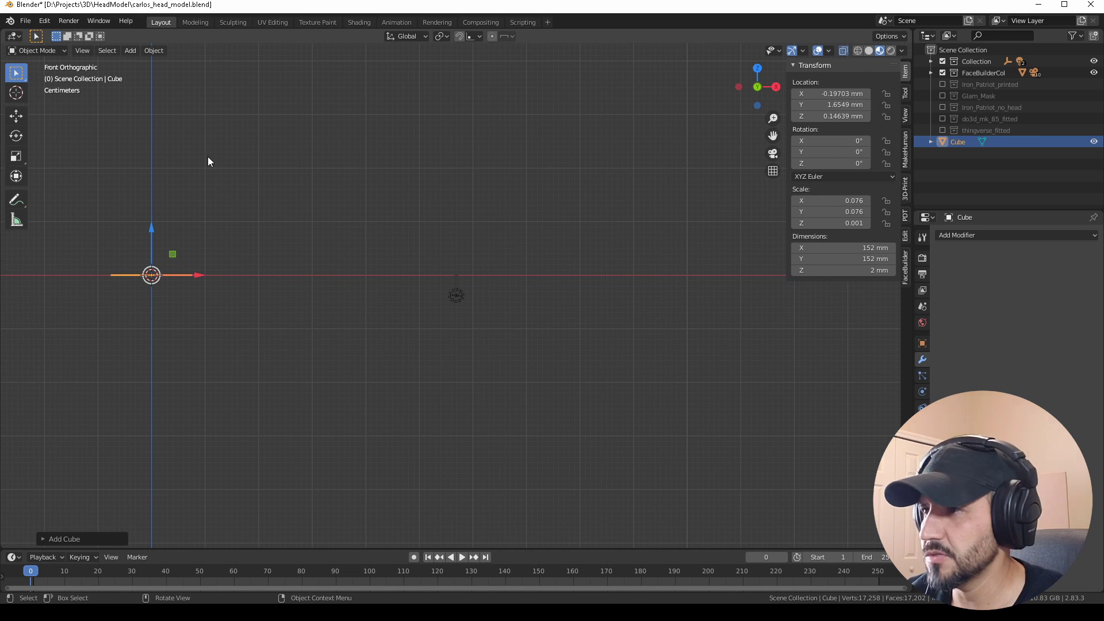
Adjust the view and drag the flat plate sideways, switching the move constraint from Y to X
ctrl+scroll(184, 299, down, 3)
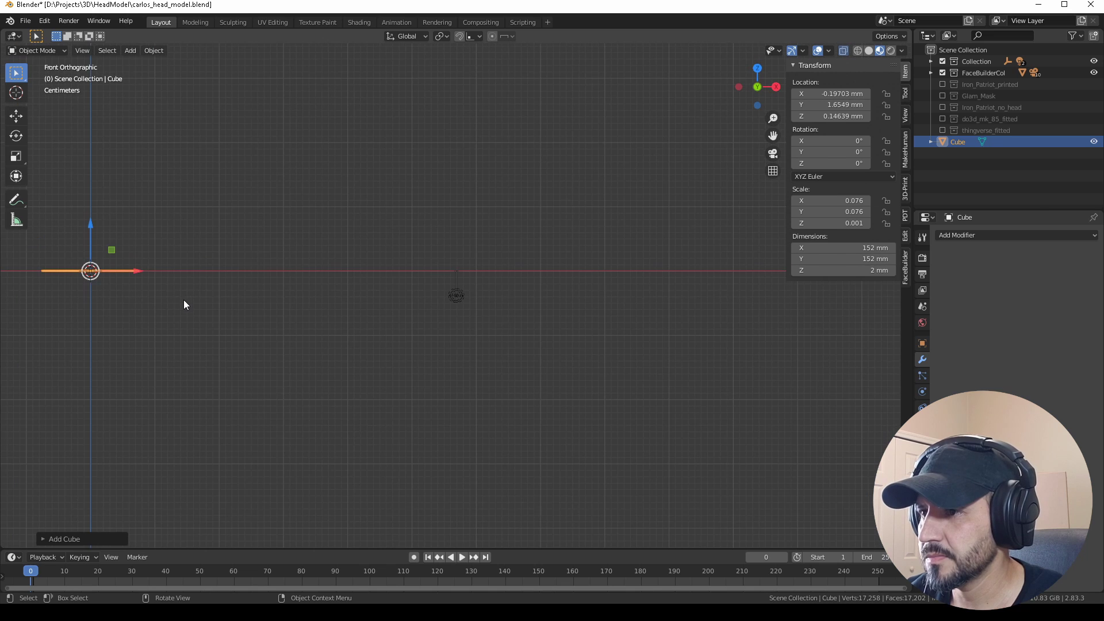
ctrl+scroll(346, 311, down, 3)
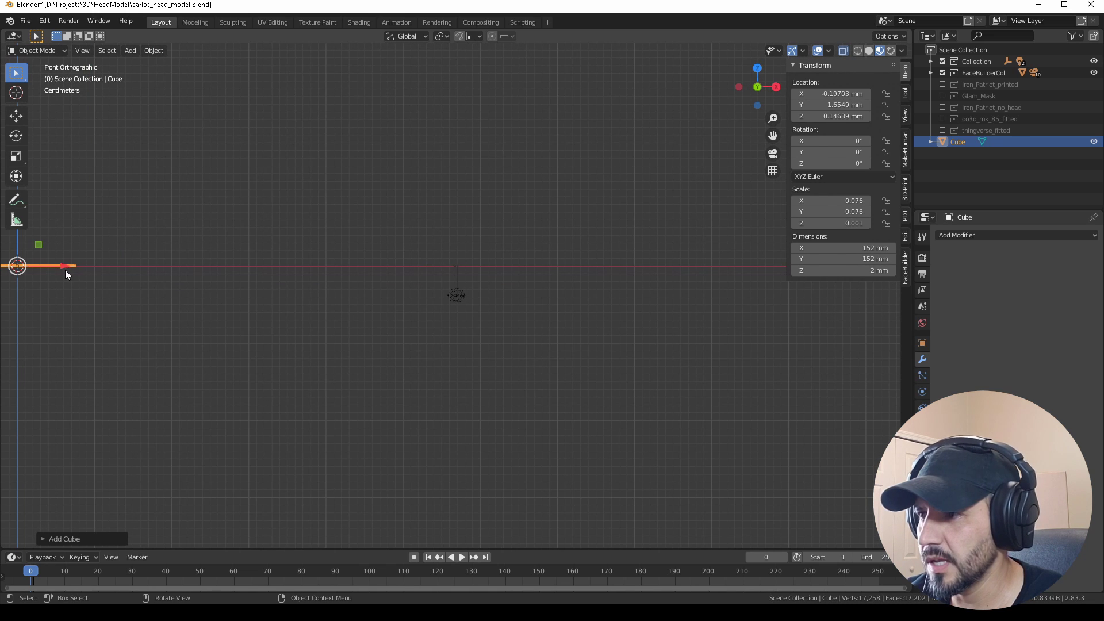
ctrl+scroll(260, 311, up, 6)
ctrl+scroll(253, 277, up, 3)
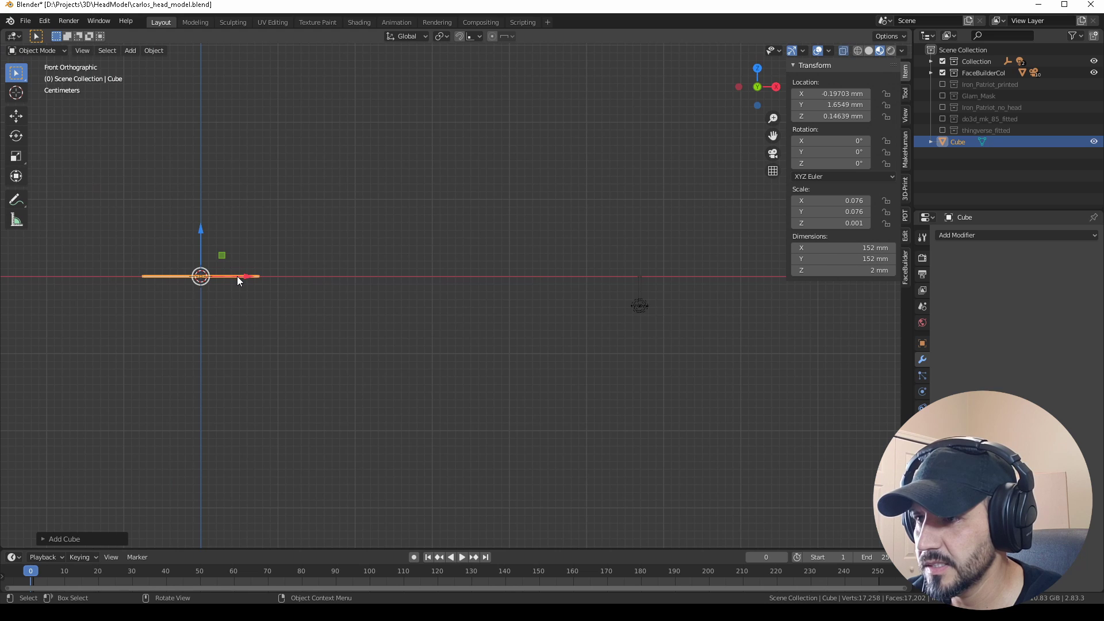
ctrl+scroll(233, 294, down, 5)
ctrl+scroll(262, 305, up, 4)
ctrl+scroll(339, 309, up, 5)
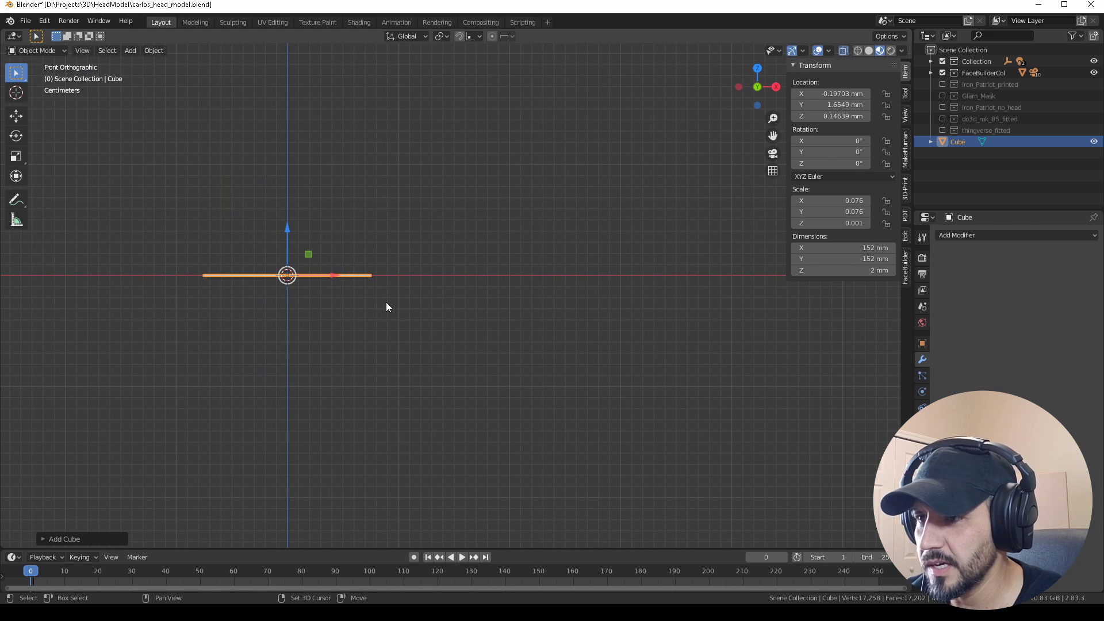
click(803, 52)
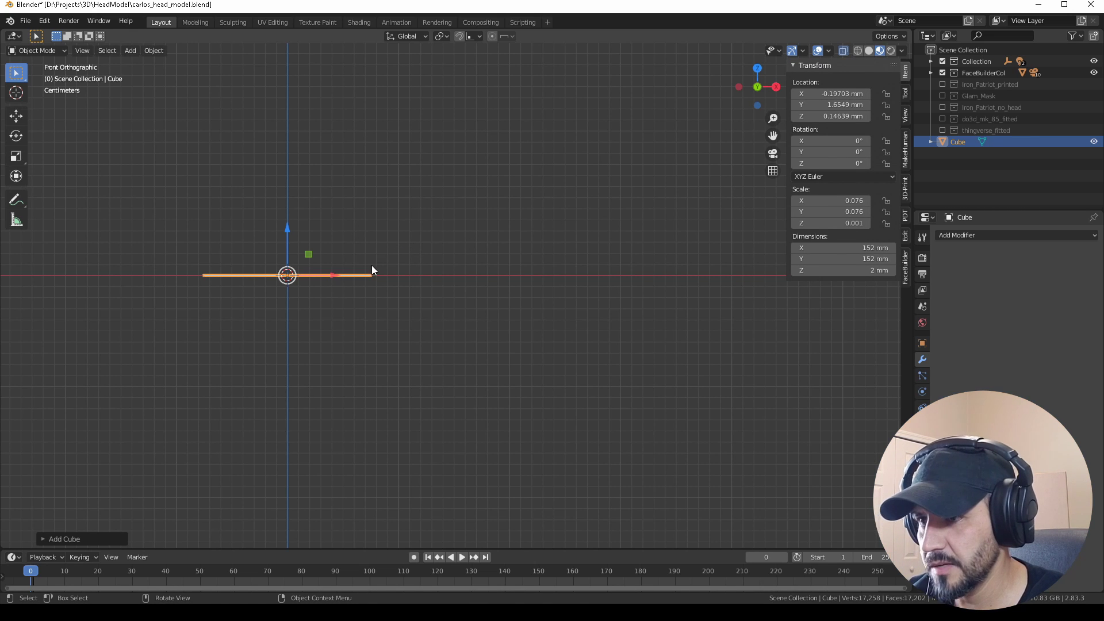
drag(346, 275, 780, 291)
key(y)
key(x)
shift+middle_drag(750, 319, 266, 313)
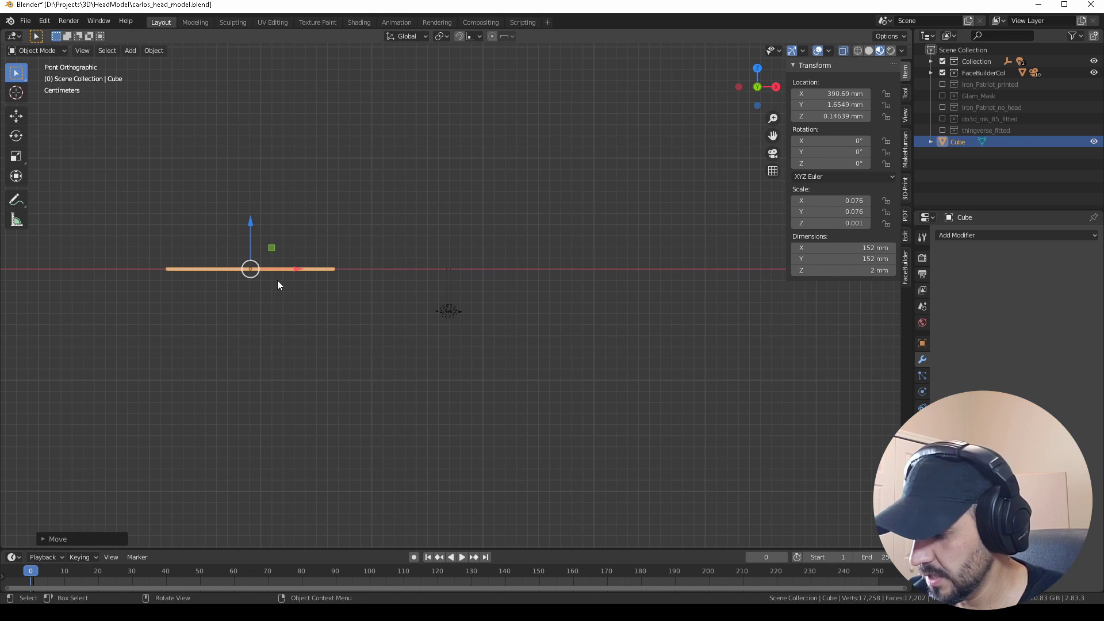
Move the 2 mm plate along X to its final position at 570.34 mm
key(g)
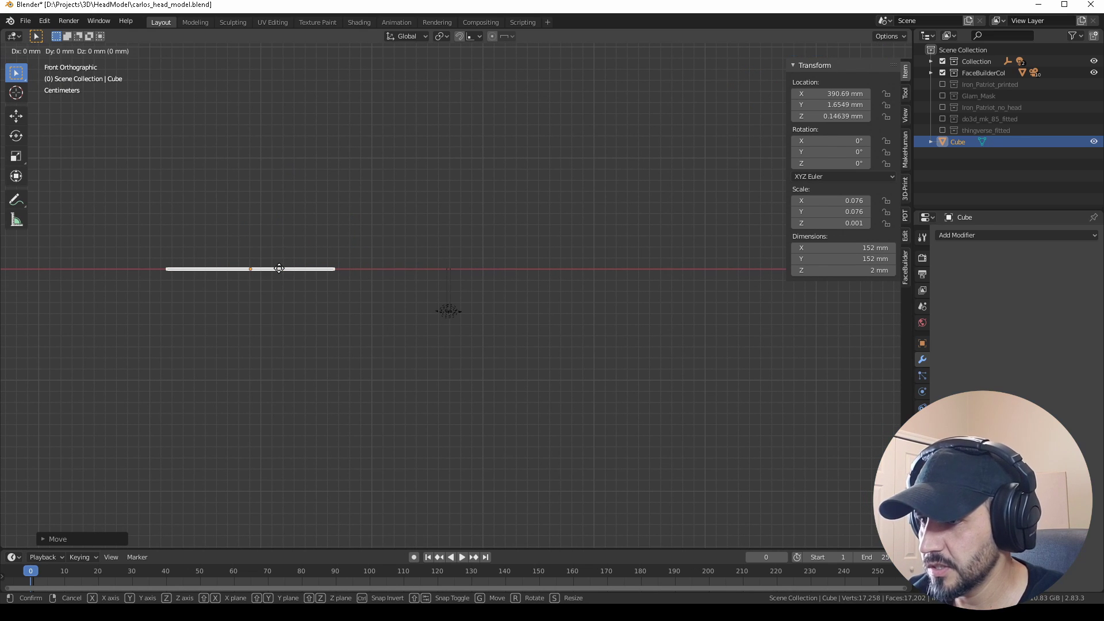
key(x)
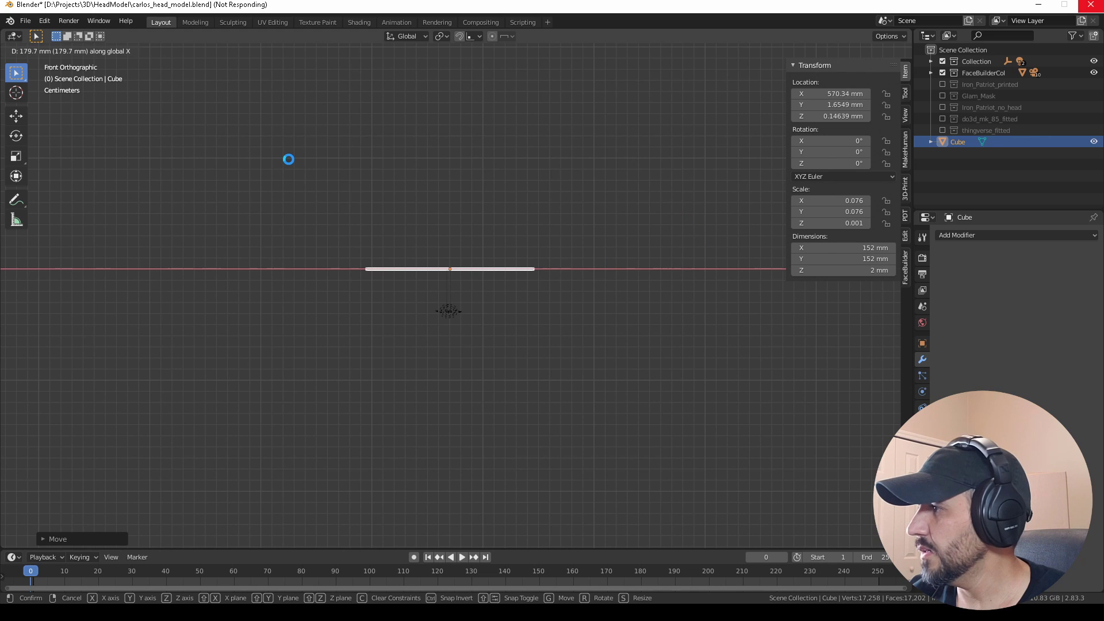
click(423, 288)
Zoom and pan to centre the textured FaceBuilder head front-on
scroll(424, 289, up, 6)
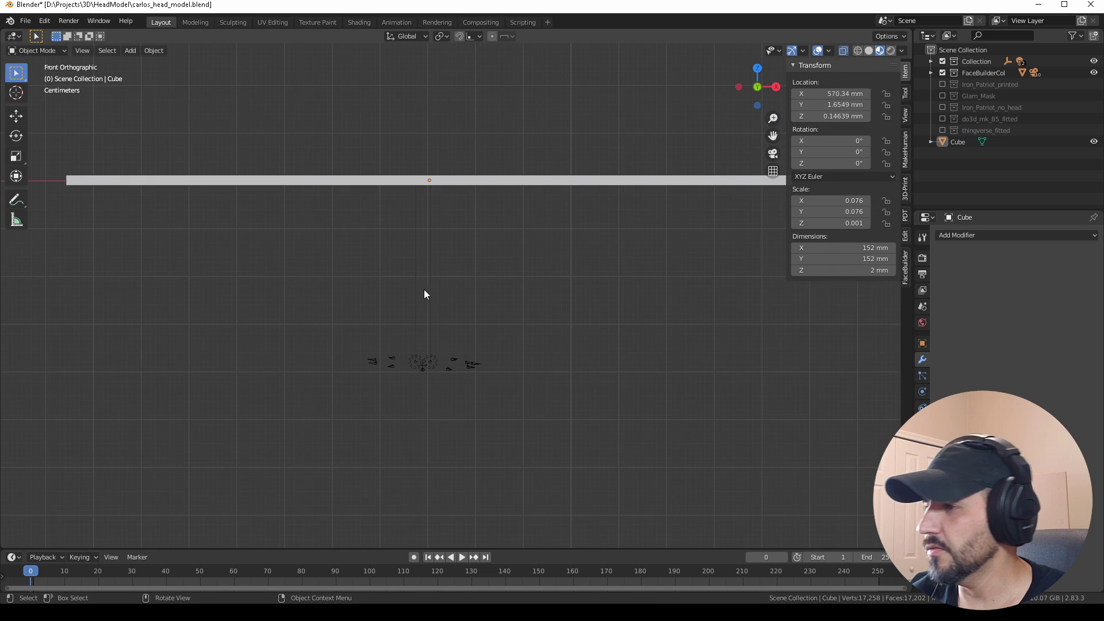
scroll(422, 294, up, 1)
scroll(414, 339, up, 1)
mouse_move(408, 378)
shift+middle_down()
mouse_move(446, 305)
mouse_move(461, 226)
mouse_move(486, 305)
shift+middle_up()
scroll(460, 229, up, 4)
scroll(459, 257, up, 2)
scroll(463, 289, up, 3)
scroll(481, 267, up, 2)
mouse_move(481, 267)
shift+middle_down()
mouse_move(512, 387)
mouse_move(567, 273)
shift+middle_up()
scroll(494, 326, up, 4)
scroll(493, 332, down, 1)
scroll(540, 365, up, 3)
scroll(567, 273, up, 1)
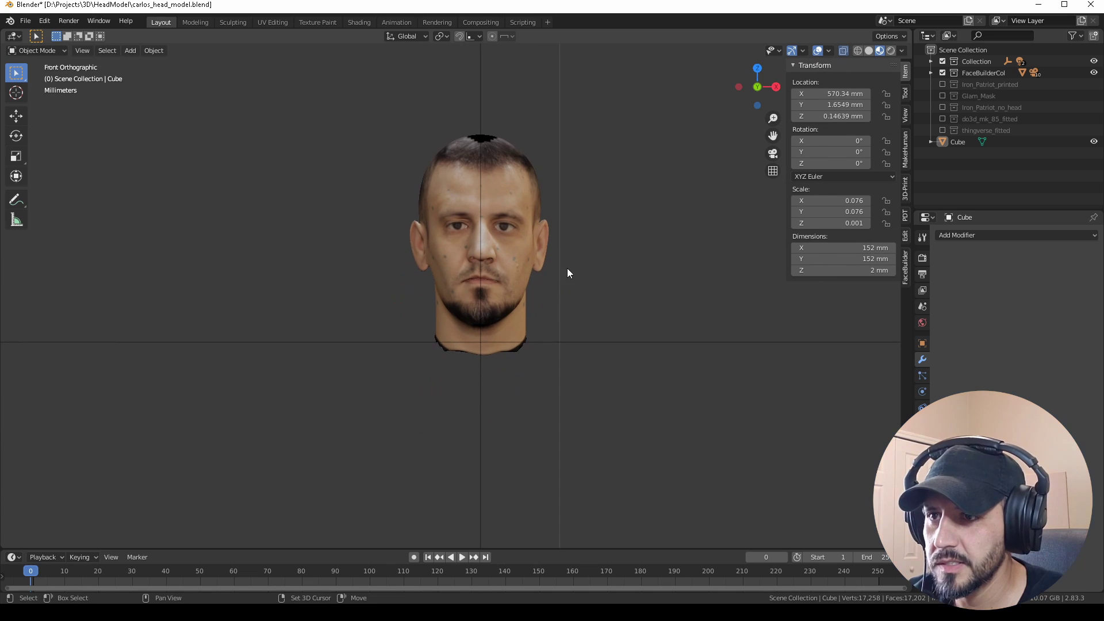
Duplicate the FaceBuilder head and move the copy along X to 568.63 mm, left of the original
click(500, 212)
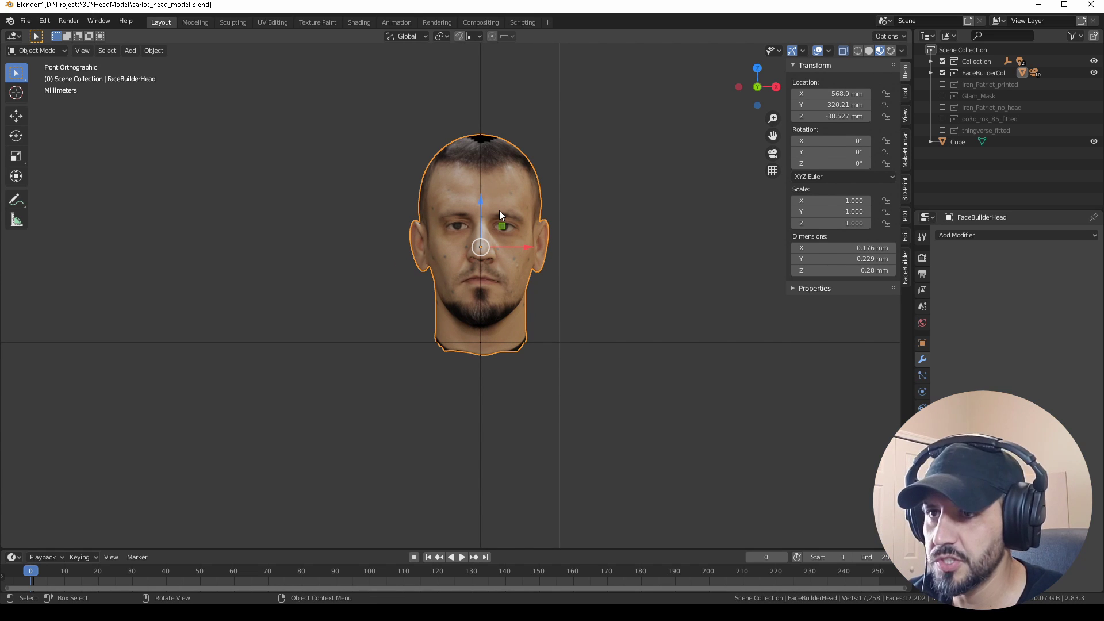
key(shift+d)
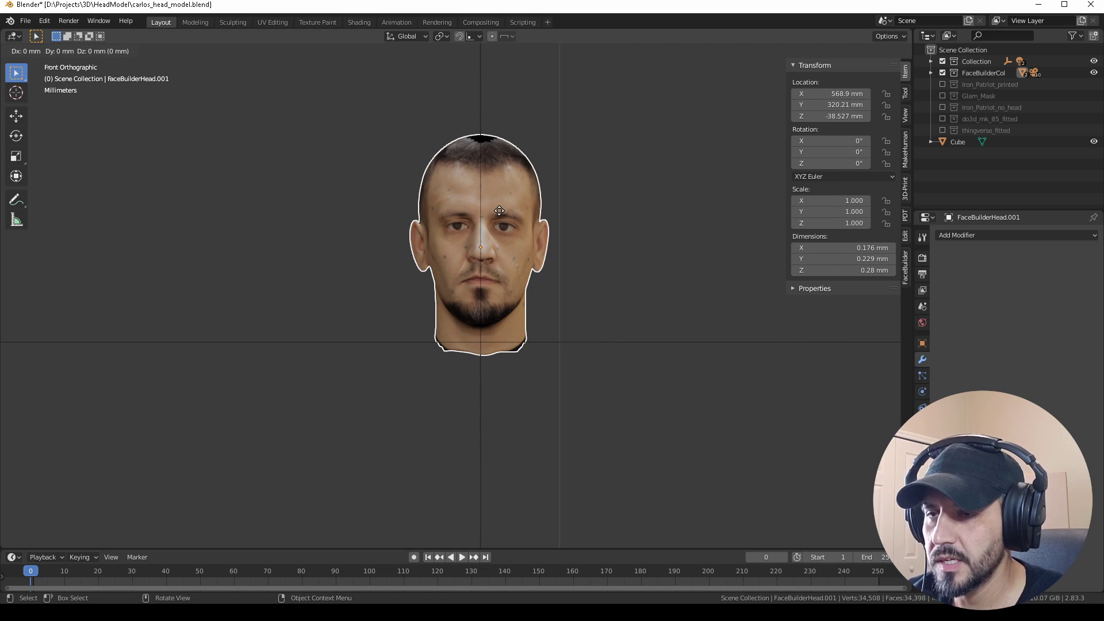
click(499, 212)
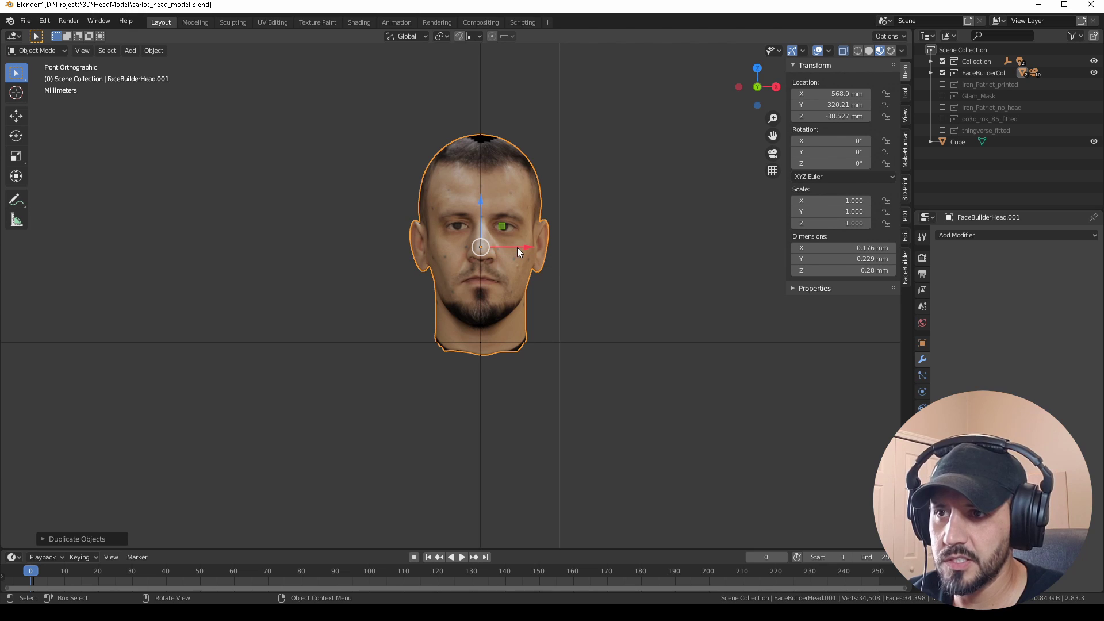
key(g)
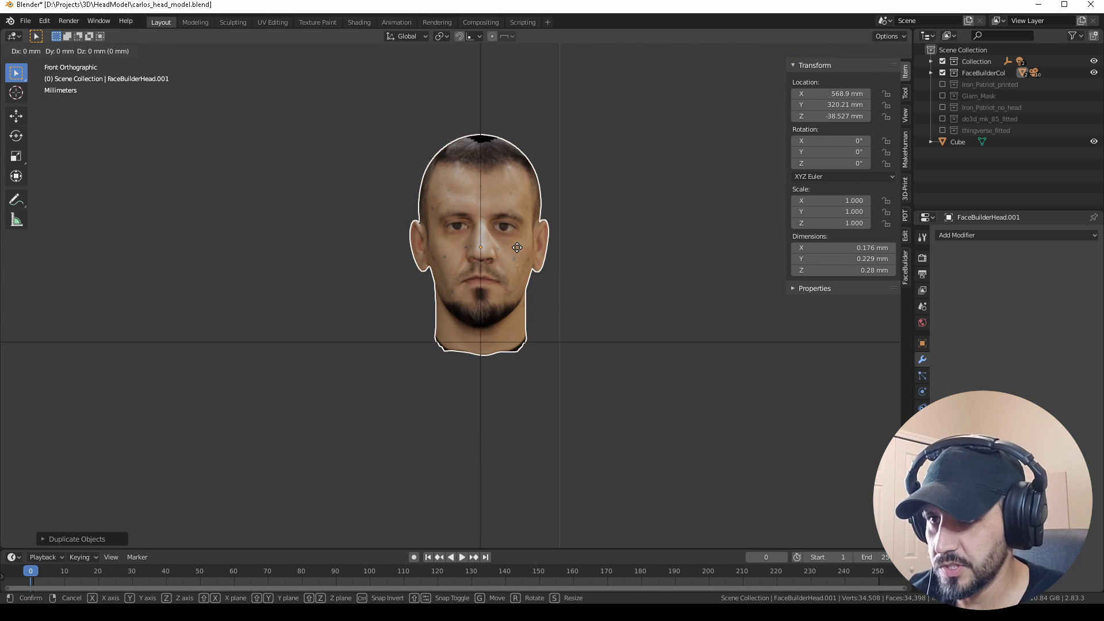
key(x)
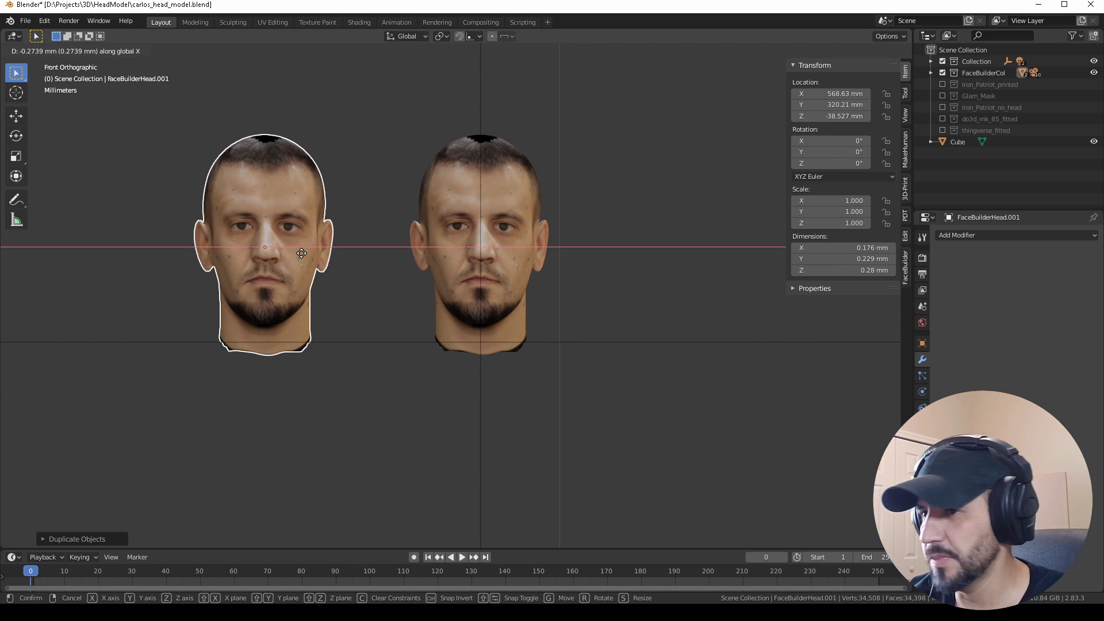
click(301, 257)
click(348, 292)
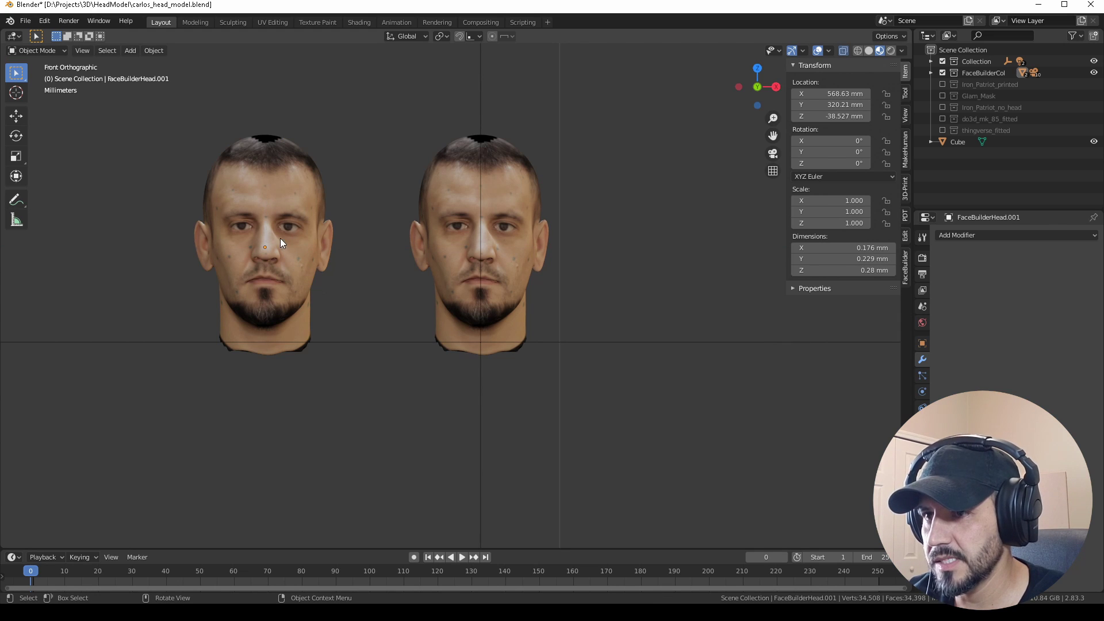
Select FaceBuilderHead.001 and slide it further left along X, framing both heads
click(291, 202)
scroll(292, 201, down, 3)
scroll(298, 207, down, 2)
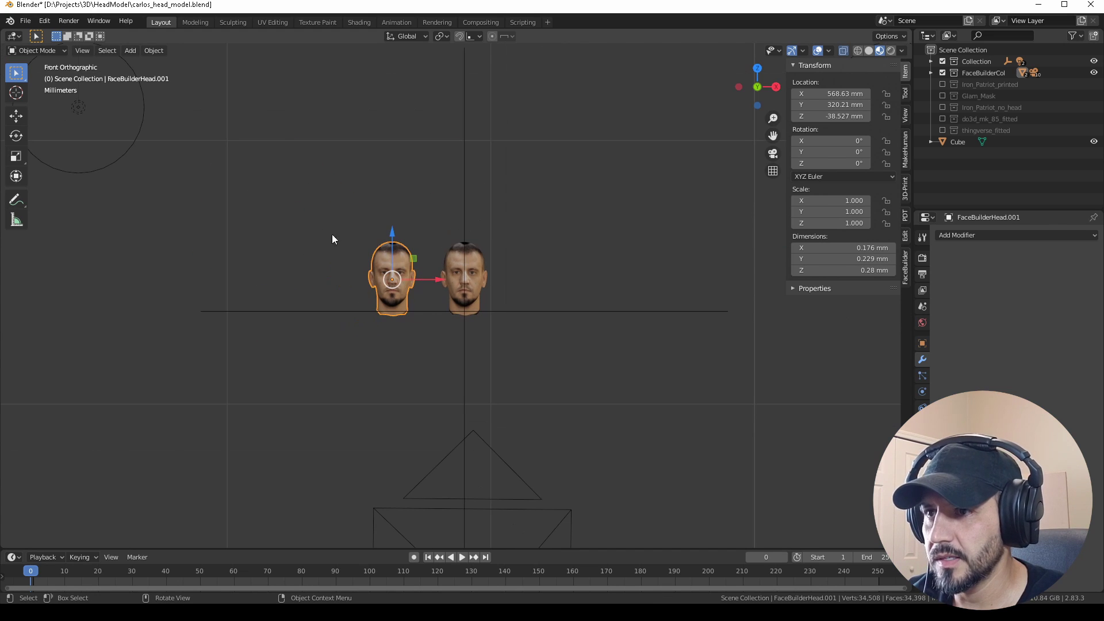
scroll(419, 279, down, 3)
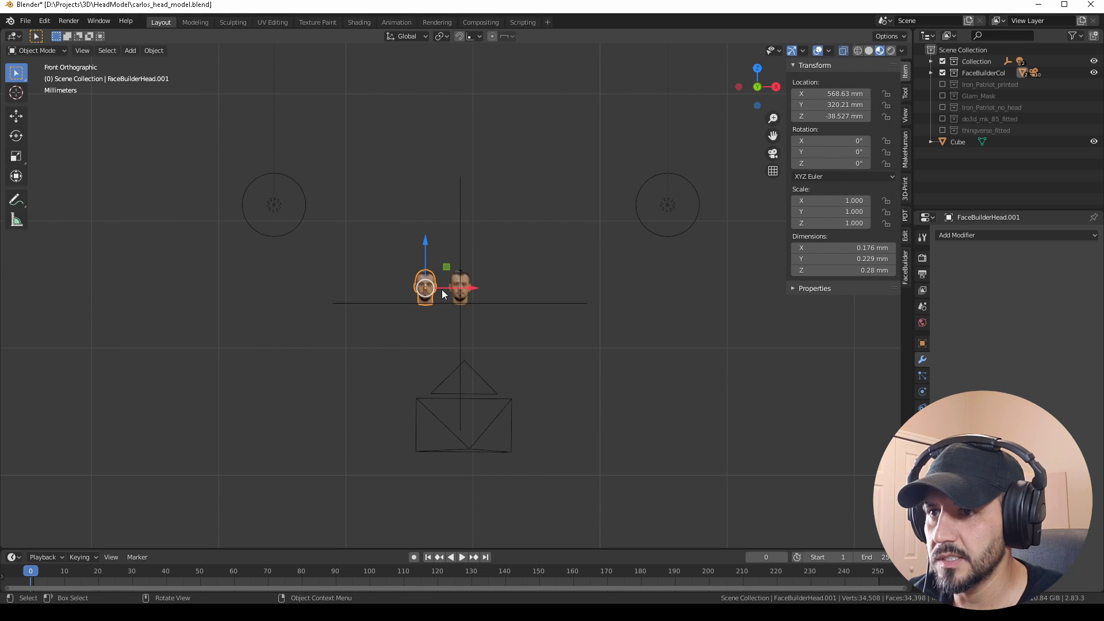
drag(447, 288, 251, 290)
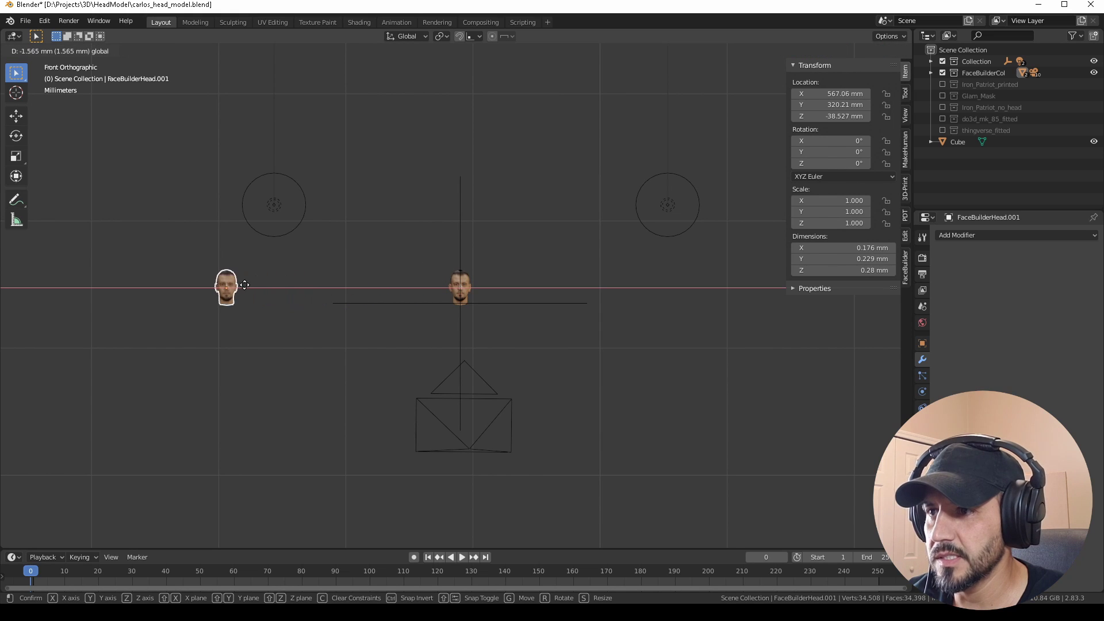
scroll(252, 306, down, 4)
scroll(282, 308, down, 2)
scroll(351, 308, down, 2)
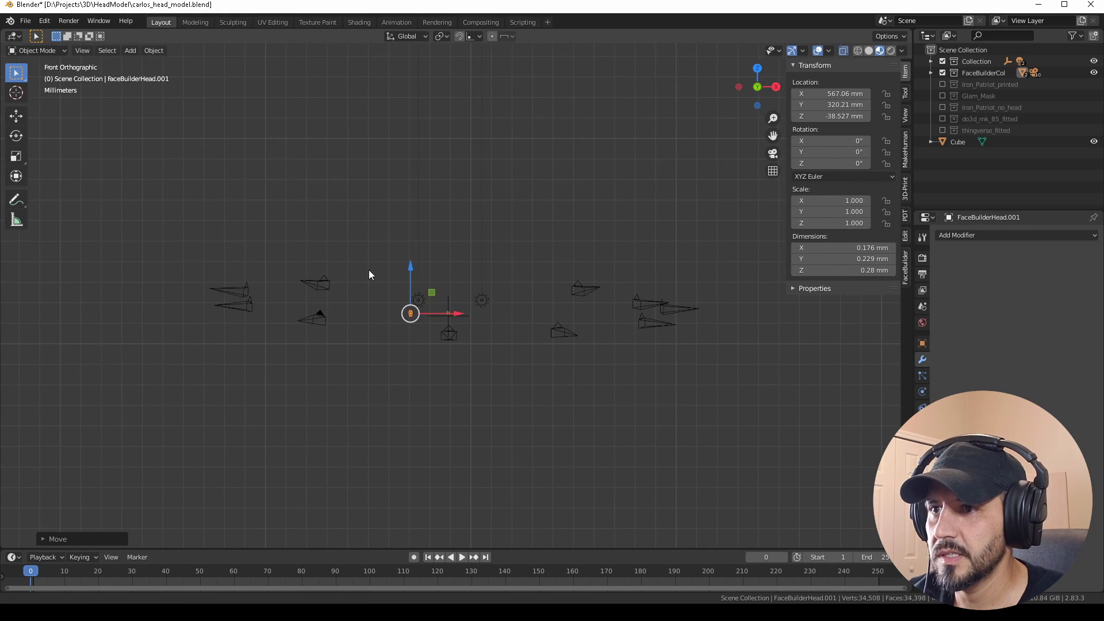
shift+middle_drag(370, 276, 315, 392)
Raise the duplicate head along Z and scale it up to about 313 (55 × 72 × 88 mm)
scroll(315, 385, down, 2)
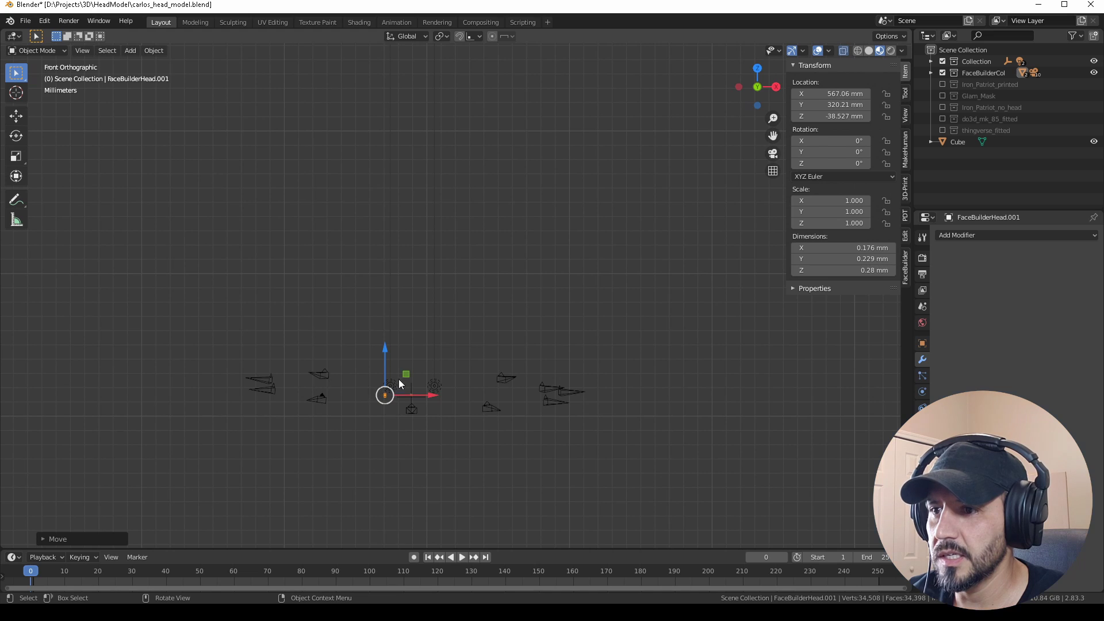
drag(384, 365, 391, 153)
scroll(413, 199, down, 3)
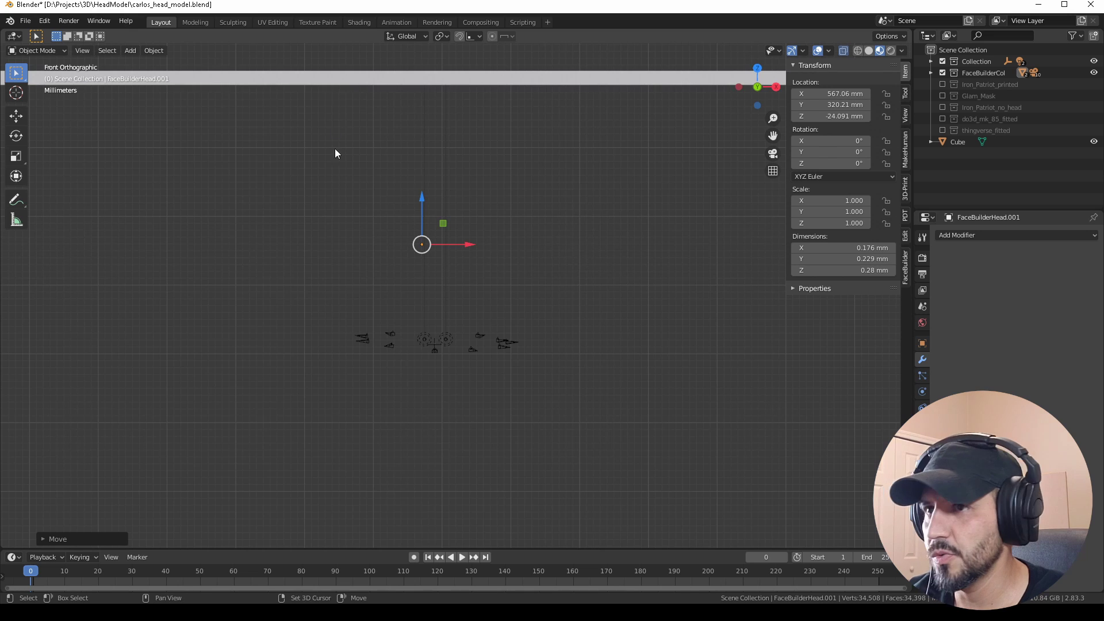
shift+middle_drag(335, 149, 352, 264)
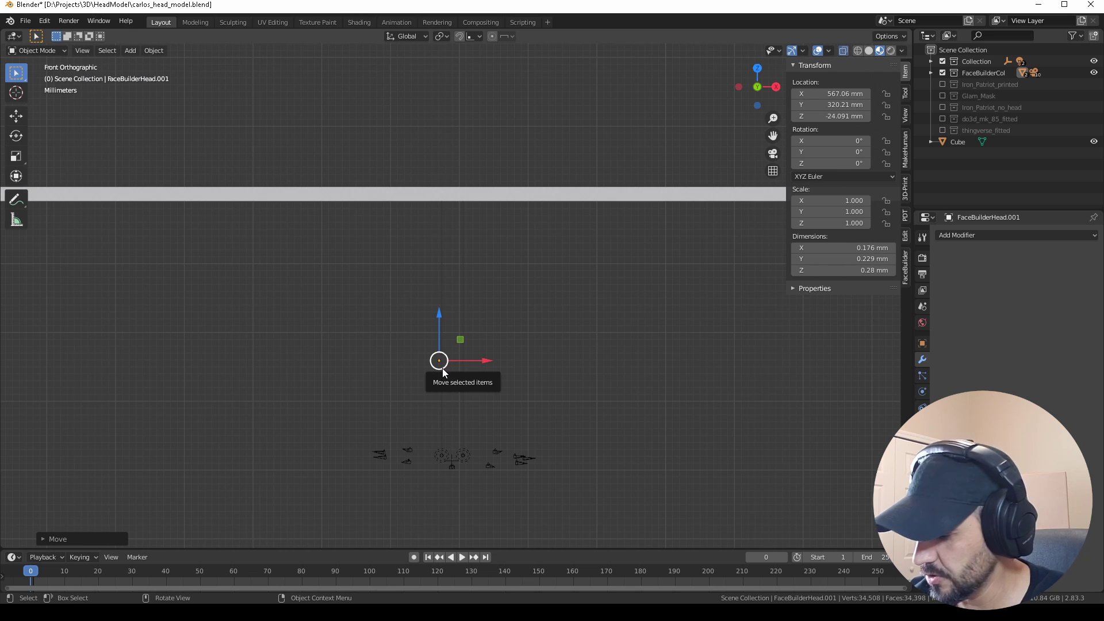
key(s)
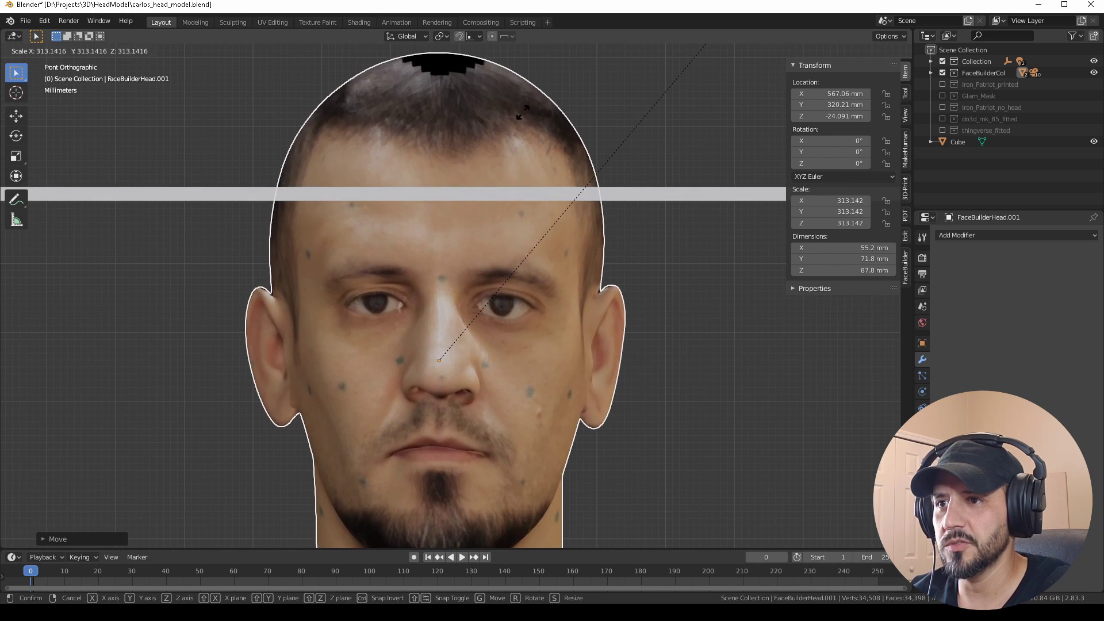
Enlarge the duplicate head further and reposition it near the reference bar
click(605, 64)
scroll(575, 161, down, 6)
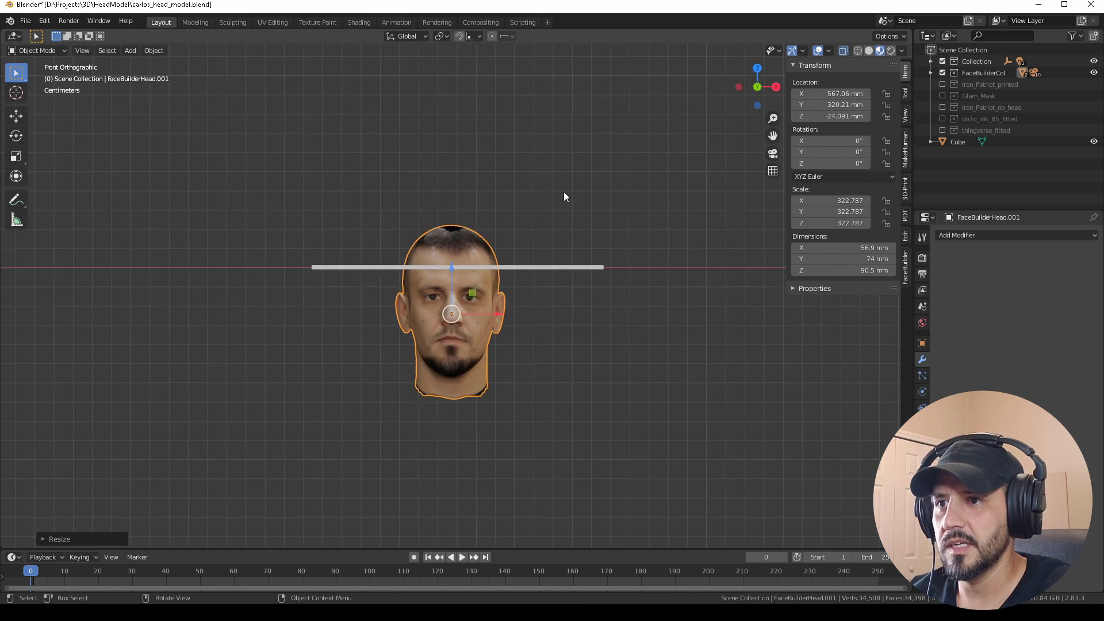
scroll(546, 224, down, 1)
key(s)
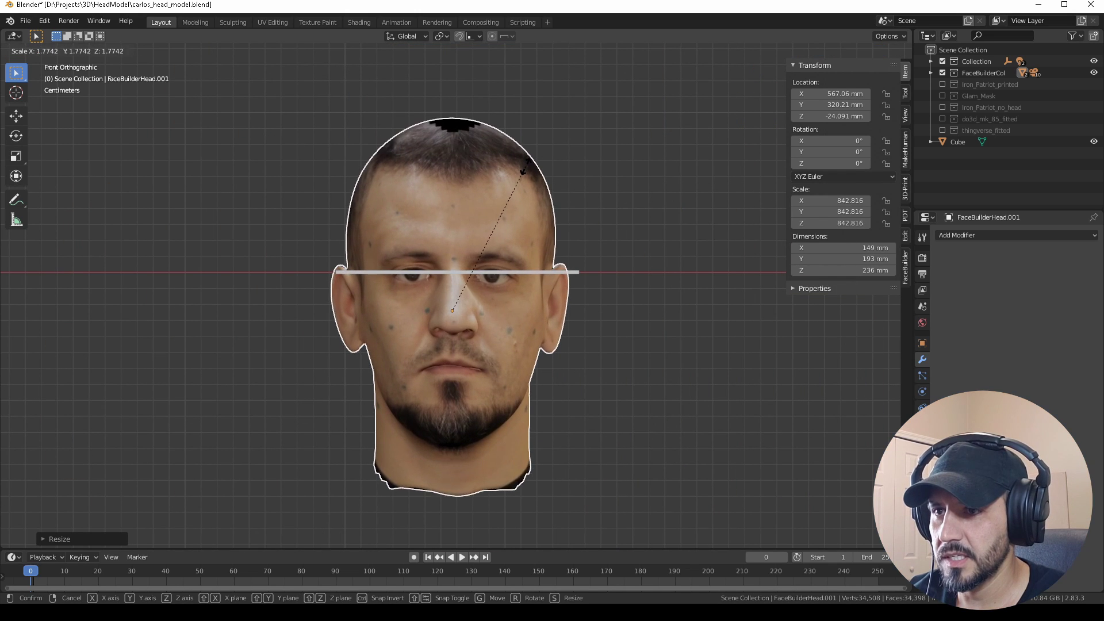
click(492, 285)
key(g)
click(447, 269)
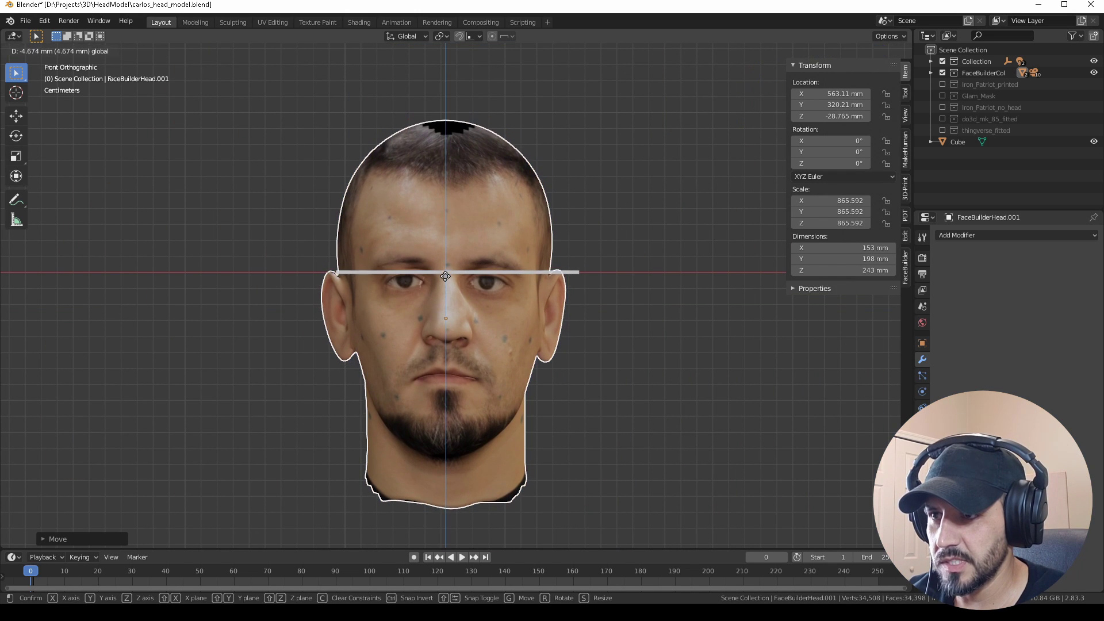
Nudge the head to line up with the bar, scale it up and lower it along Z
click(577, 270)
click(508, 293)
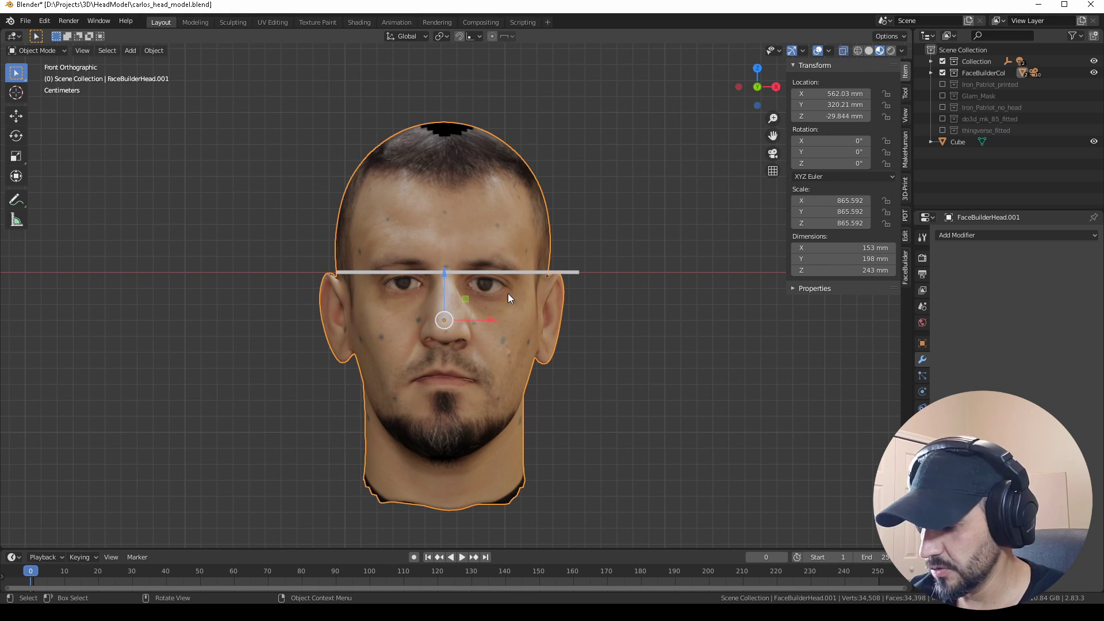
drag(491, 190, 505, 185)
key(s)
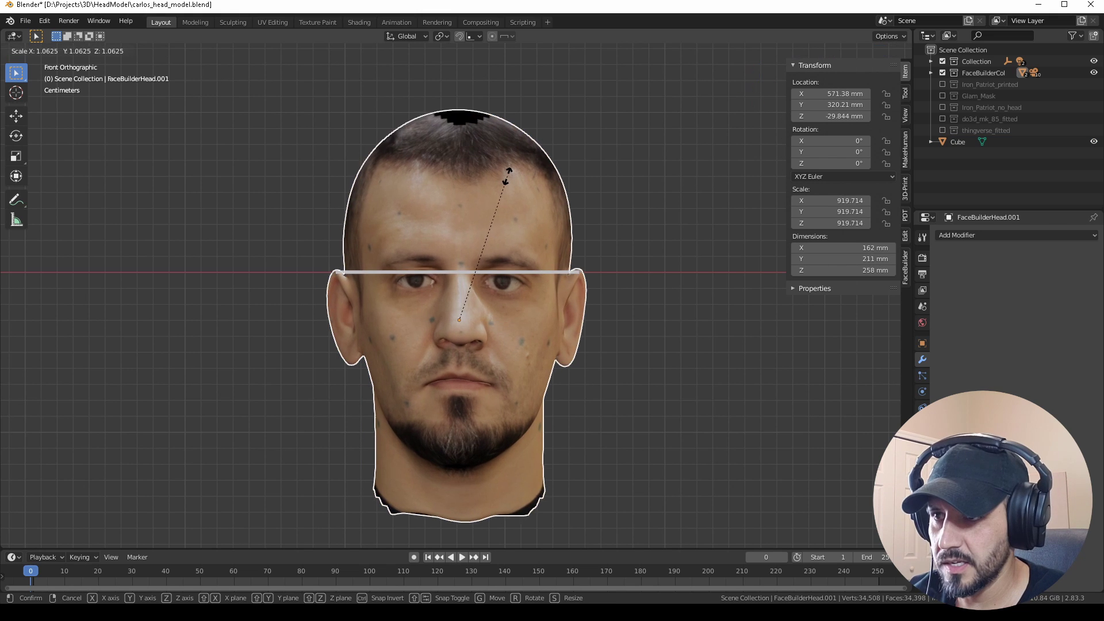
click(505, 167)
key(g)
key(z)
click(477, 319)
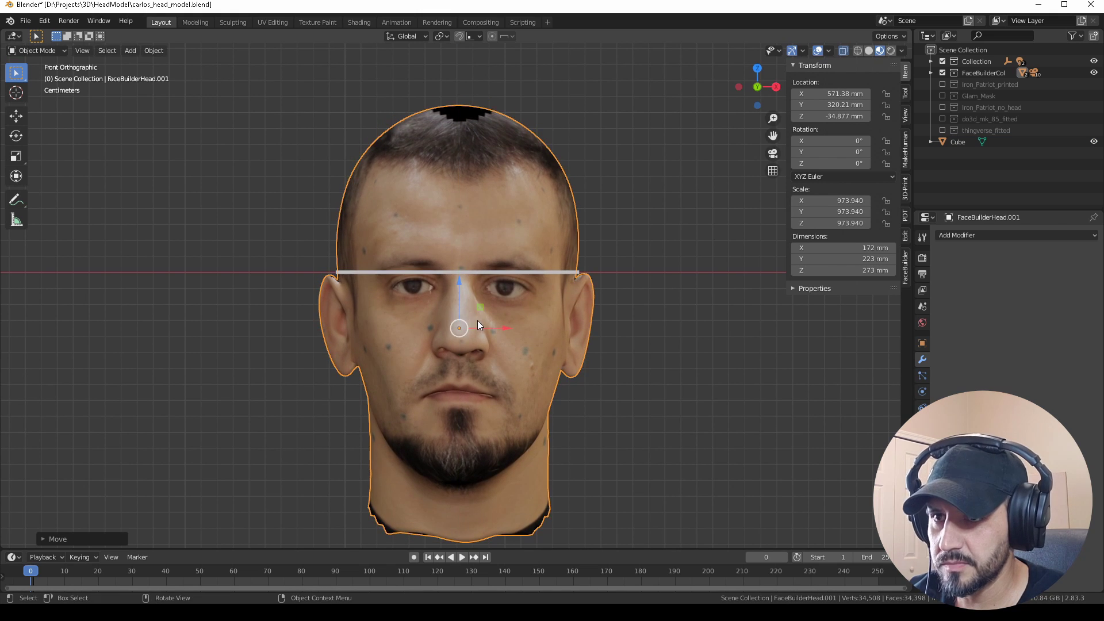
Scale the head up slightly again and check it against the reference bar
key(s)
click(412, 313)
scroll(412, 312, down, 5)
click(16, 220)
scroll(460, 271, up, 5)
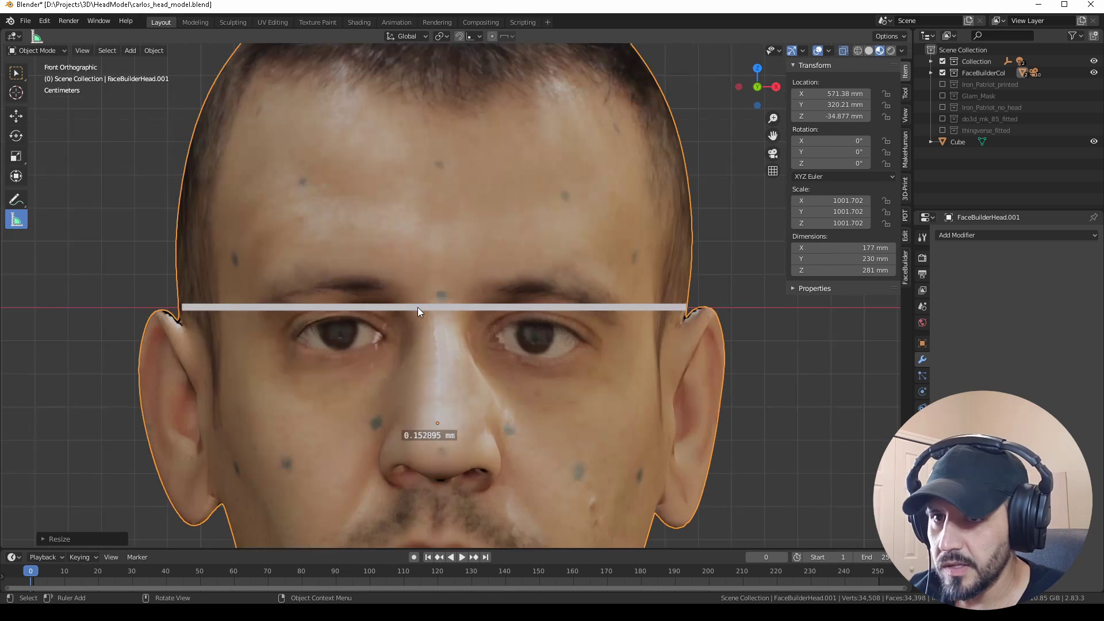
click(379, 346)
click(417, 374)
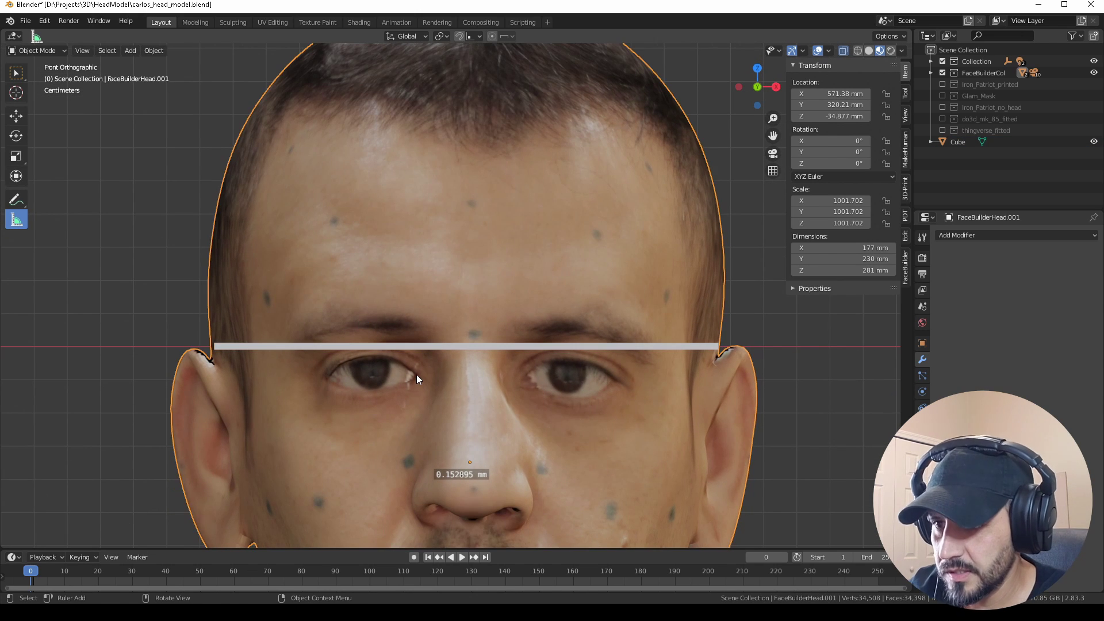
Reposition the head so its ears meet the 152 mm bar ends, keeping its size
scroll(417, 374, down, 1)
key(g)
click(417, 373)
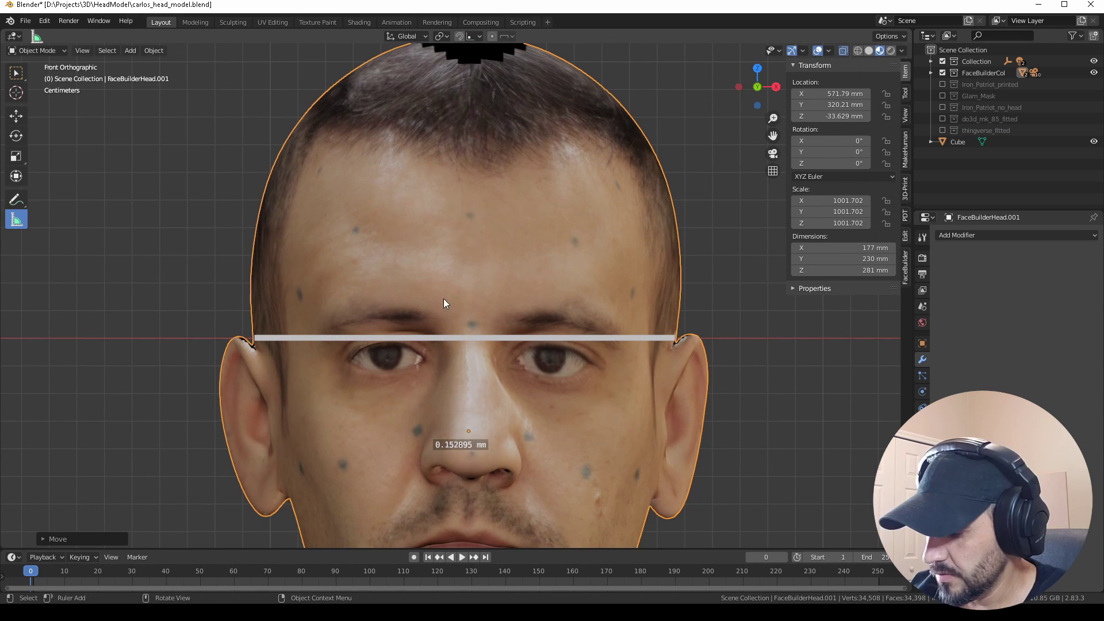
key(s)
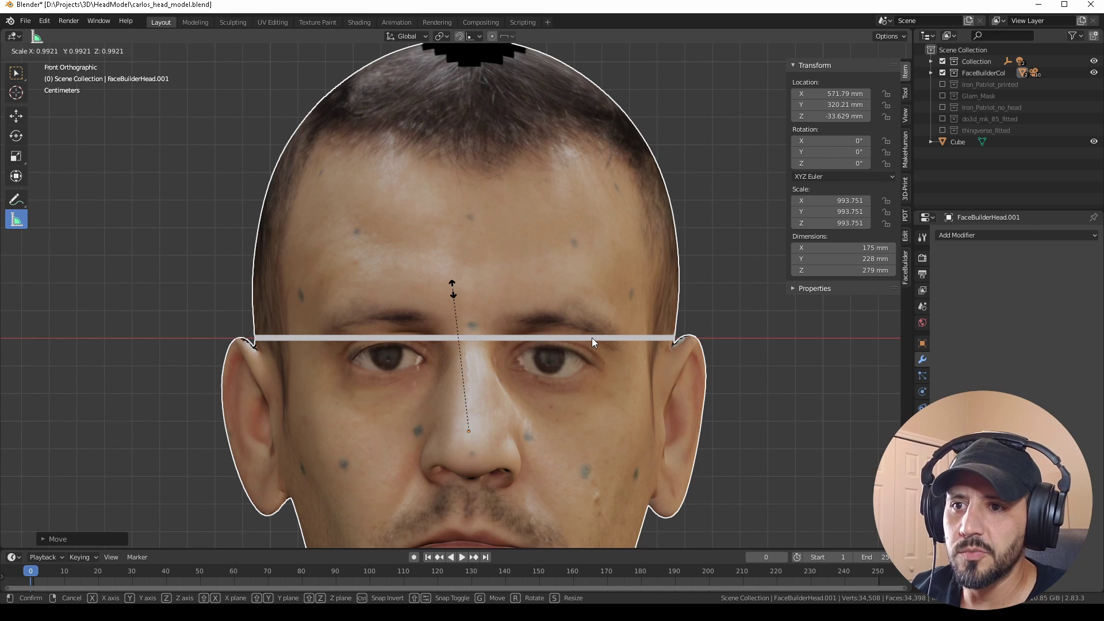
key(Escape)
scroll(597, 347, down, 1)
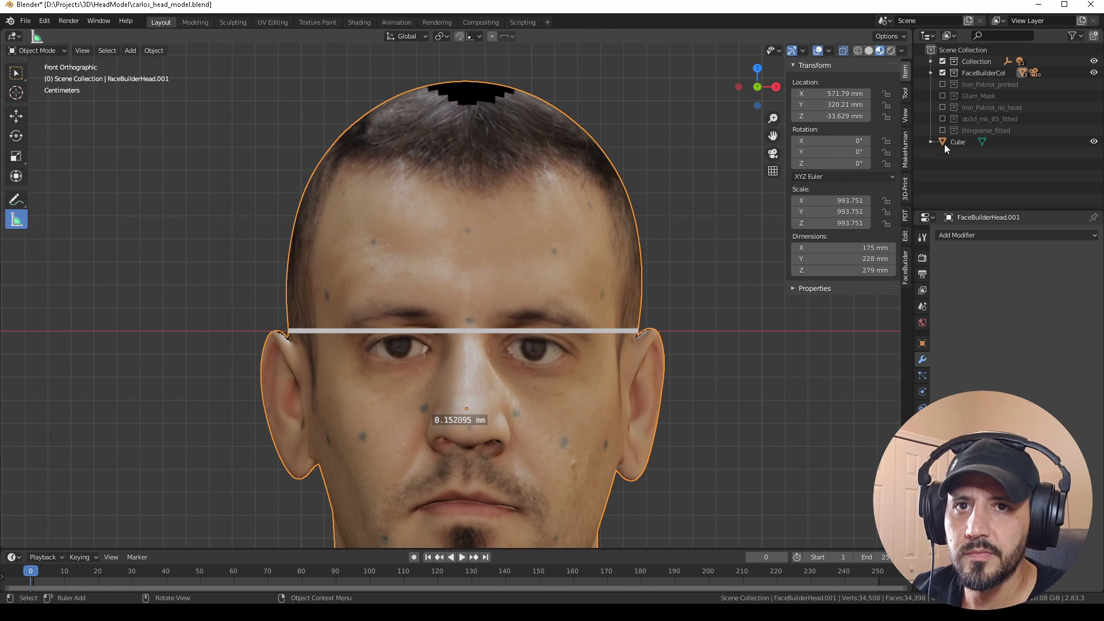
Delete the Cube reference bar
click(950, 139)
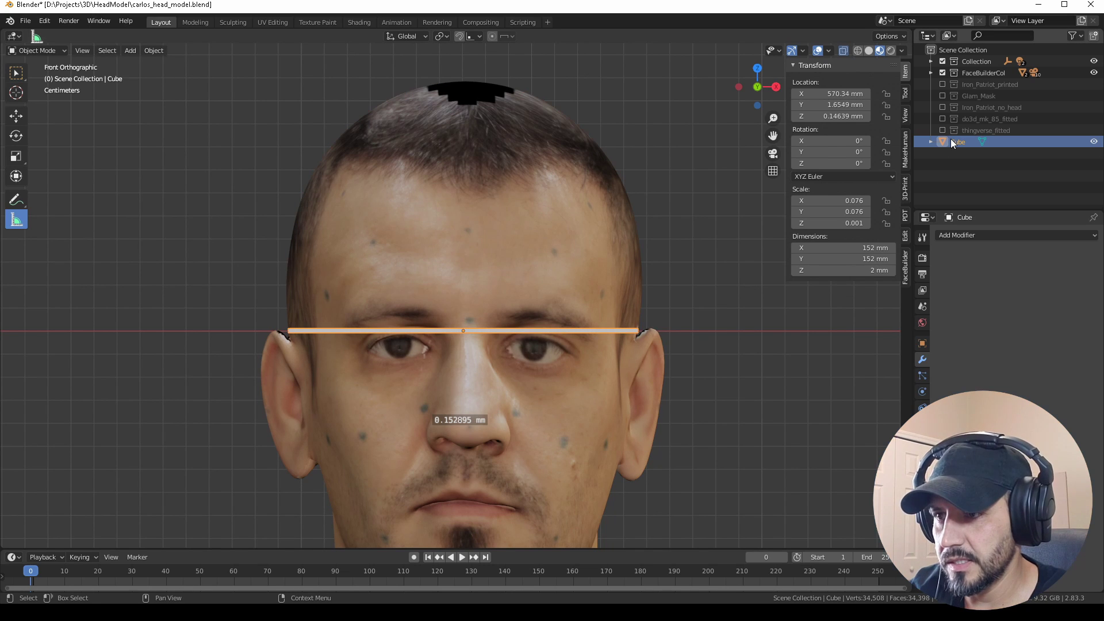
key(x)
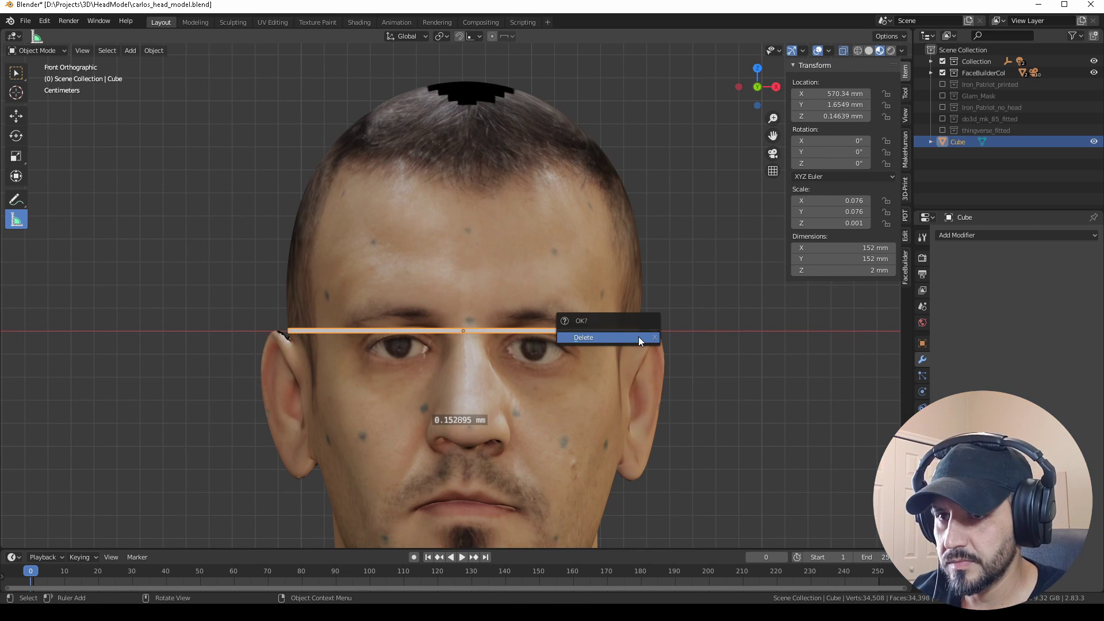
click(638, 337)
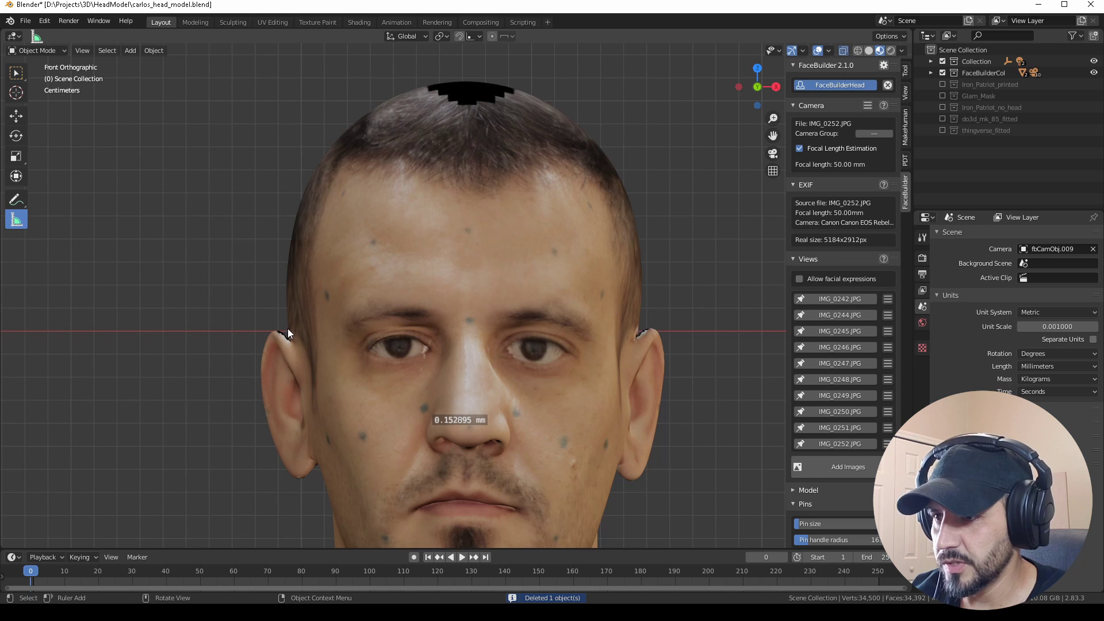
Measure ear to ear across the head with the ruler, reading 152.314 mm
drag(288, 330, 640, 329)
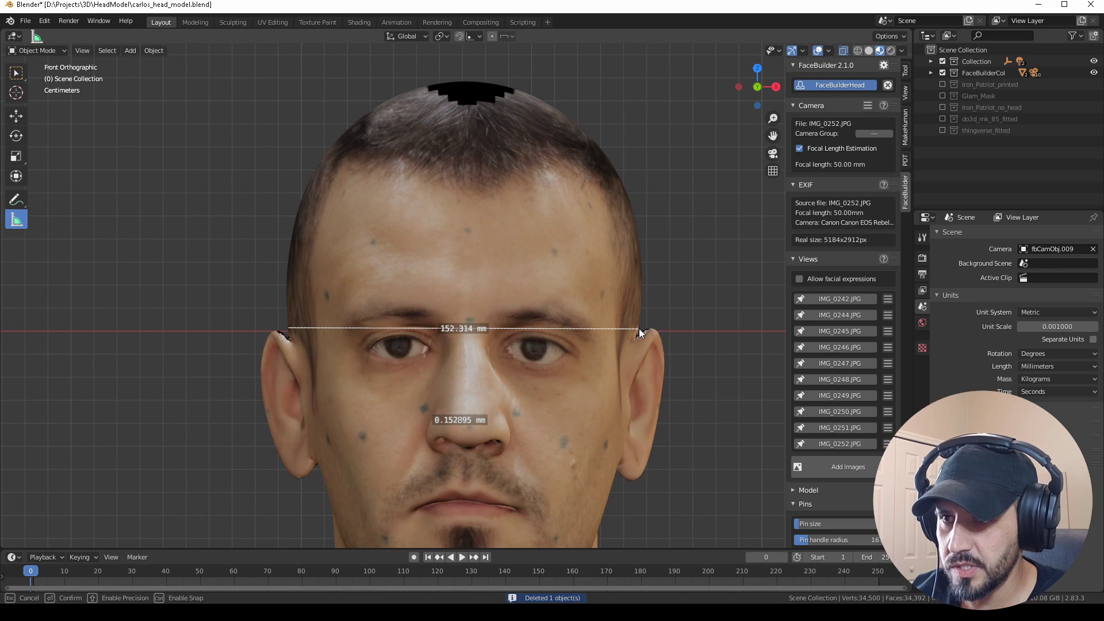
drag(640, 329, 640, 329)
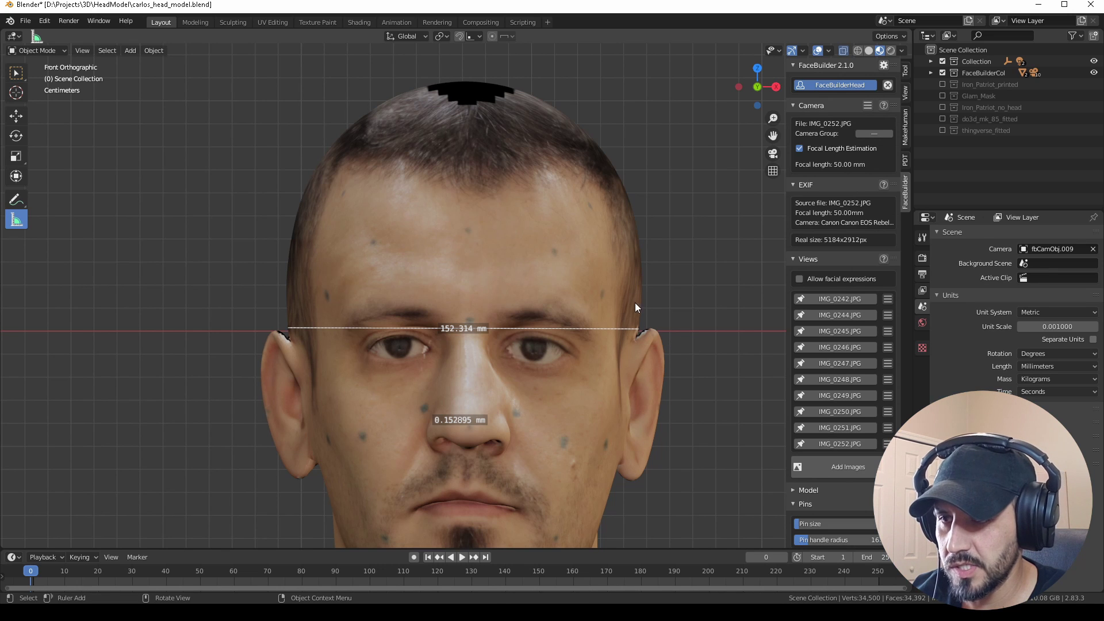
scroll(635, 303, down, 2)
scroll(629, 271, down, 1)
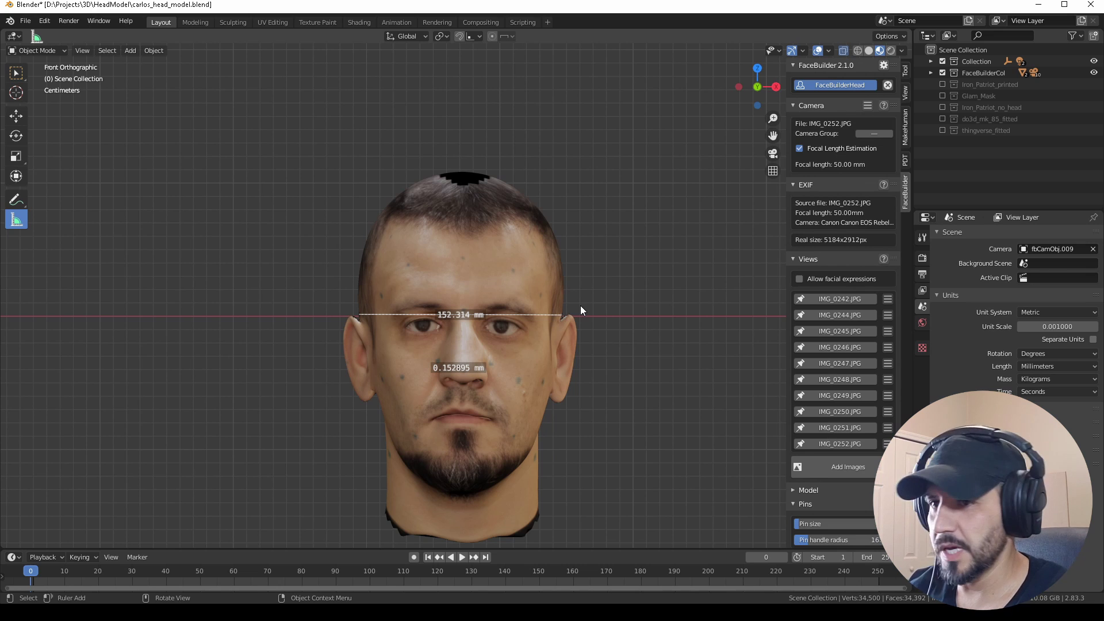
mouse_move(572, 305)
shift+middle_down()
mouse_move(523, 266)
mouse_move(479, 190)
mouse_move(467, 202)
shift+middle_up()
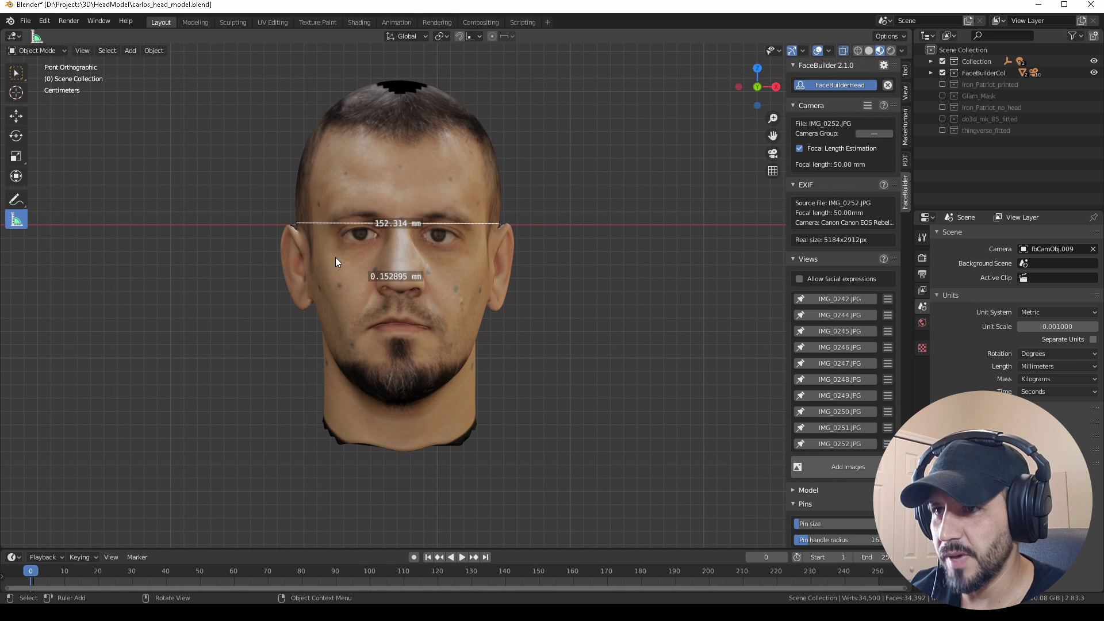
Inspect the enlarged head in Right and Front views, then reselect it with Select Box
key(KP_3)
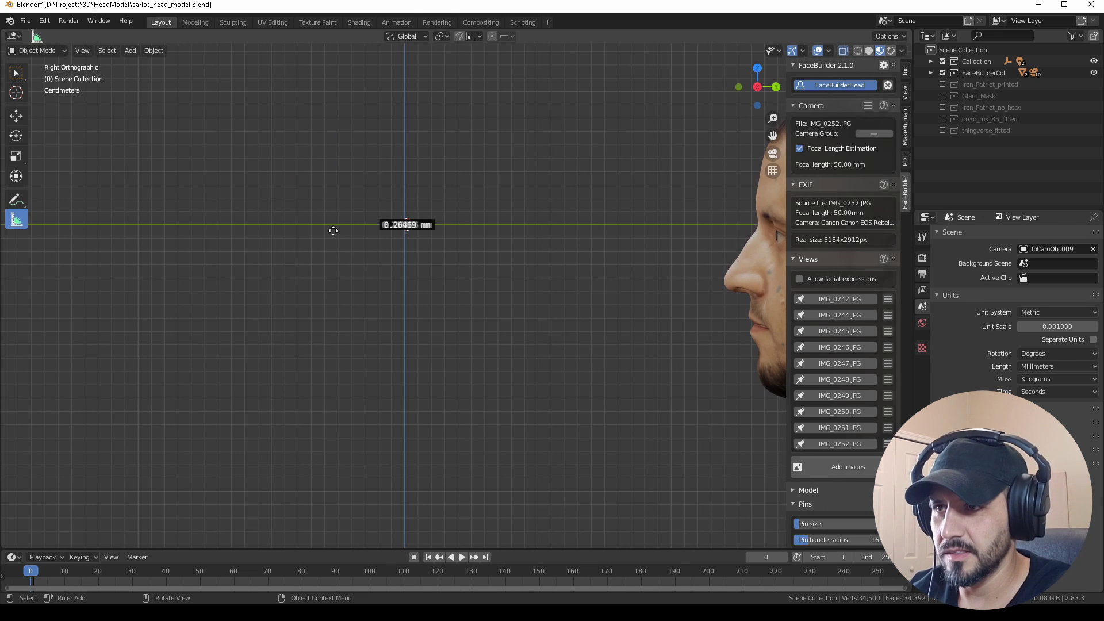
shift+middle_drag(615, 326, 167, 337)
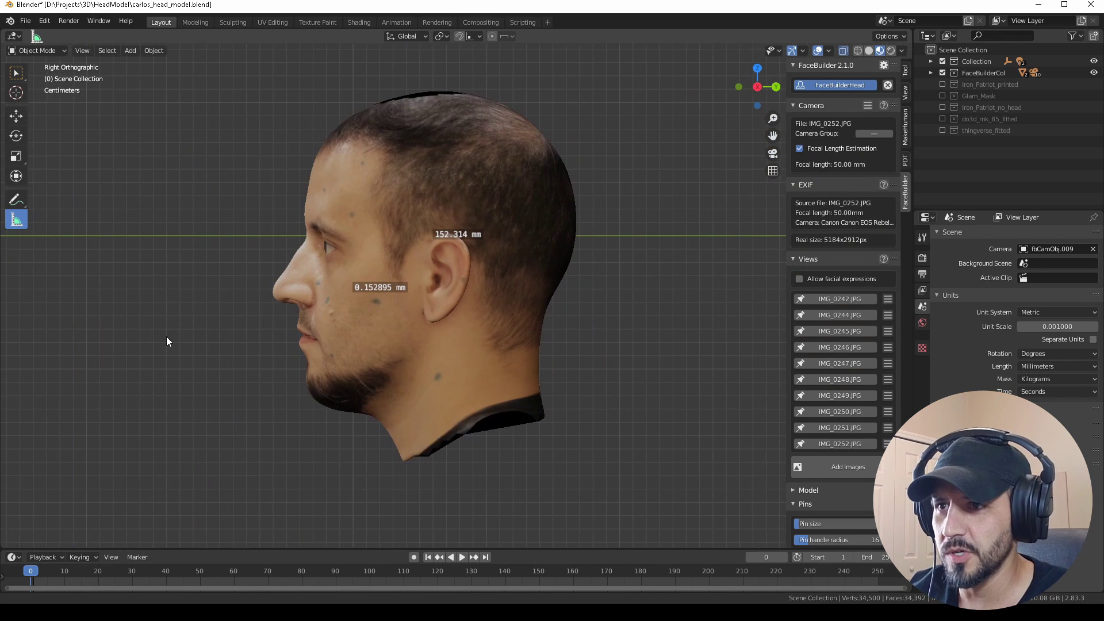
scroll(293, 292, up, 2)
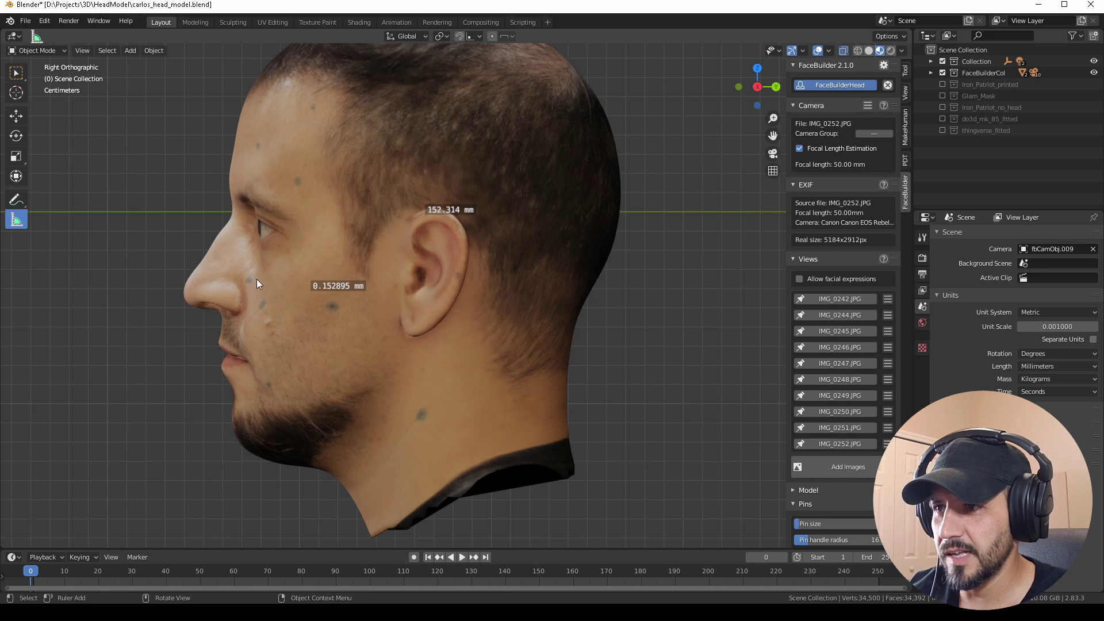
scroll(271, 208, down, 1)
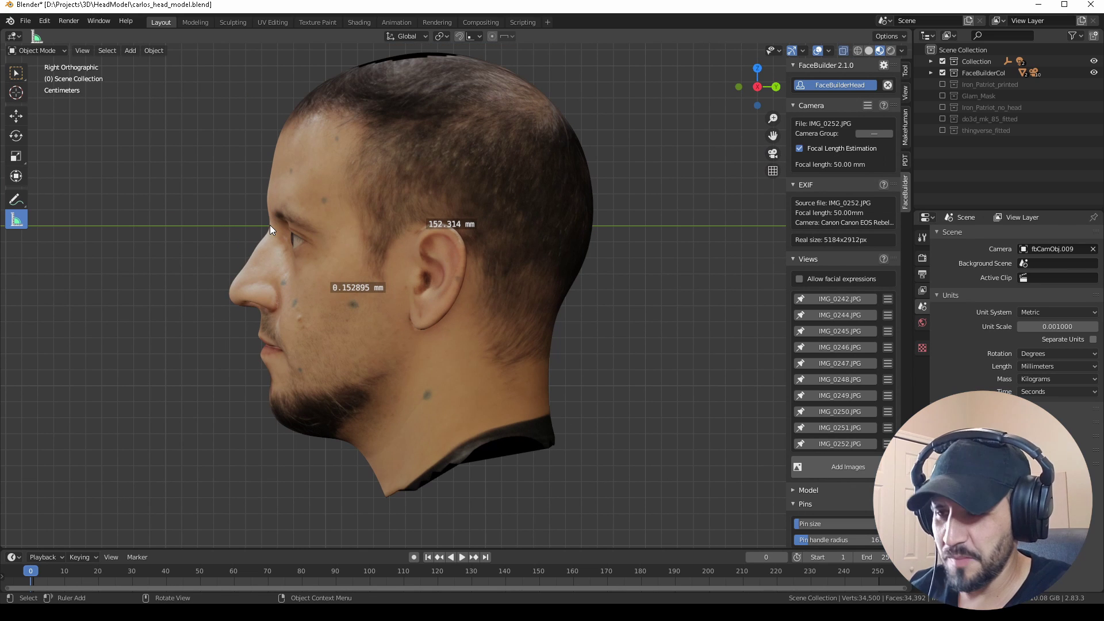
key(KP_1)
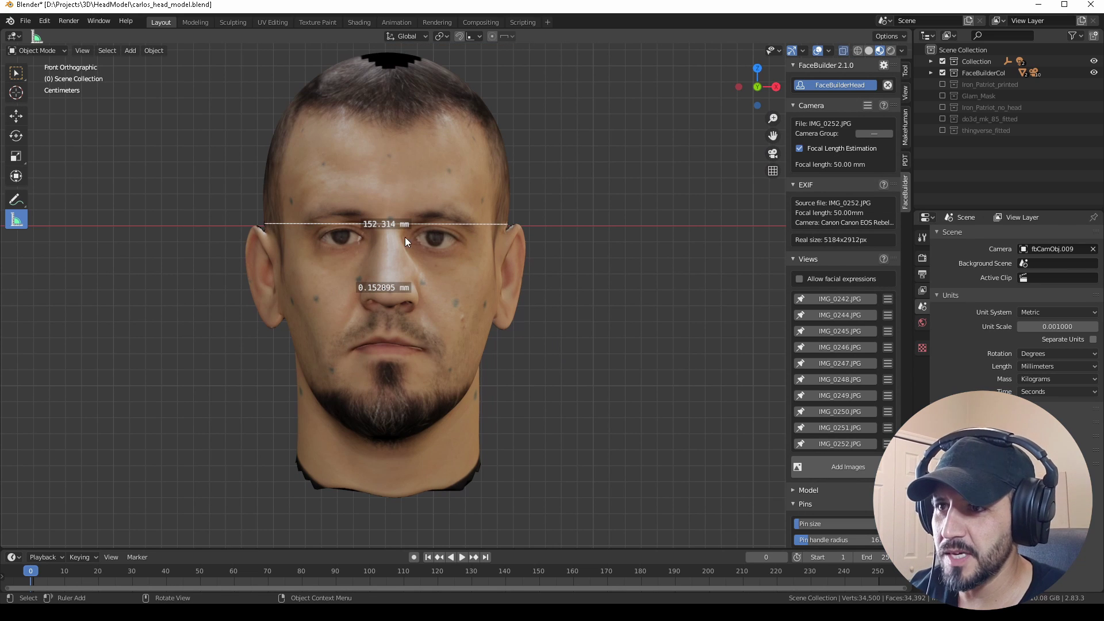
click(15, 78)
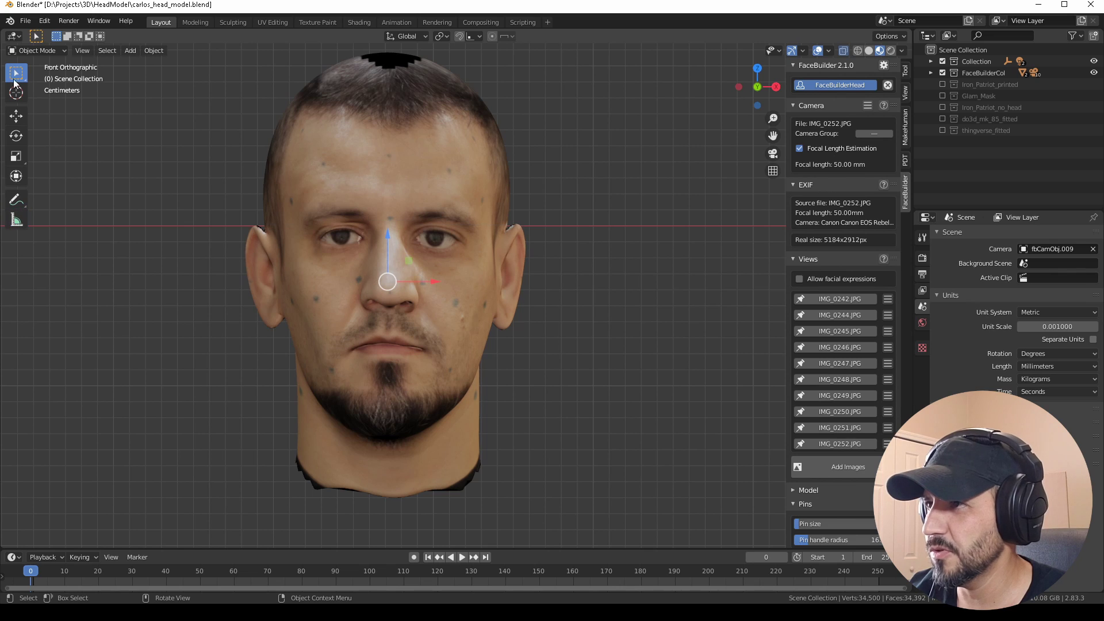
click(402, 229)
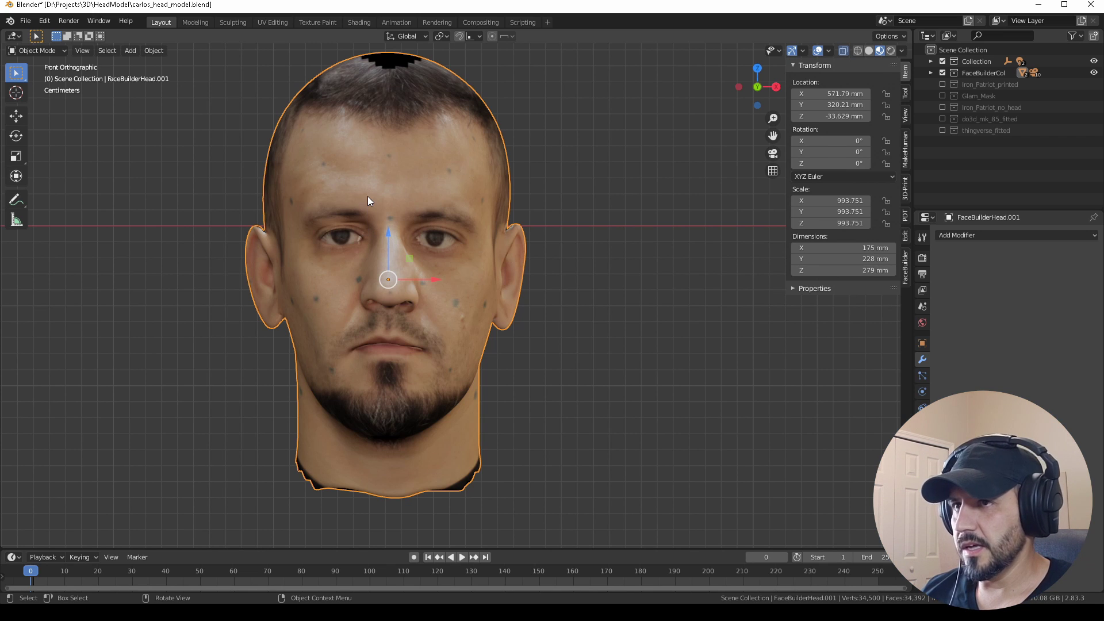
Hide the enlarged duplicate head and pan out to the small original near the origin
shift+middle_drag(368, 196, 426, 203)
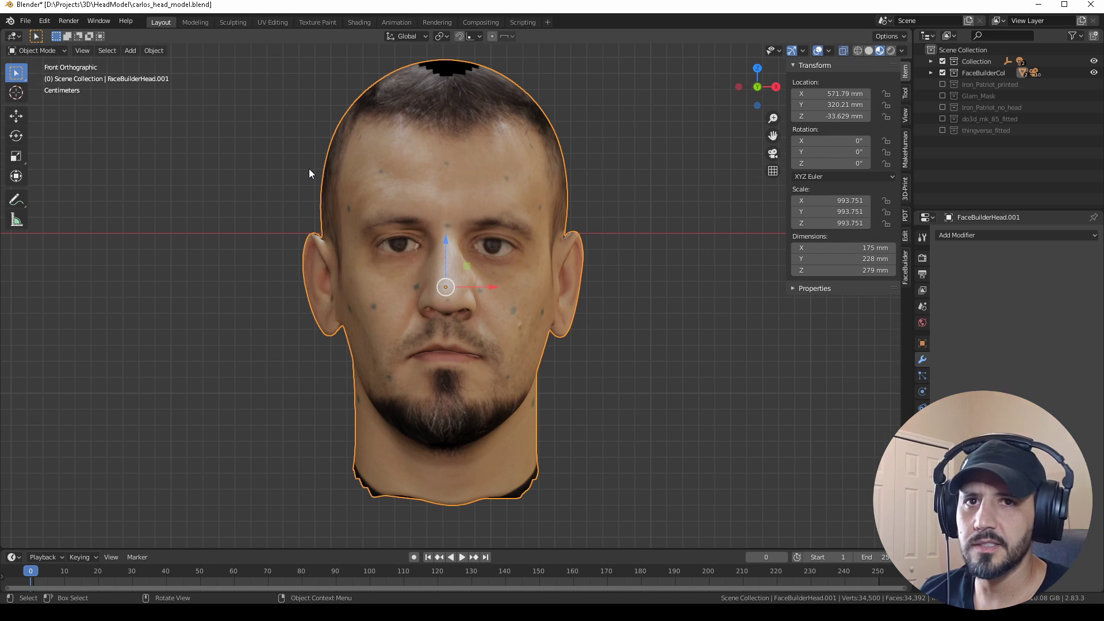
scroll(309, 168, down, 1)
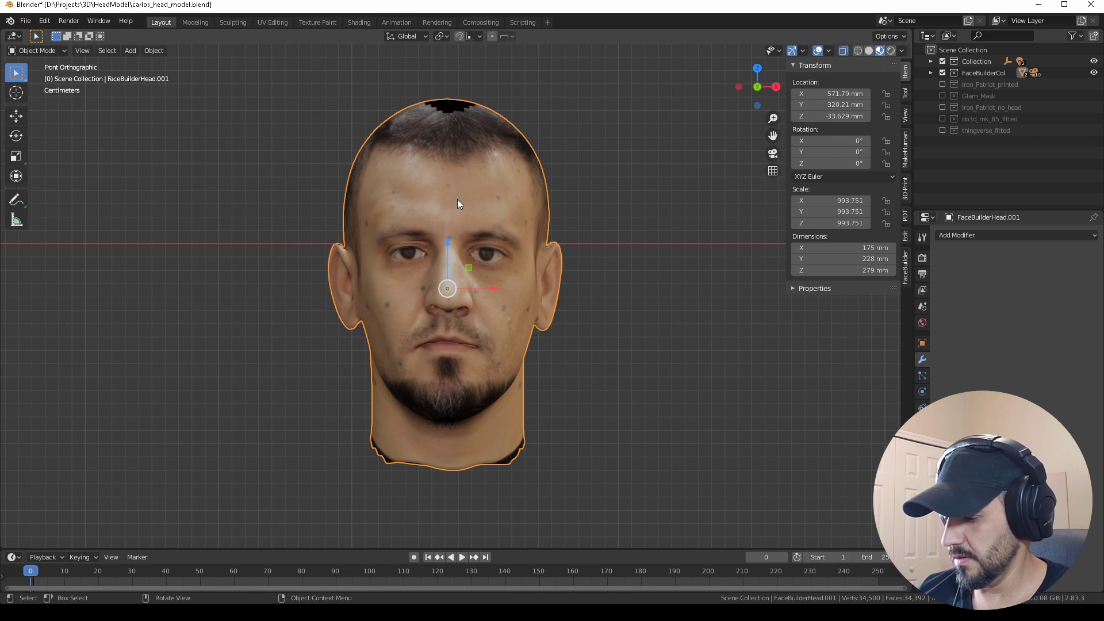
key(h)
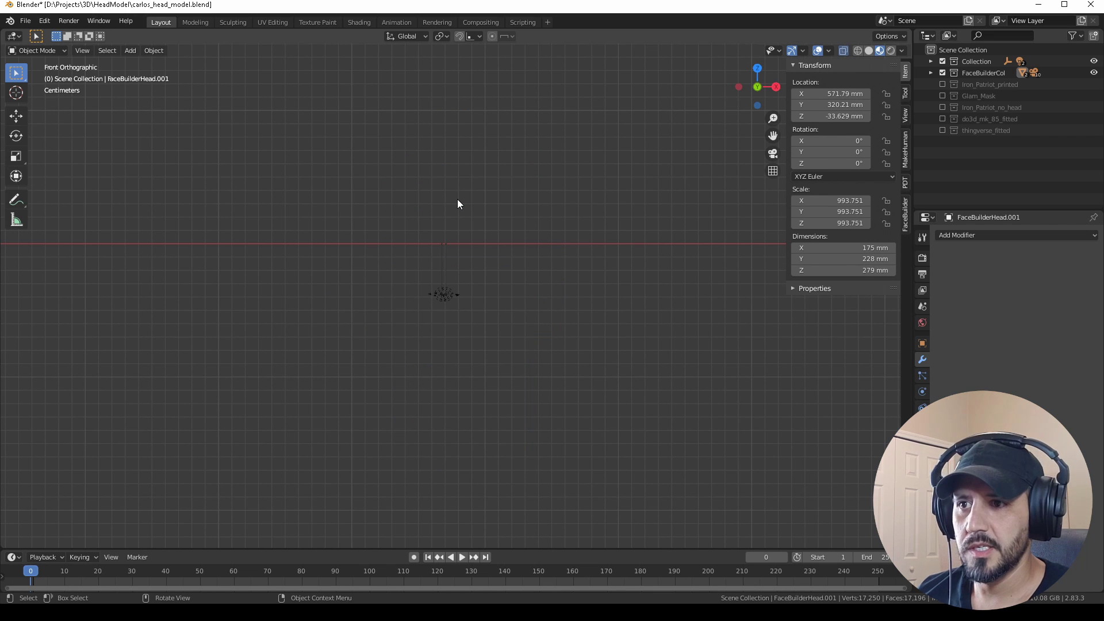
scroll(457, 199, down, 2)
scroll(454, 201, down, 2)
shift+middle_drag(451, 209, 604, 219)
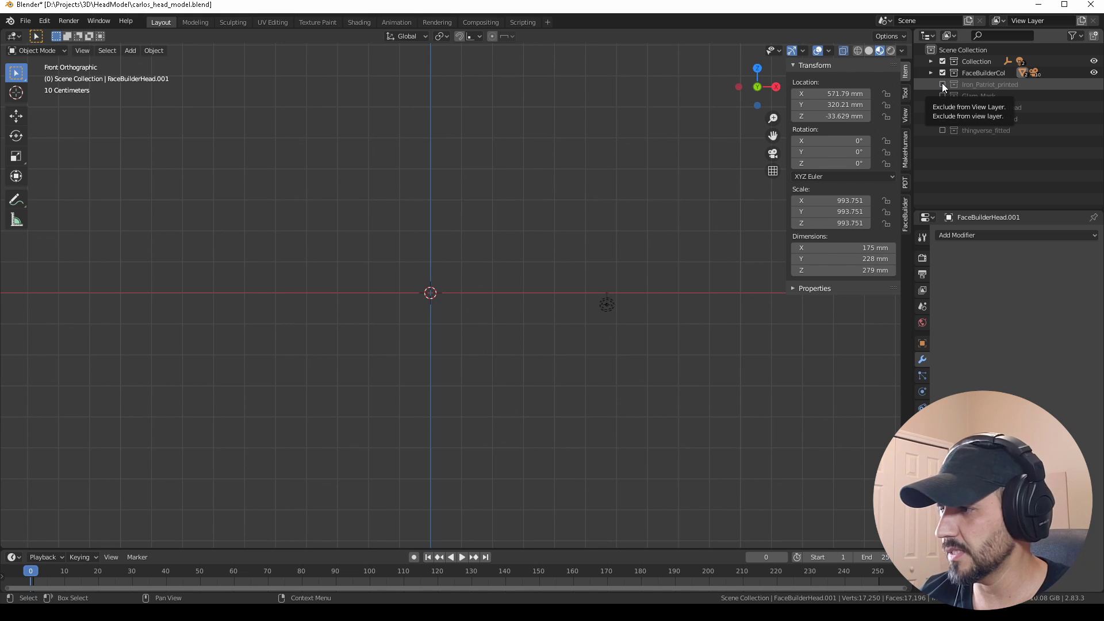
Show the Iron_Patriot_printed helmet front-on and select it to check its 0.914 scale
click(942, 85)
scroll(524, 322, up, 3)
scroll(483, 328, up, 3)
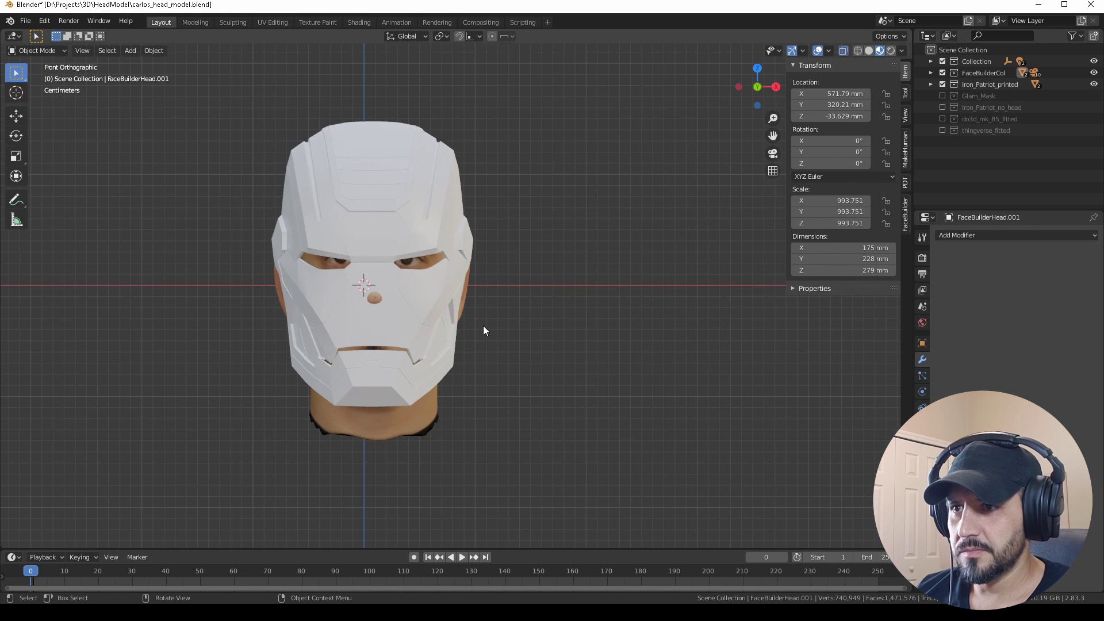
mouse_move(484, 326)
shift+middle_down()
mouse_move(509, 335)
mouse_move(550, 324)
shift+middle_up()
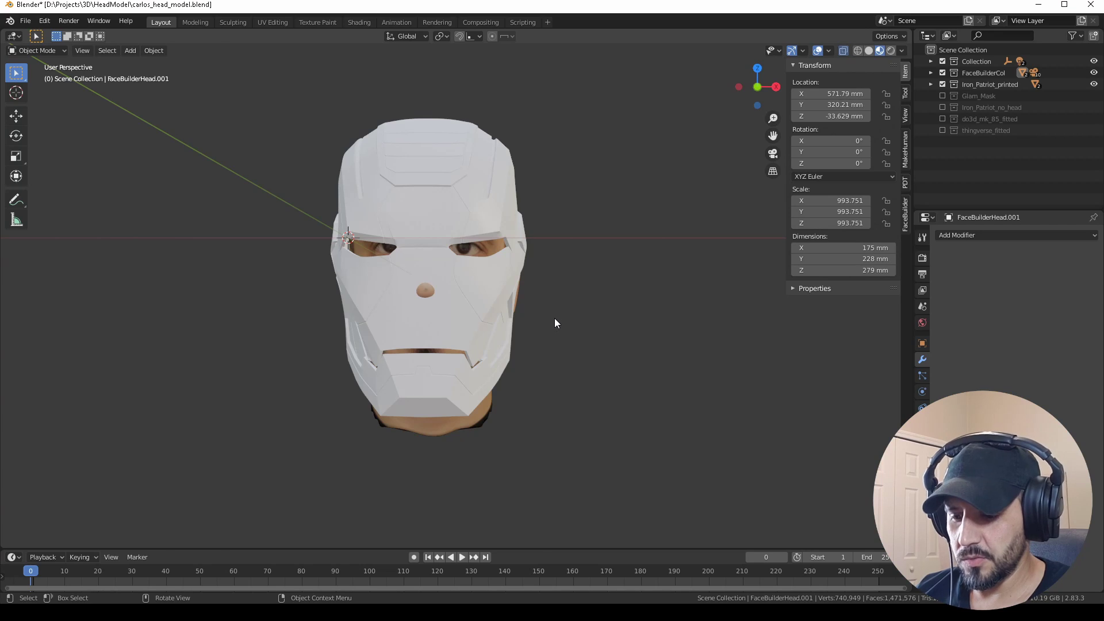
key(KP_1)
click(505, 181)
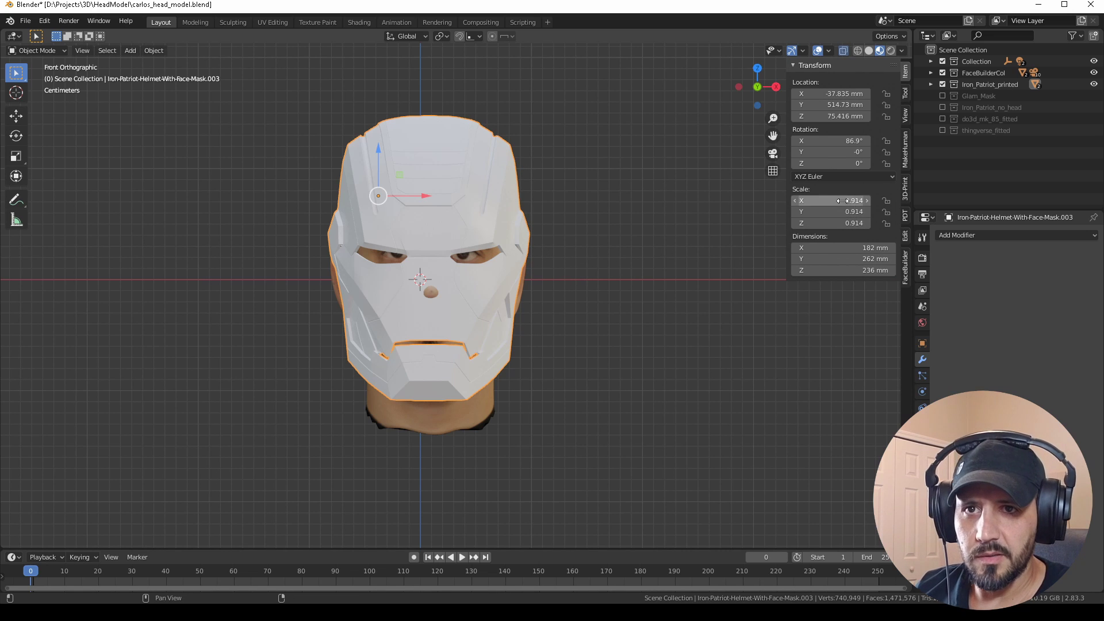
middle_drag(591, 241, 475, 247)
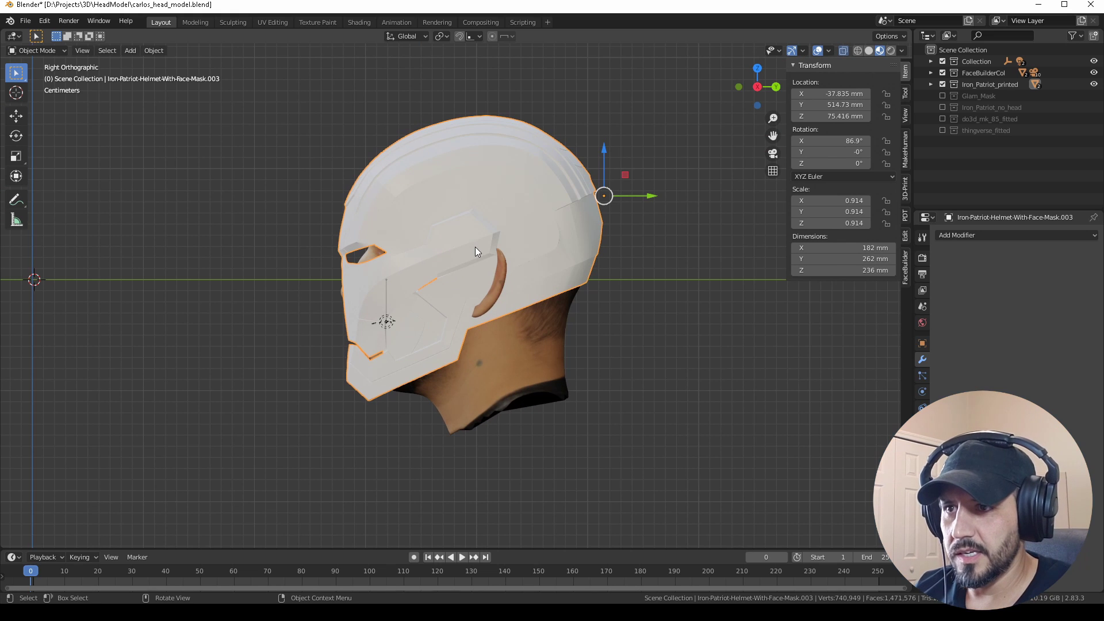
click(494, 359)
scroll(402, 196, up, 2)
scroll(437, 196, up, 1)
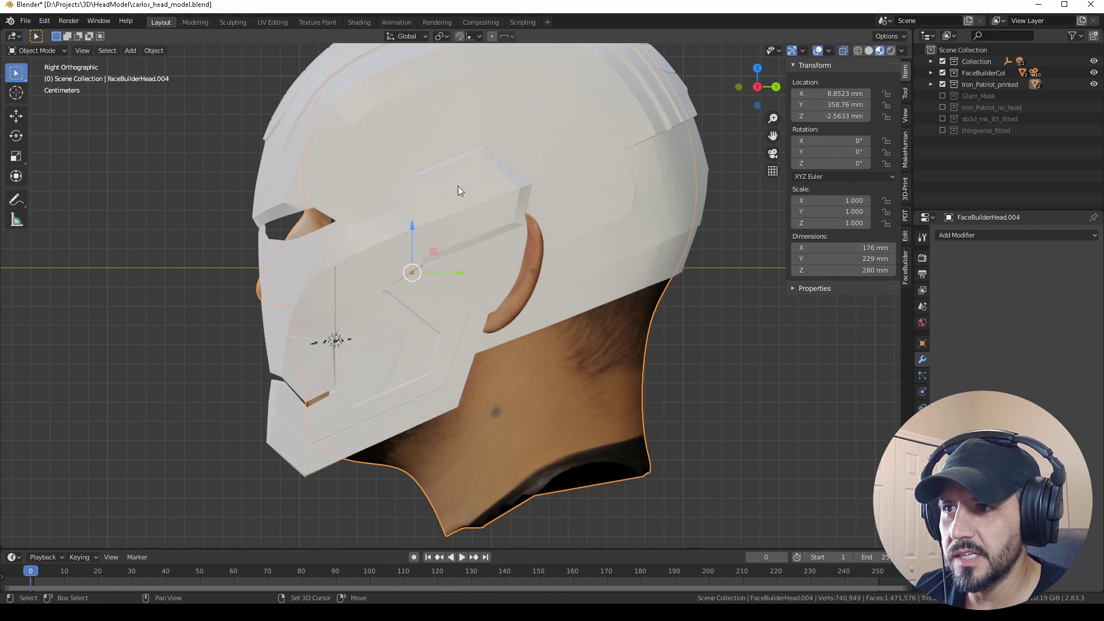
shift+middle_drag(458, 185, 419, 326)
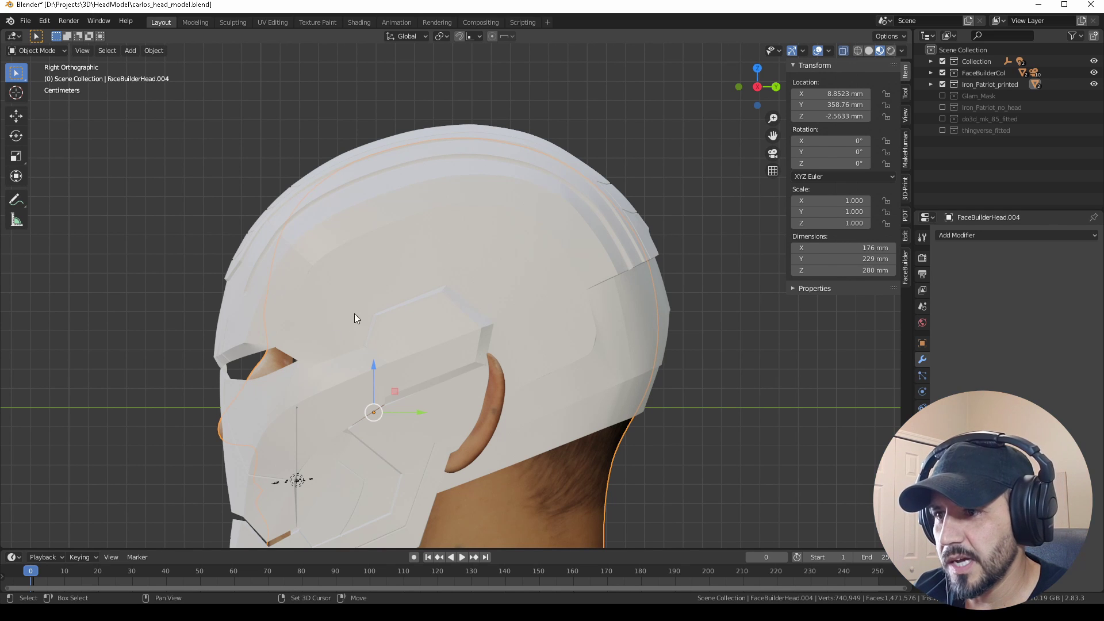
shift+middle_drag(355, 313, 444, 227)
scroll(409, 271, up, 1)
scroll(310, 325, up, 2)
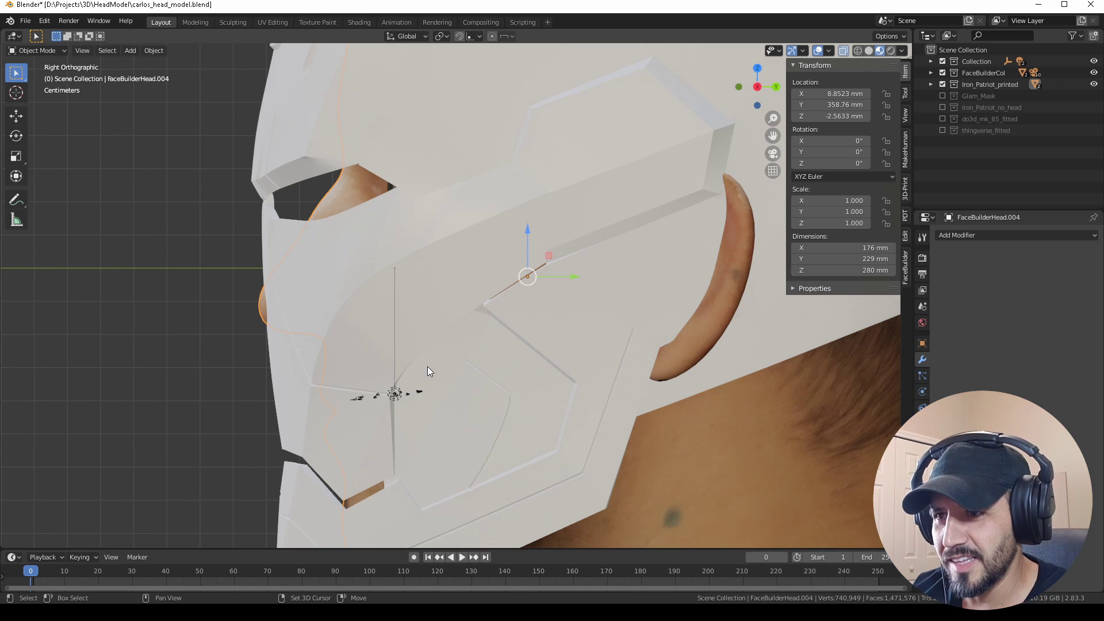
mouse_move(427, 367)
shift+middle_down()
mouse_move(343, 237)
mouse_move(284, 217)
mouse_move(225, 315)
mouse_move(361, 220)
mouse_move(295, 284)
mouse_move(356, 264)
mouse_move(334, 299)
mouse_move(309, 506)
mouse_move(122, 177)
mouse_move(326, 400)
mouse_move(344, 346)
shift+middle_up()
scroll(430, 275, down, 1)
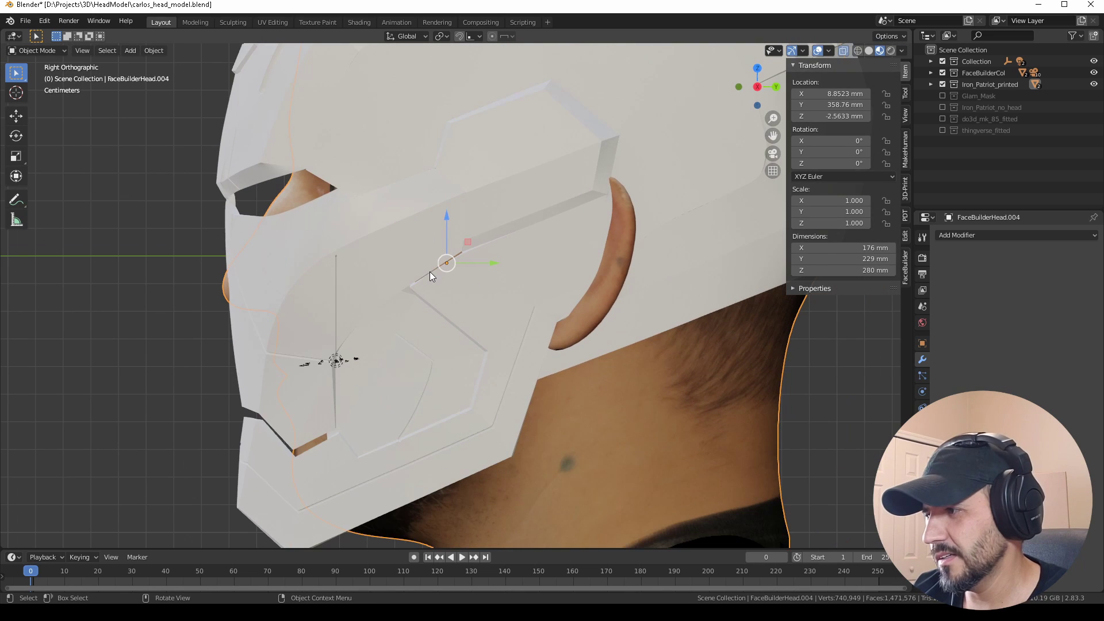
scroll(418, 279, down, 1)
scroll(418, 280, down, 1)
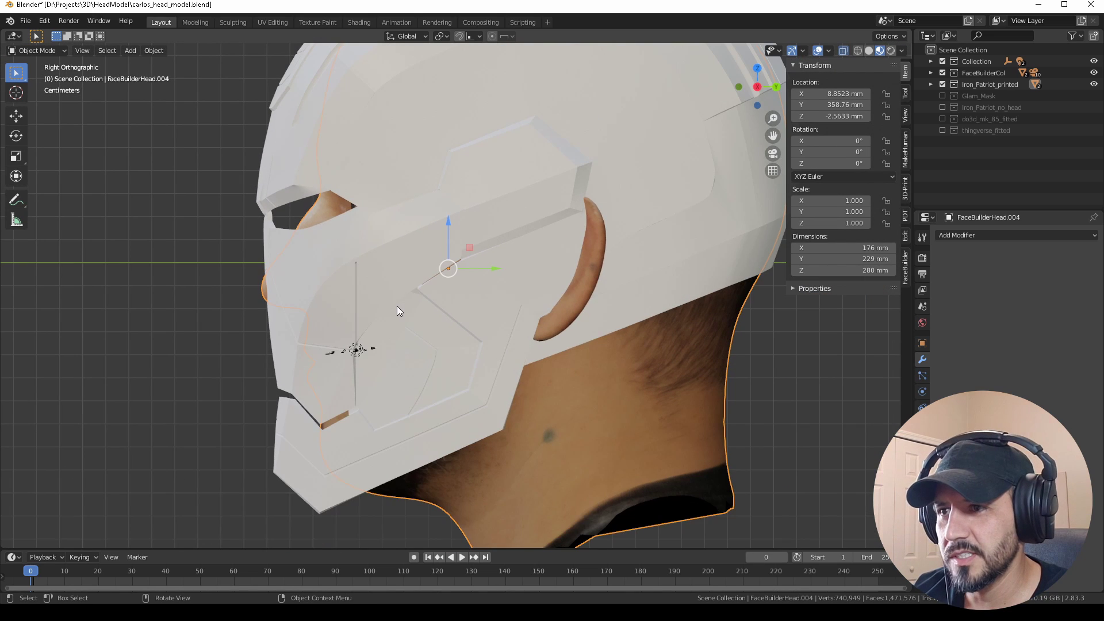
key(KP_1)
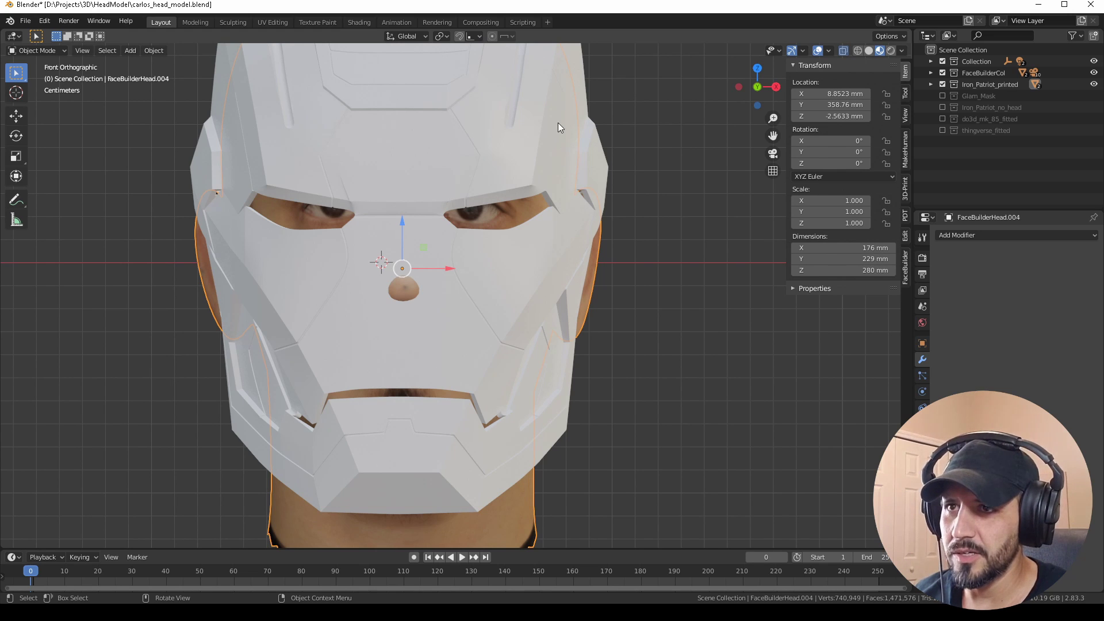
click(578, 80)
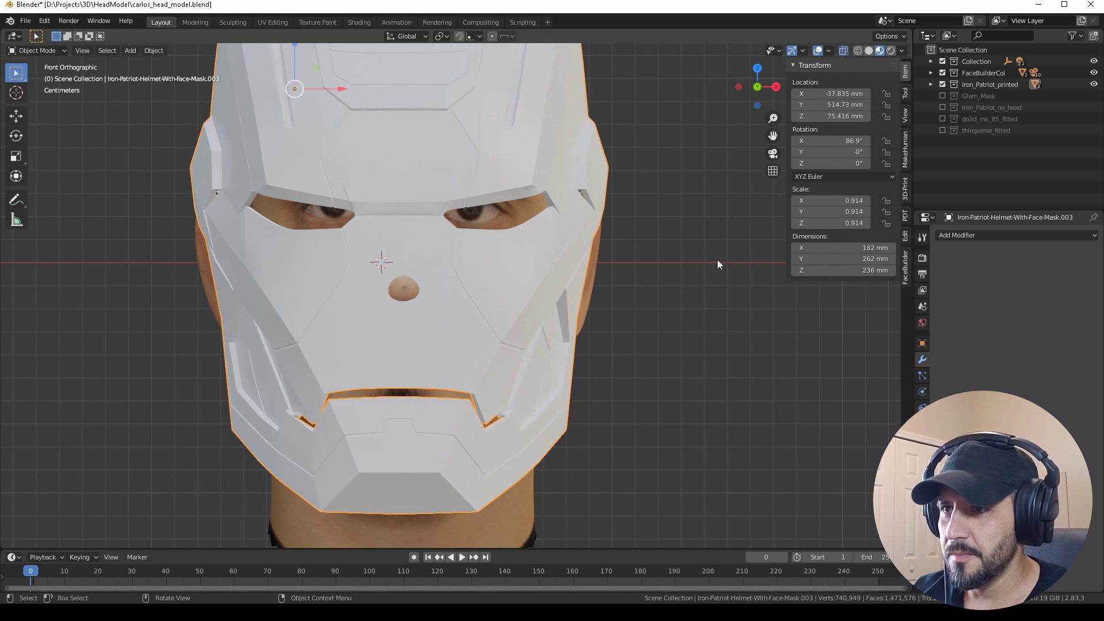
scroll(705, 267, down, 2)
scroll(639, 288, down, 1)
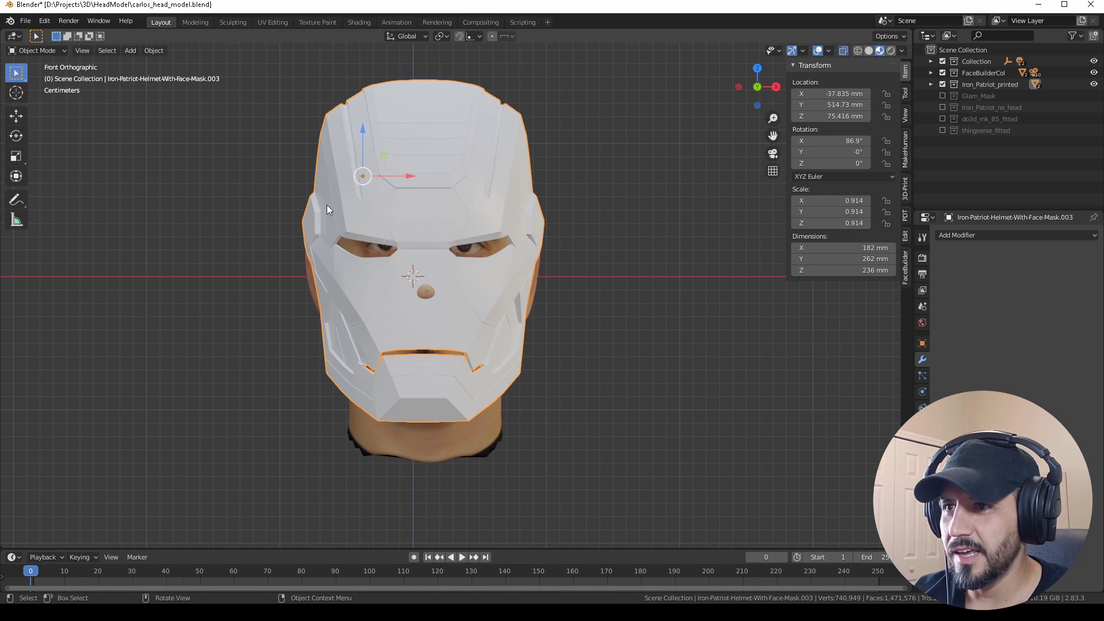
Hide Iron_Patriot_printed and inspect the Glam_Mask fitted over the lower face
click(942, 85)
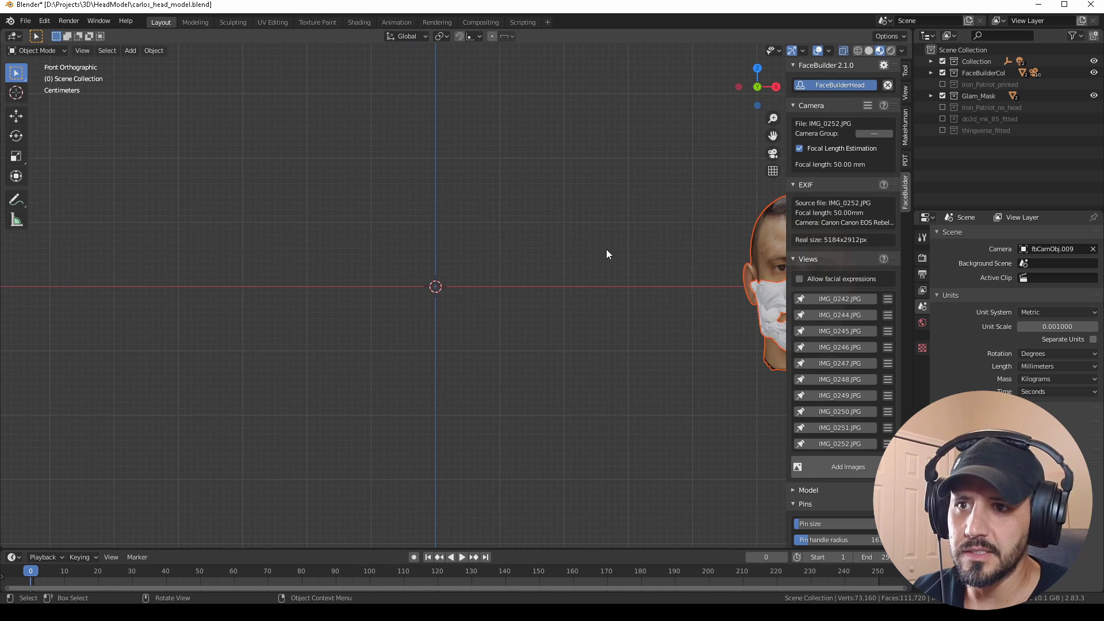
shift+middle_drag(607, 250, 313, 274)
scroll(313, 274, up, 4)
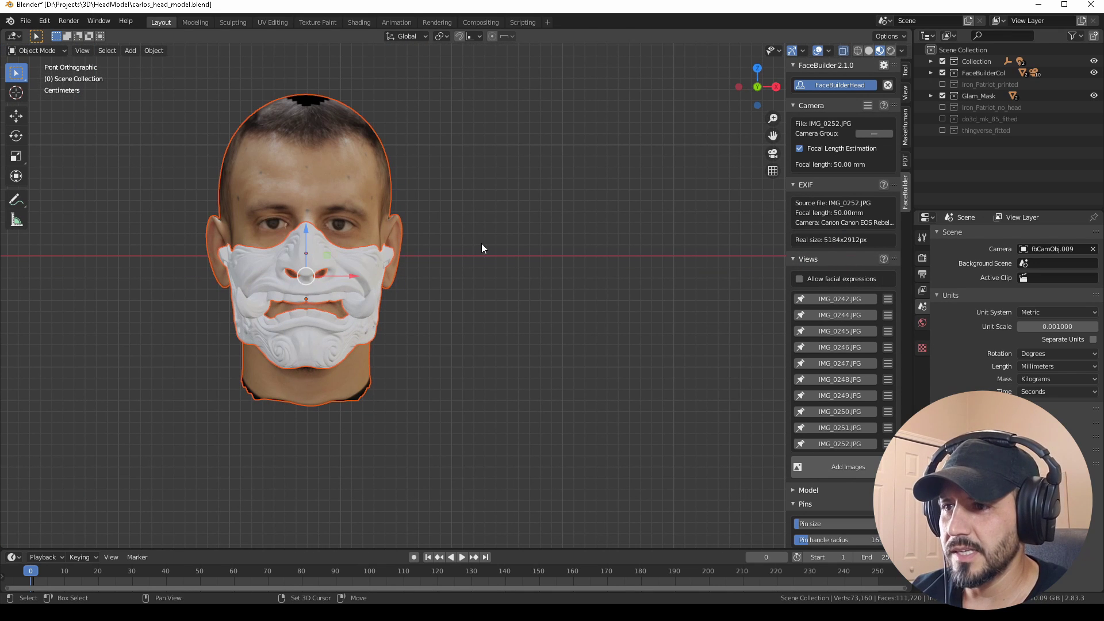
click(491, 265)
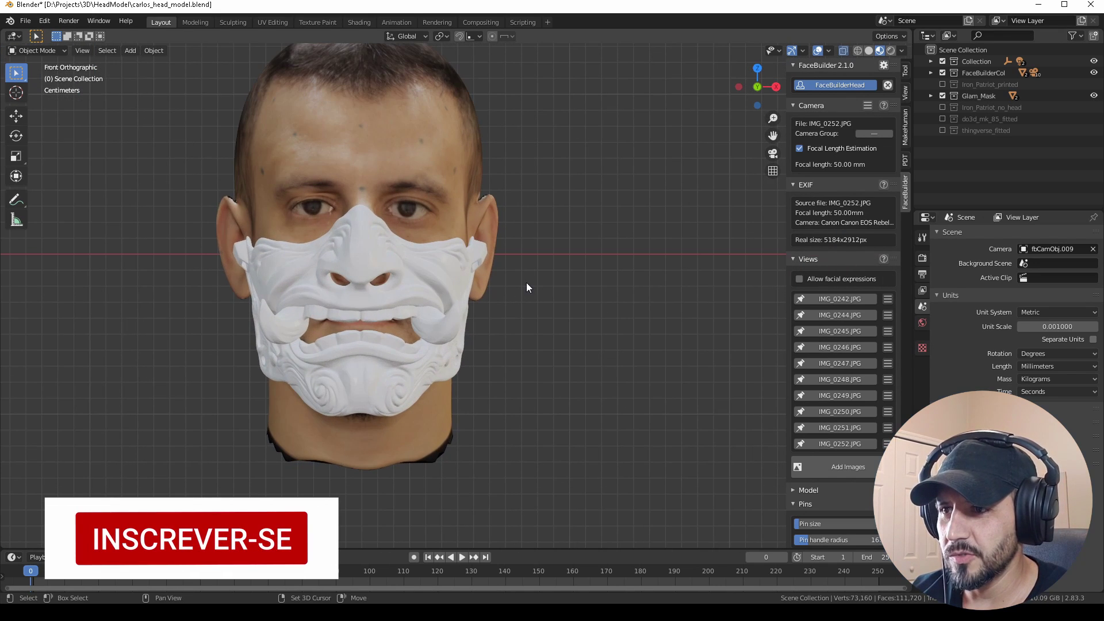
mouse_move(526, 282)
middle_down()
mouse_move(515, 345)
mouse_move(493, 374)
mouse_move(411, 364)
mouse_move(384, 396)
mouse_move(476, 408)
mouse_move(570, 364)
mouse_move(612, 330)
mouse_move(633, 299)
mouse_move(626, 226)
mouse_move(581, 144)
mouse_move(478, 163)
mouse_move(449, 240)
mouse_move(508, 254)
mouse_move(543, 226)
mouse_move(589, 228)
mouse_move(606, 278)
mouse_move(488, 253)
mouse_move(509, 192)
mouse_move(622, 226)
mouse_move(629, 267)
mouse_move(607, 311)
mouse_move(597, 377)
mouse_move(536, 362)
mouse_move(487, 377)
mouse_move(405, 334)
mouse_move(475, 253)
mouse_move(592, 240)
mouse_move(635, 272)
mouse_move(628, 336)
mouse_move(534, 294)
middle_up()
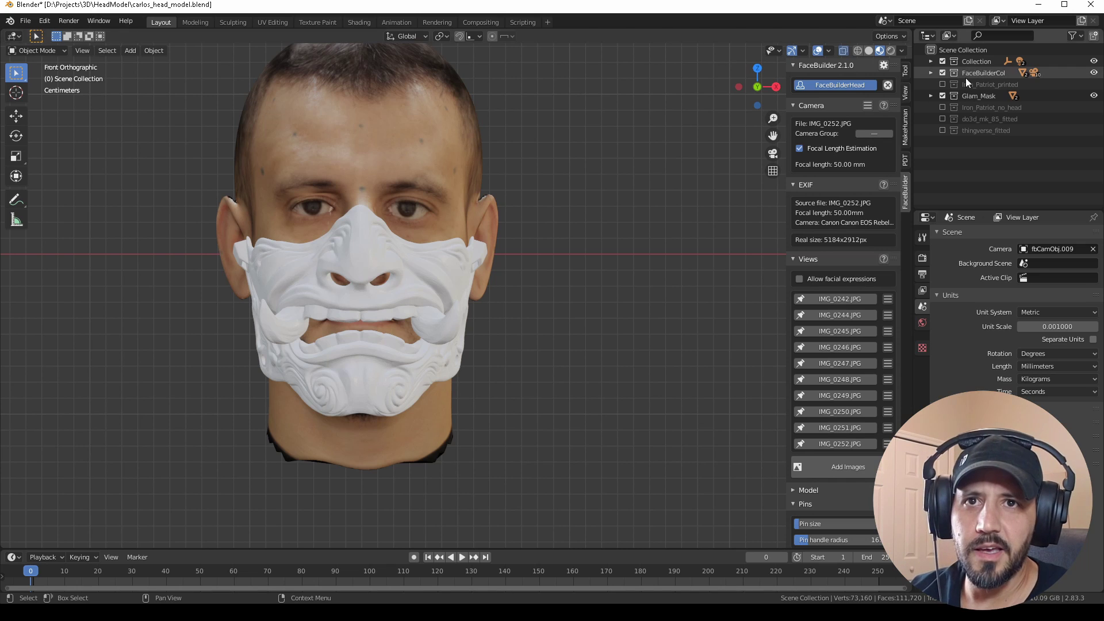
Swap Glam_Mask for the do3d_mk_85_fitted helmet, inspect it, then hide it too
click(944, 96)
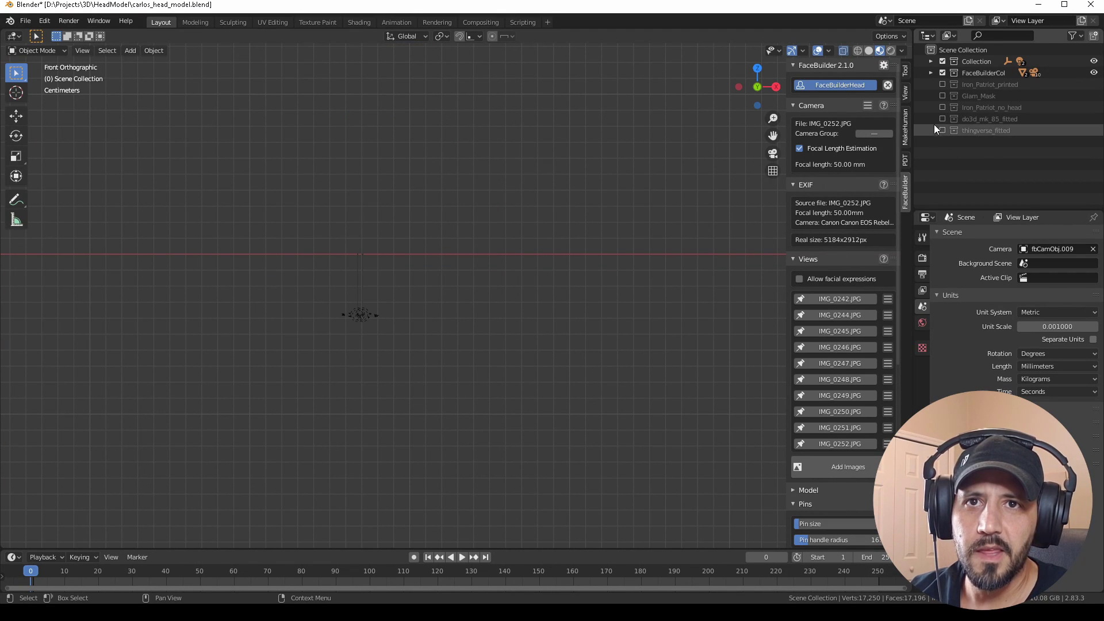
click(943, 118)
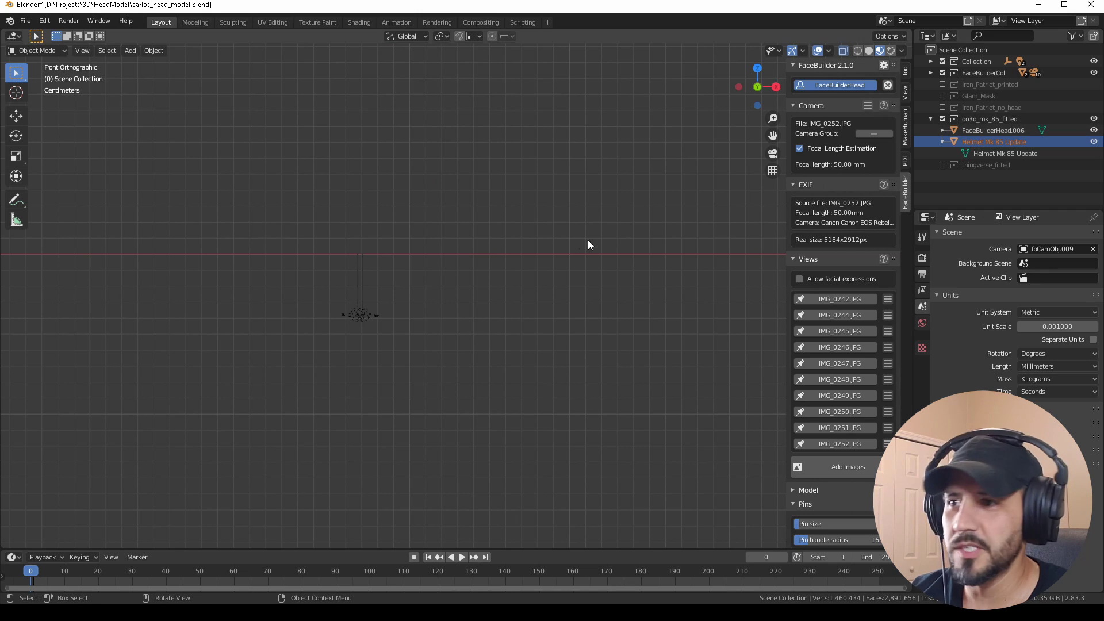
scroll(588, 240, down, 5)
mouse_move(336, 277)
shift+middle_down()
mouse_move(619, 247)
mouse_move(545, 321)
mouse_move(575, 344)
mouse_move(689, 330)
mouse_move(711, 284)
mouse_move(700, 236)
mouse_move(669, 268)
mouse_move(703, 325)
mouse_move(681, 368)
mouse_move(540, 377)
mouse_move(466, 332)
mouse_move(571, 332)
mouse_move(665, 294)
mouse_move(661, 239)
mouse_move(747, 279)
mouse_move(691, 345)
mouse_move(612, 356)
mouse_move(532, 365)
mouse_move(476, 338)
mouse_move(418, 344)
mouse_move(329, 326)
mouse_move(387, 281)
mouse_move(399, 188)
mouse_move(284, 313)
mouse_move(288, 301)
mouse_move(353, 311)
mouse_move(564, 360)
mouse_move(571, 343)
mouse_move(611, 362)
mouse_move(665, 343)
mouse_move(479, 348)
mouse_move(520, 370)
mouse_move(505, 337)
mouse_move(505, 378)
mouse_move(540, 357)
mouse_move(570, 359)
shift+middle_up()
scroll(620, 246, up, 3)
scroll(533, 277, up, 2)
scroll(572, 343, down, 3)
scroll(480, 348, up, 2)
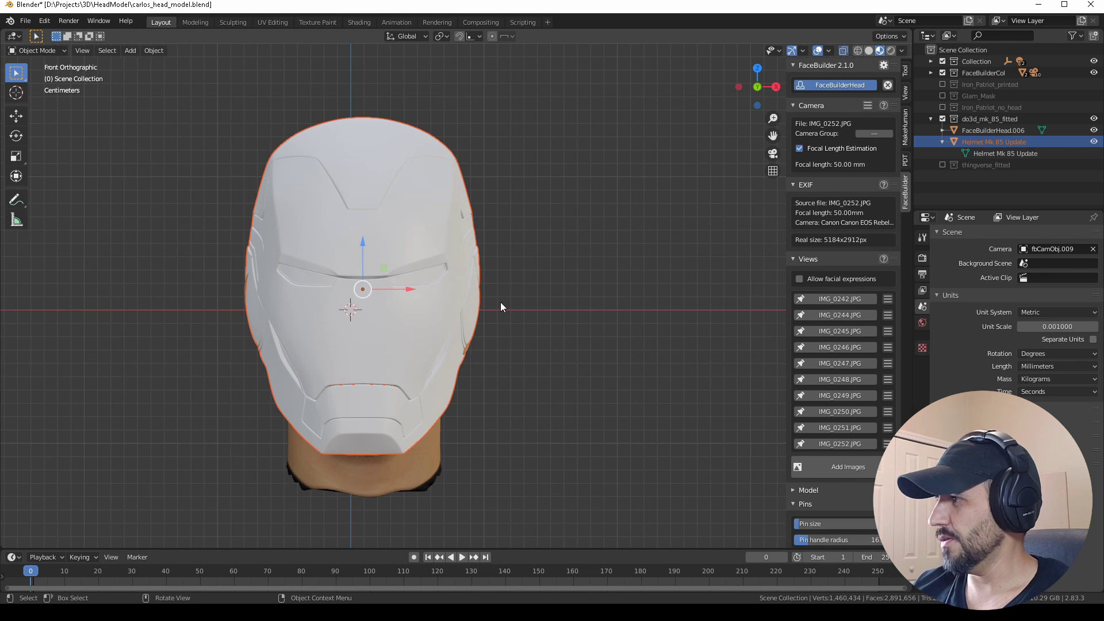
click(943, 120)
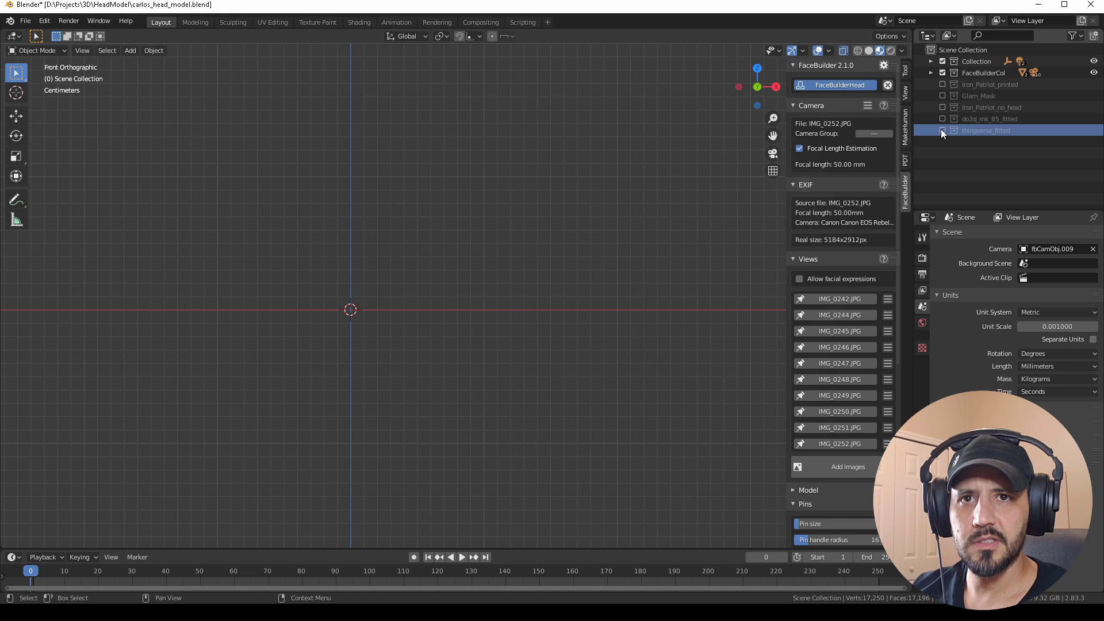
Show the thingverse_fitted collection, frame it, and orbit and zoom out to check the helmet's fit on the head
click(942, 131)
key(KP_Decimal)
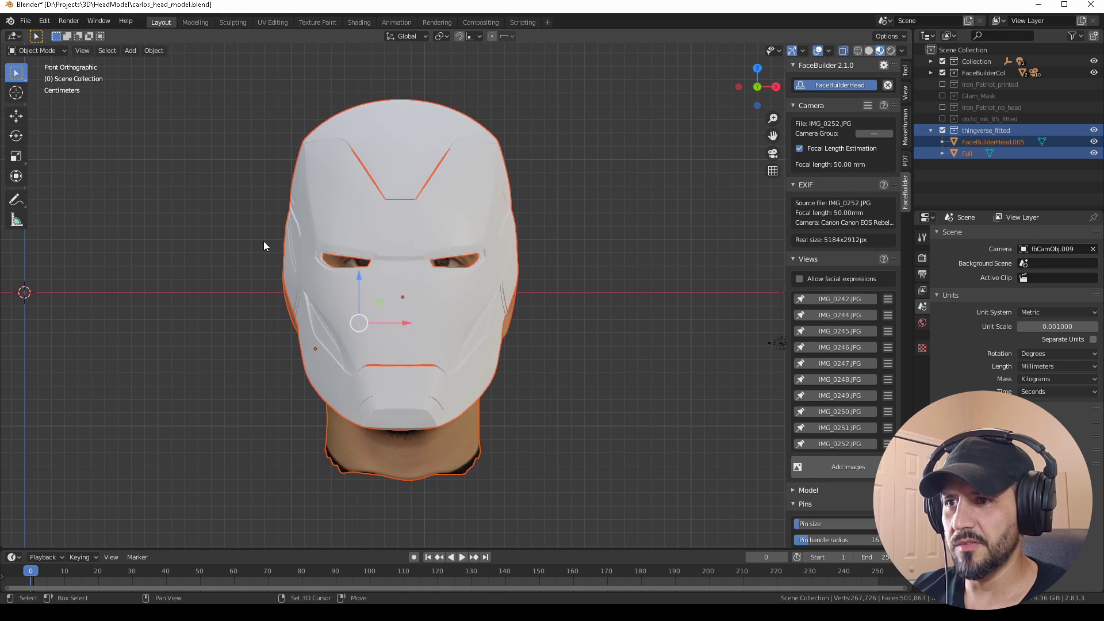
mouse_move(236, 299)
middle_down()
mouse_move(338, 313)
mouse_move(135, 287)
mouse_move(347, 314)
mouse_move(148, 309)
mouse_move(120, 248)
mouse_move(130, 178)
mouse_move(220, 173)
mouse_move(364, 295)
mouse_move(332, 336)
mouse_move(251, 303)
mouse_move(155, 315)
mouse_move(196, 334)
middle_up()
scroll(245, 324, down, 4)
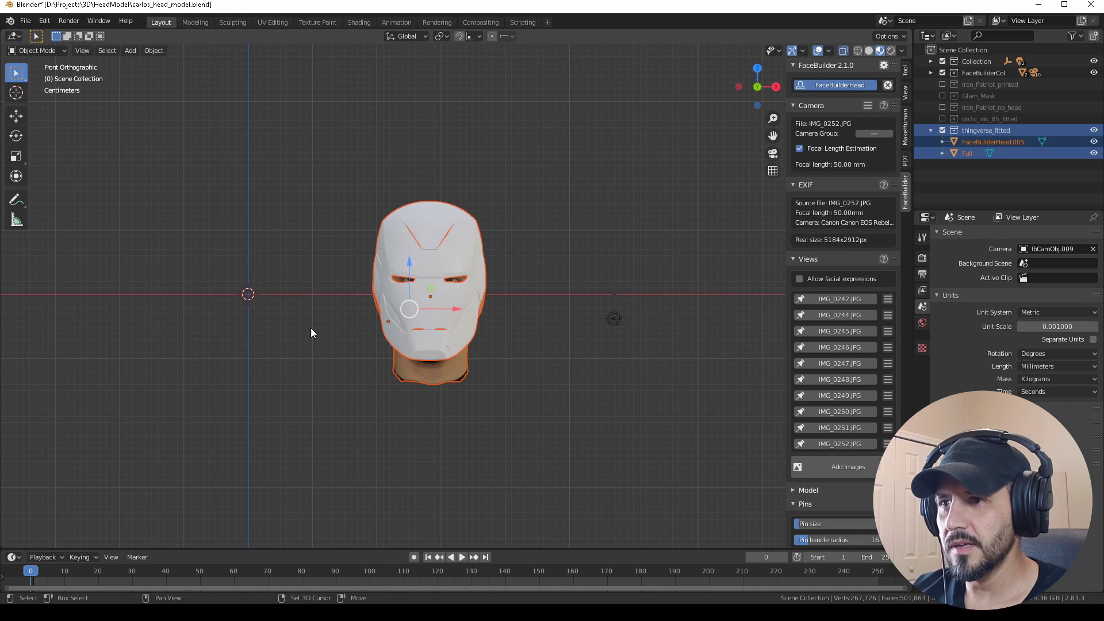
mouse_move(310, 328)
shift+middle_down()
mouse_move(267, 300)
mouse_move(311, 320)
shift+middle_up()
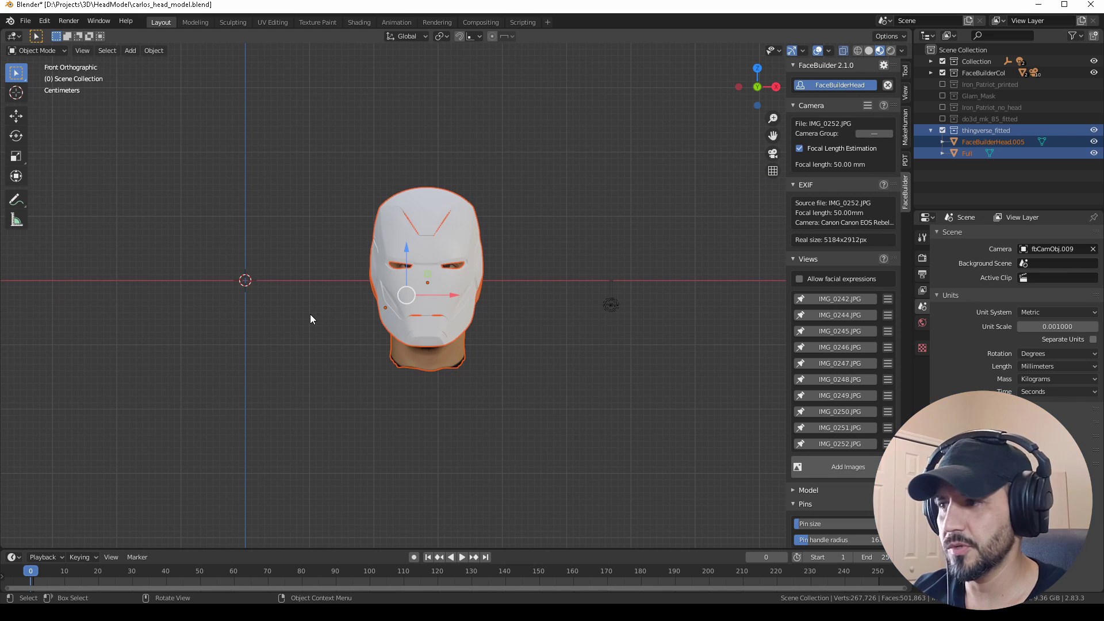